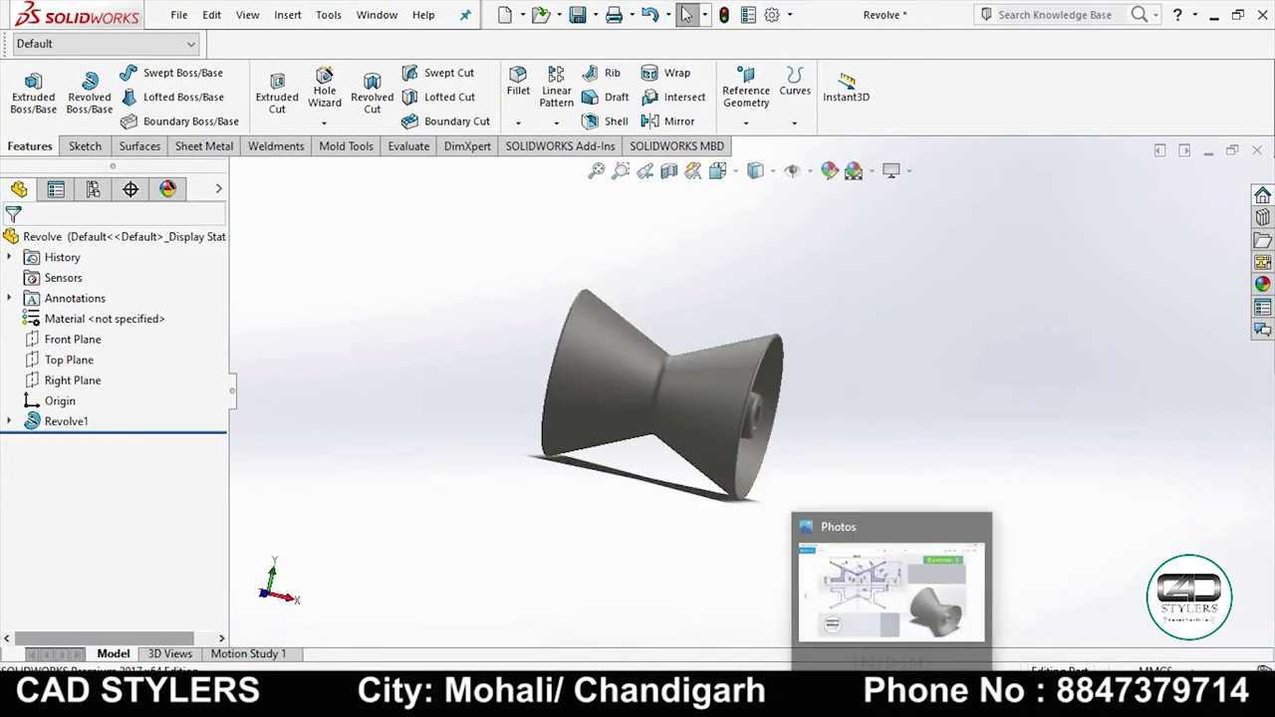
Look over the Exercise-5 reference drawing, then orbit the finished roller model to inspect it
left_click(877, 578)
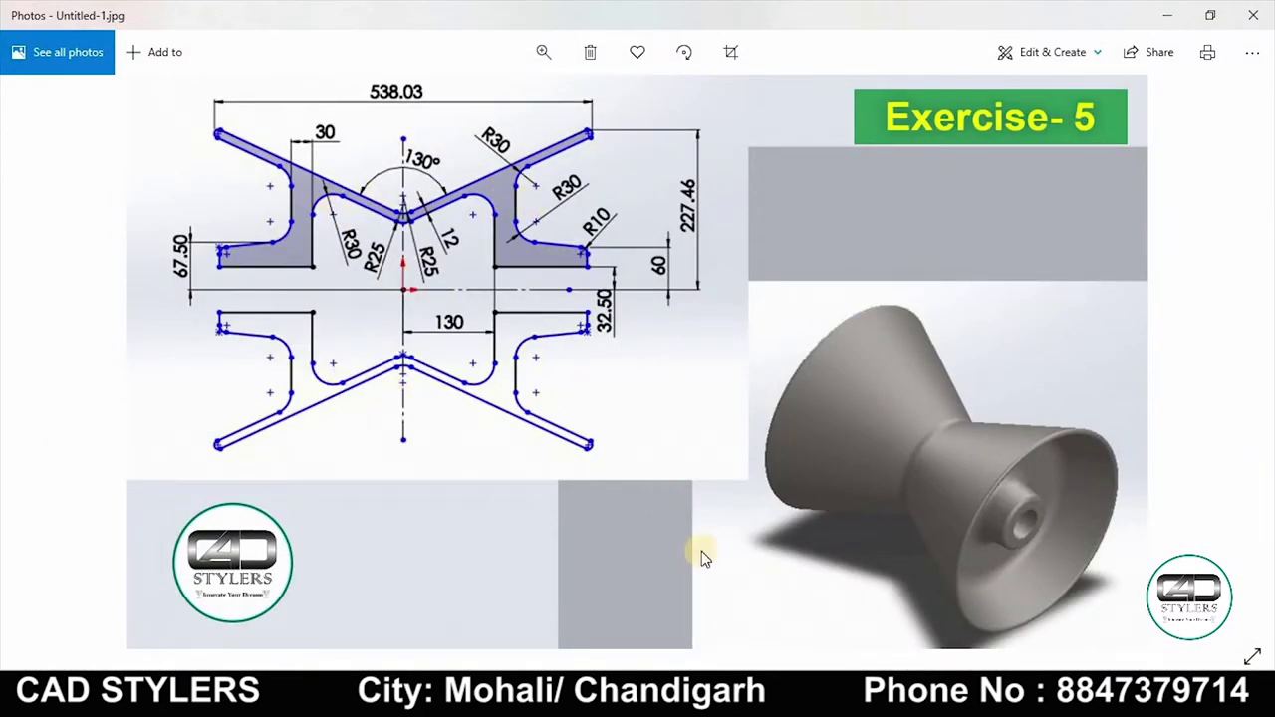
left_click(877, 597)
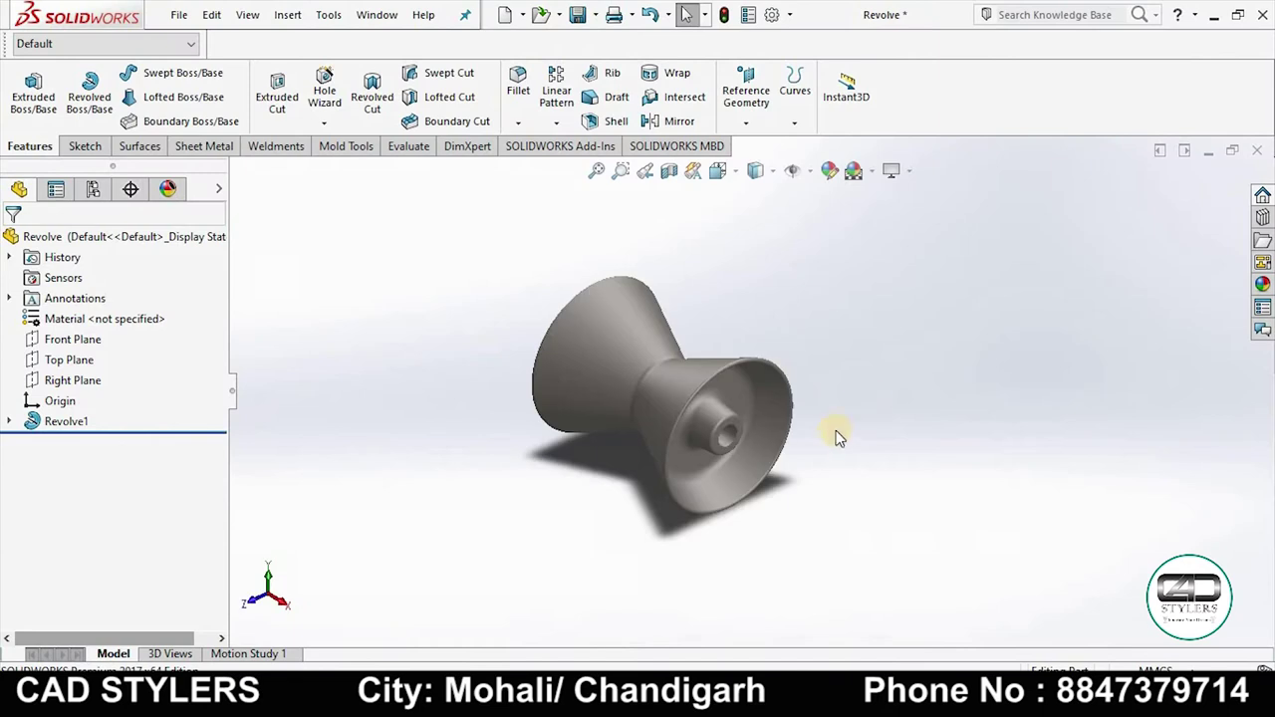
mouse_move(840, 425)
middle_mouse_down()
mouse_move(910, 401)
mouse_move(954, 421)
mouse_move(868, 412)
mouse_move(832, 392)
mouse_move(854, 349)
mouse_move(893, 367)
mouse_move(888, 402)
mouse_move(834, 409)
mouse_move(842, 418)
mouse_move(907, 379)
mouse_move(966, 379)
mouse_move(934, 377)
middle_mouse_up()
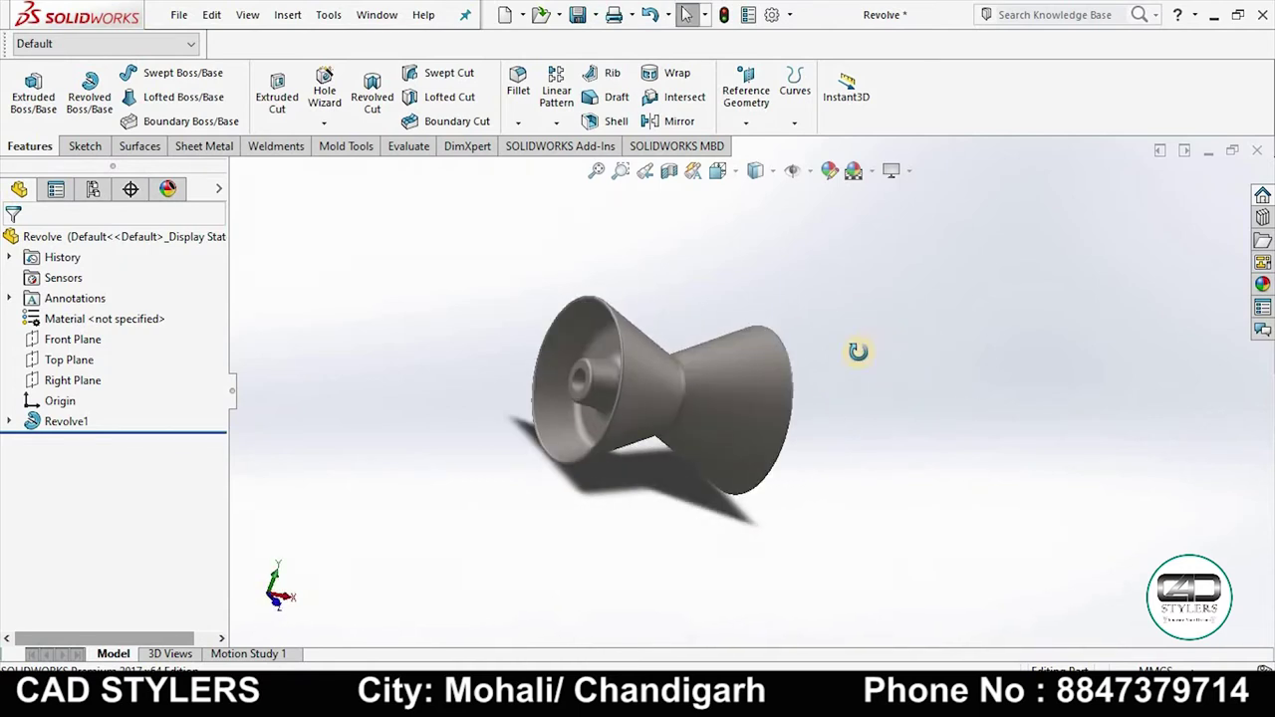
mouse_move(858, 351)
middle_mouse_down()
mouse_move(840, 399)
mouse_move(906, 398)
mouse_move(804, 433)
middle_mouse_up()
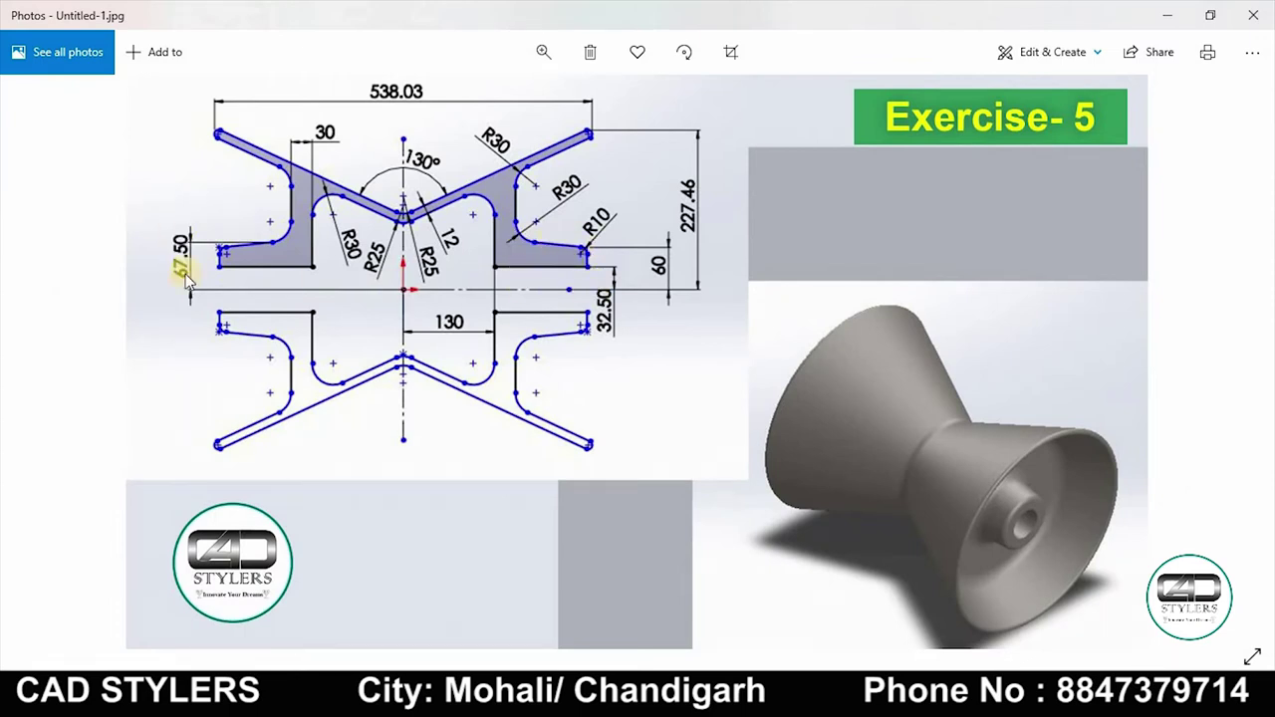
Draw three connected lines right of the origin: a horizontal base, a short vertical side and a slanted top
left_click(897, 697)
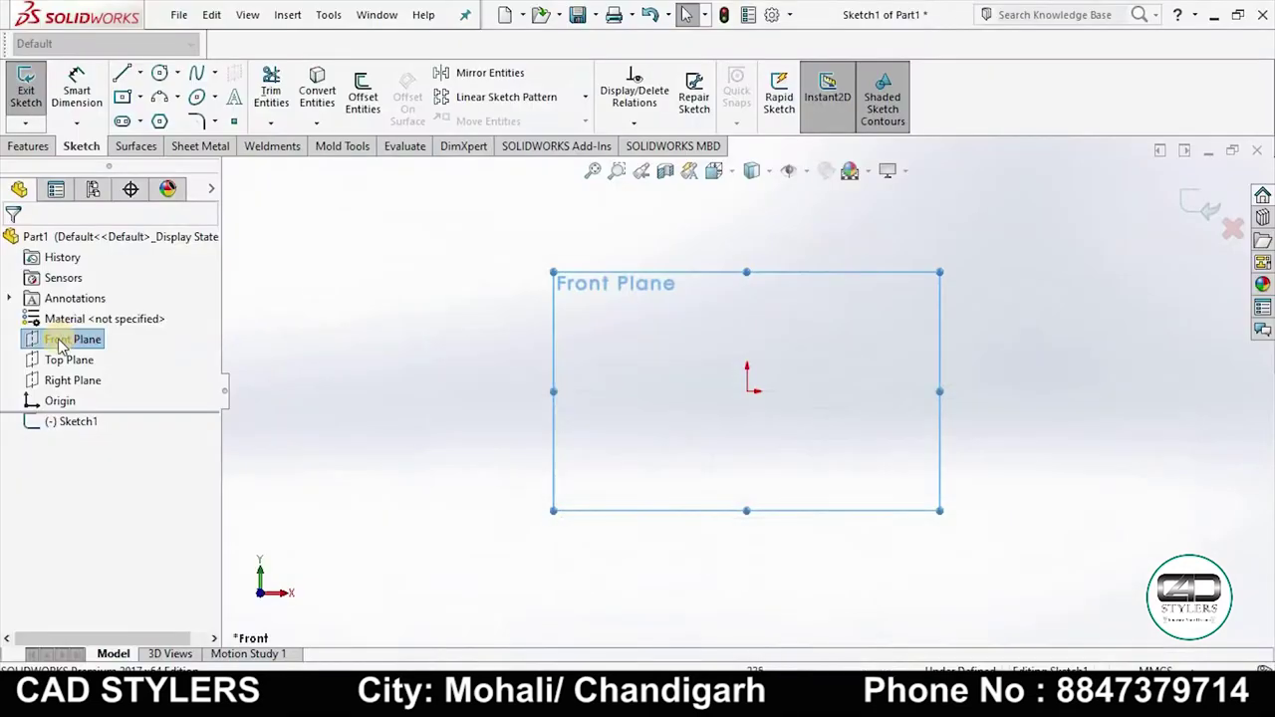
left_click(121, 78)
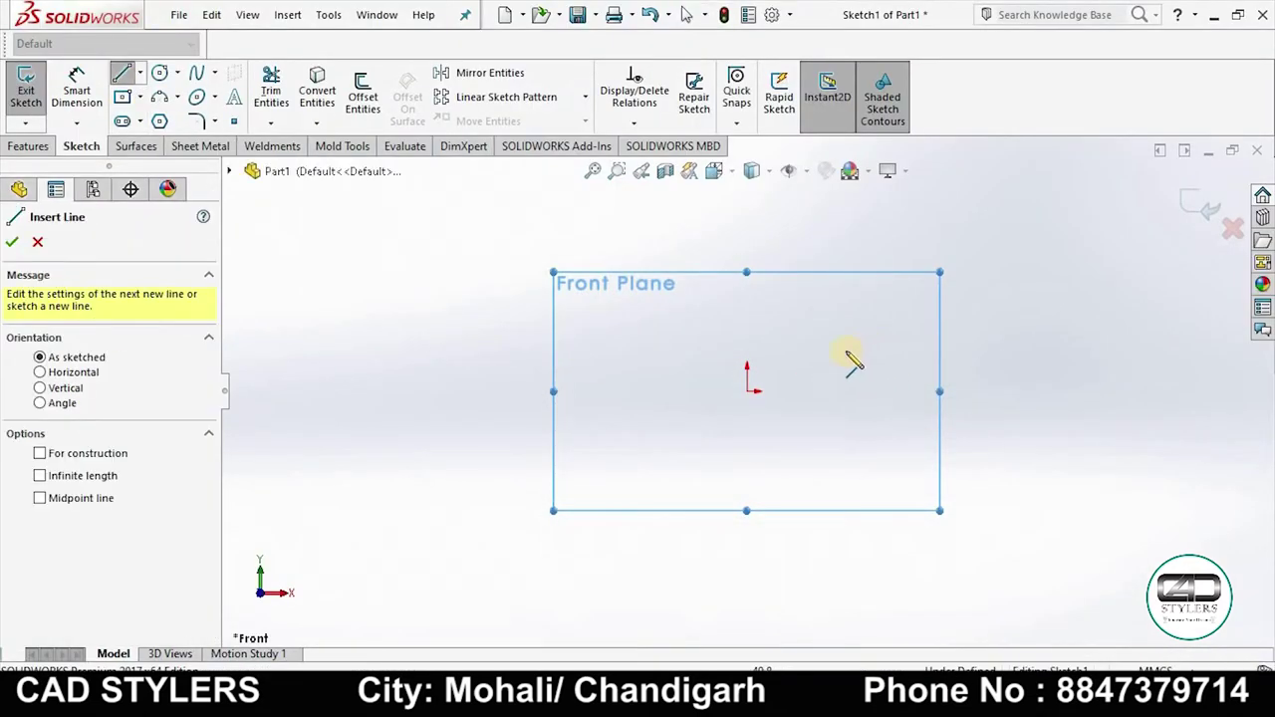
left_click(844, 350)
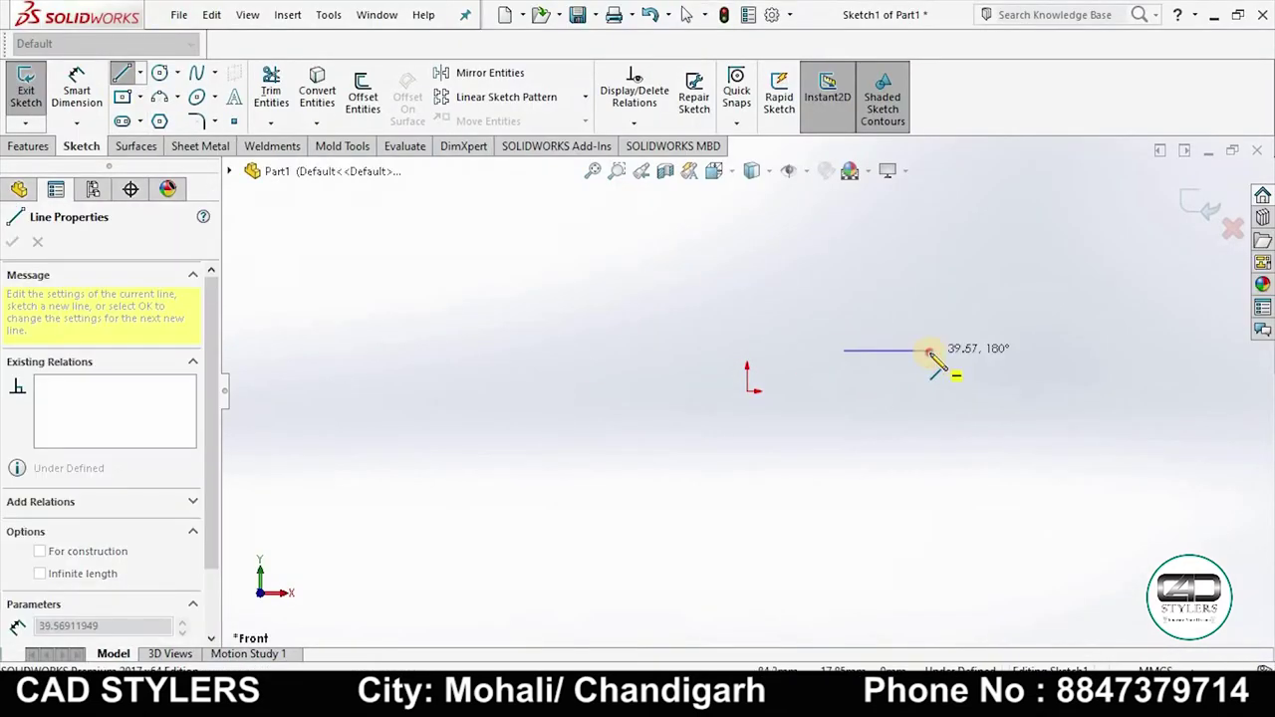
left_click(930, 330)
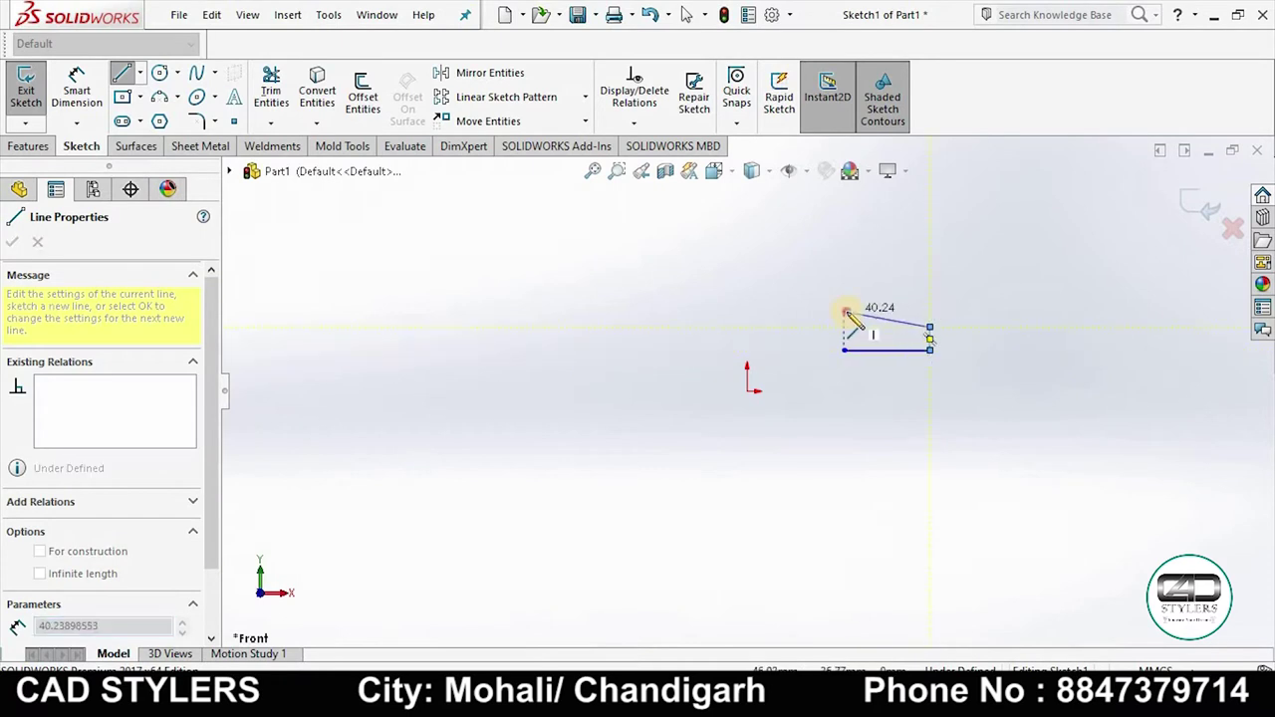
left_click(843, 312)
right_click(847, 314)
left_click(897, 487)
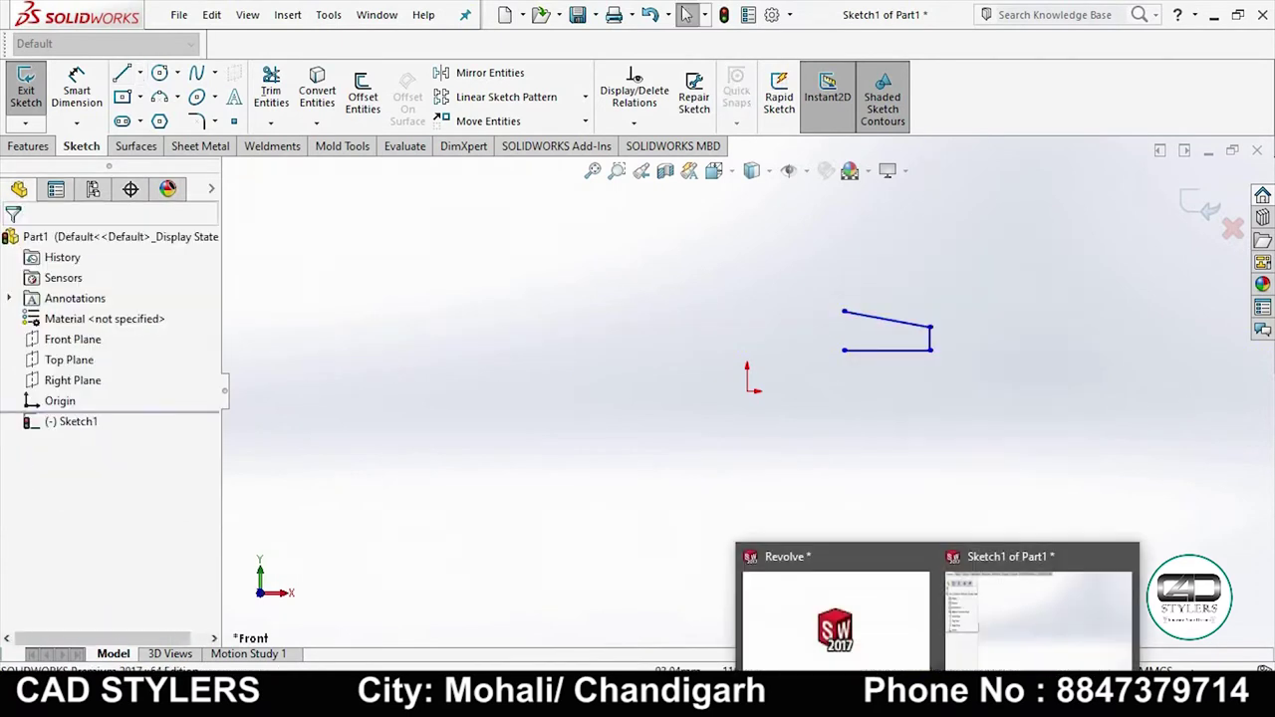
left_click(809, 698)
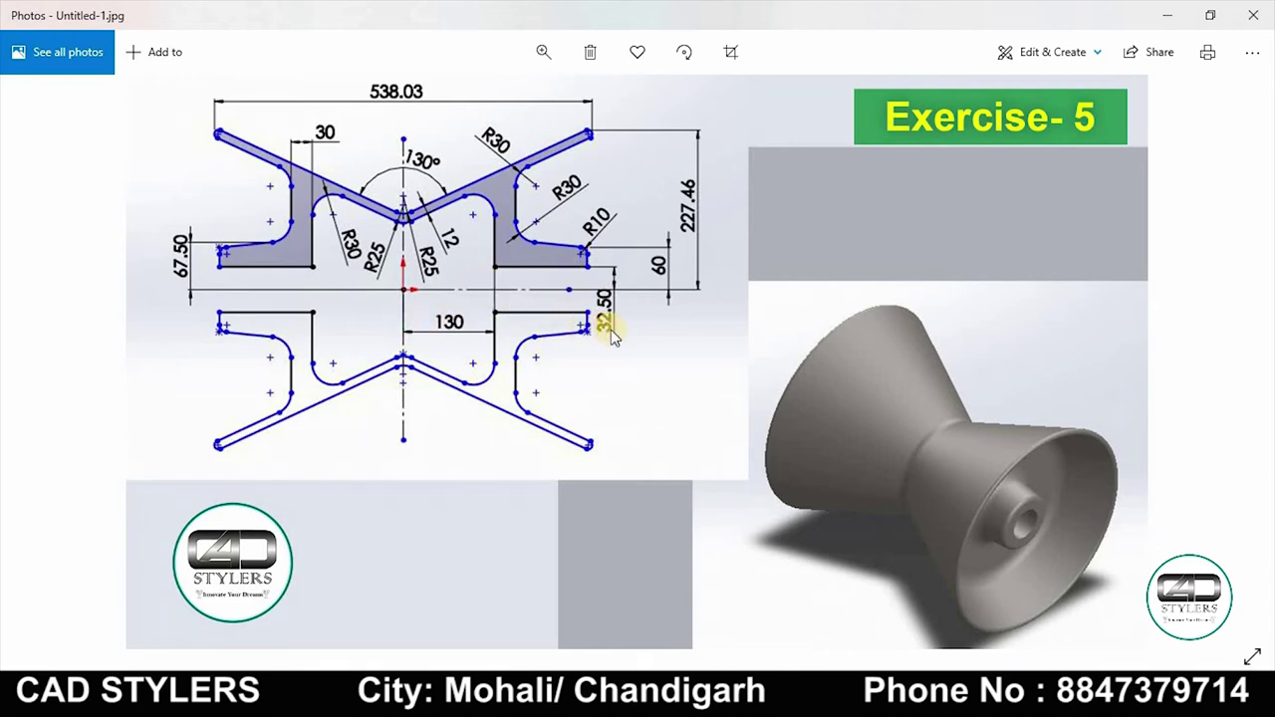
Dimension the base line 32.50 mm above the origin
left_click(911, 590)
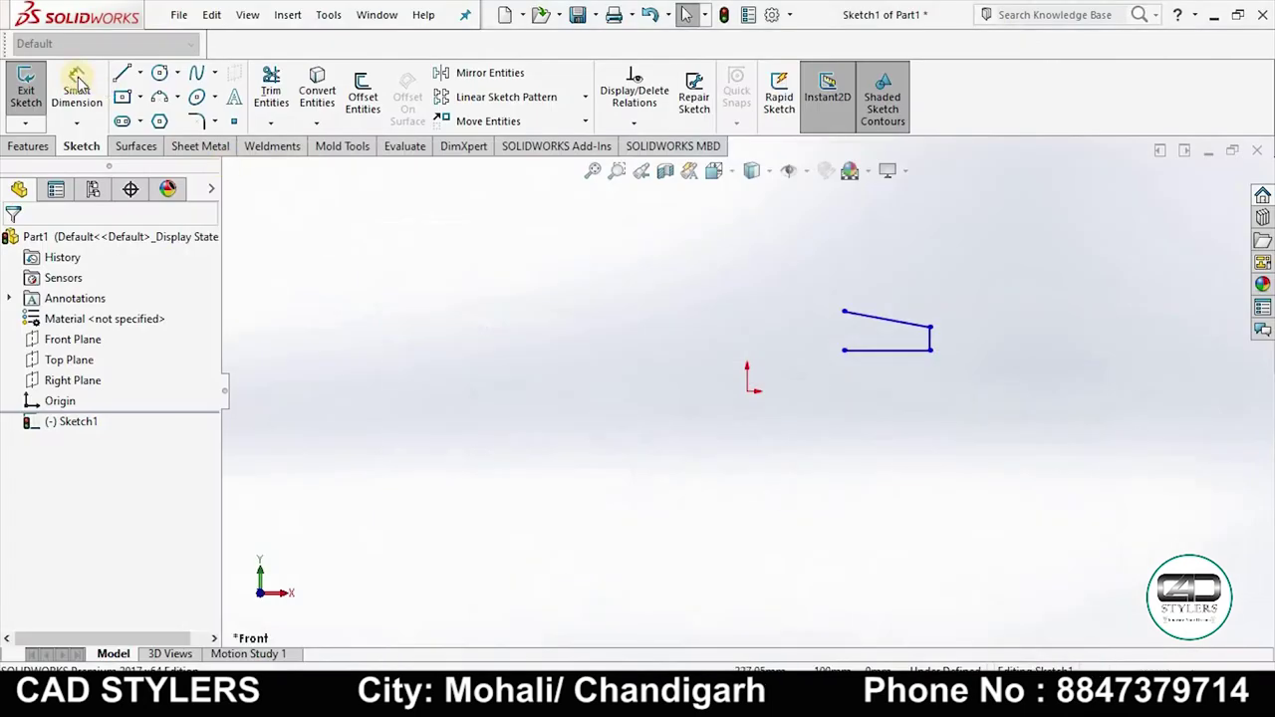
left_click(747, 391)
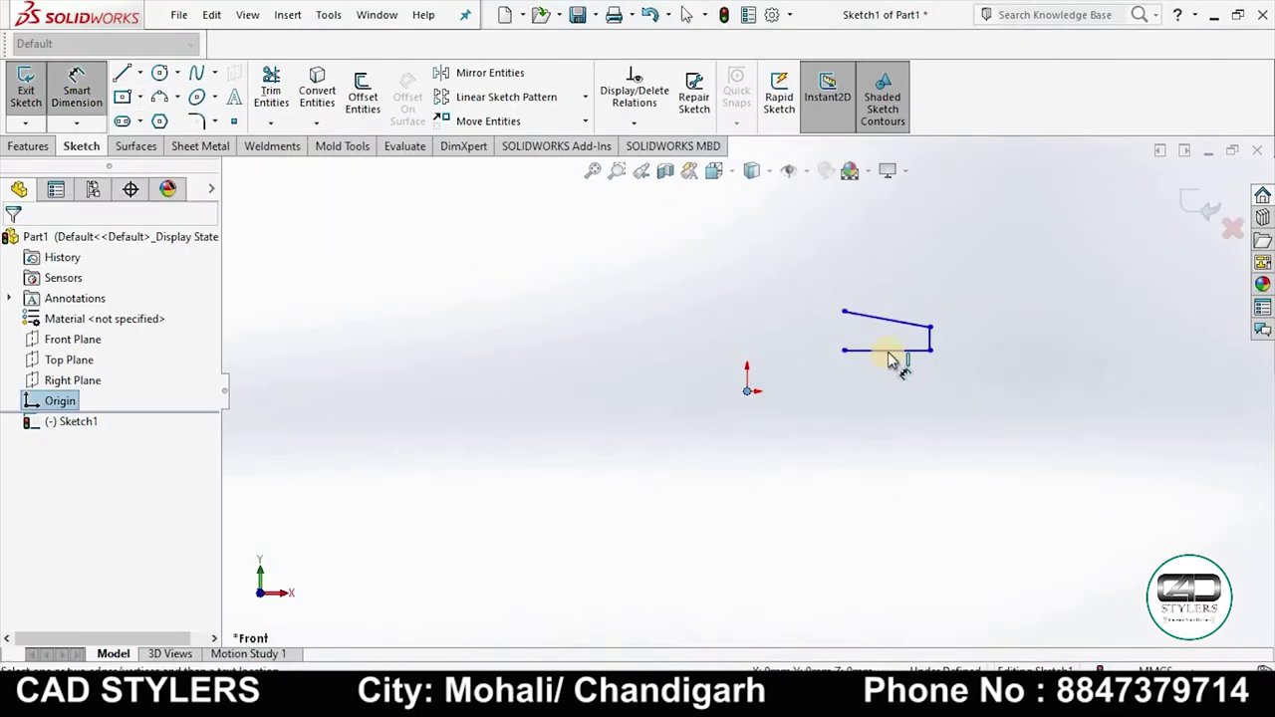
left_click(998, 391)
left_click(989, 367)
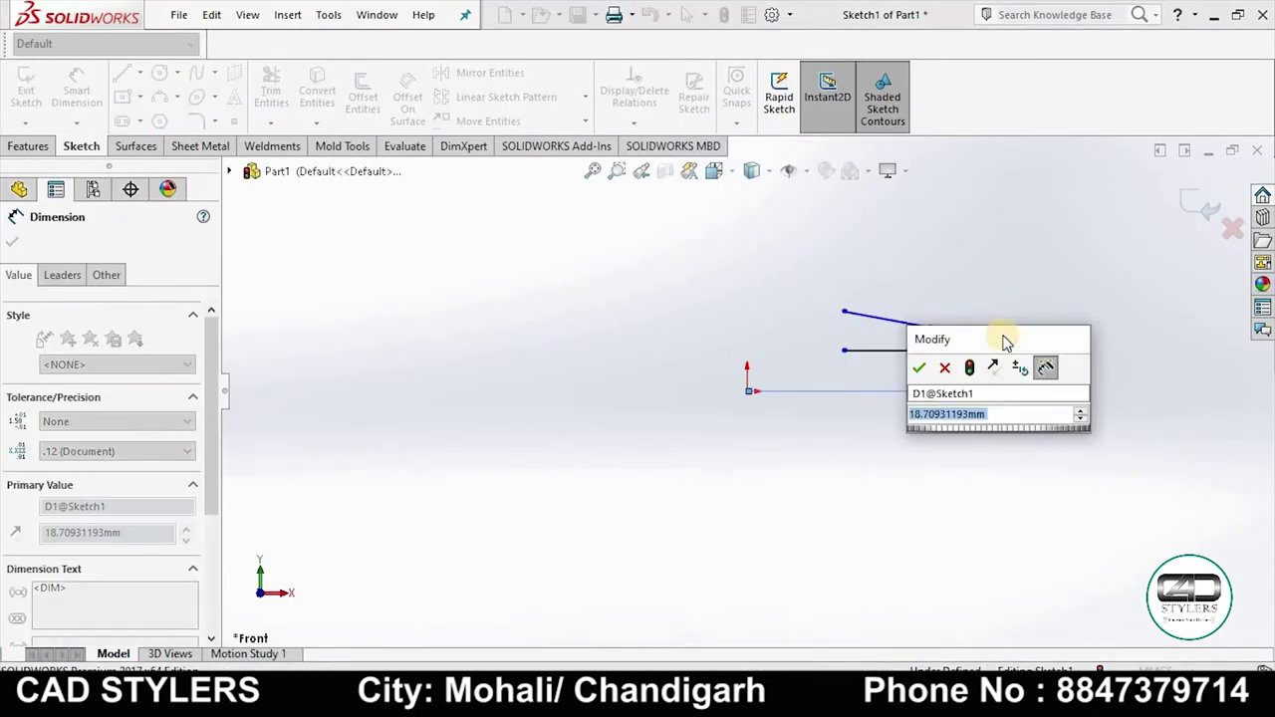
type("32.5")
key("Return")
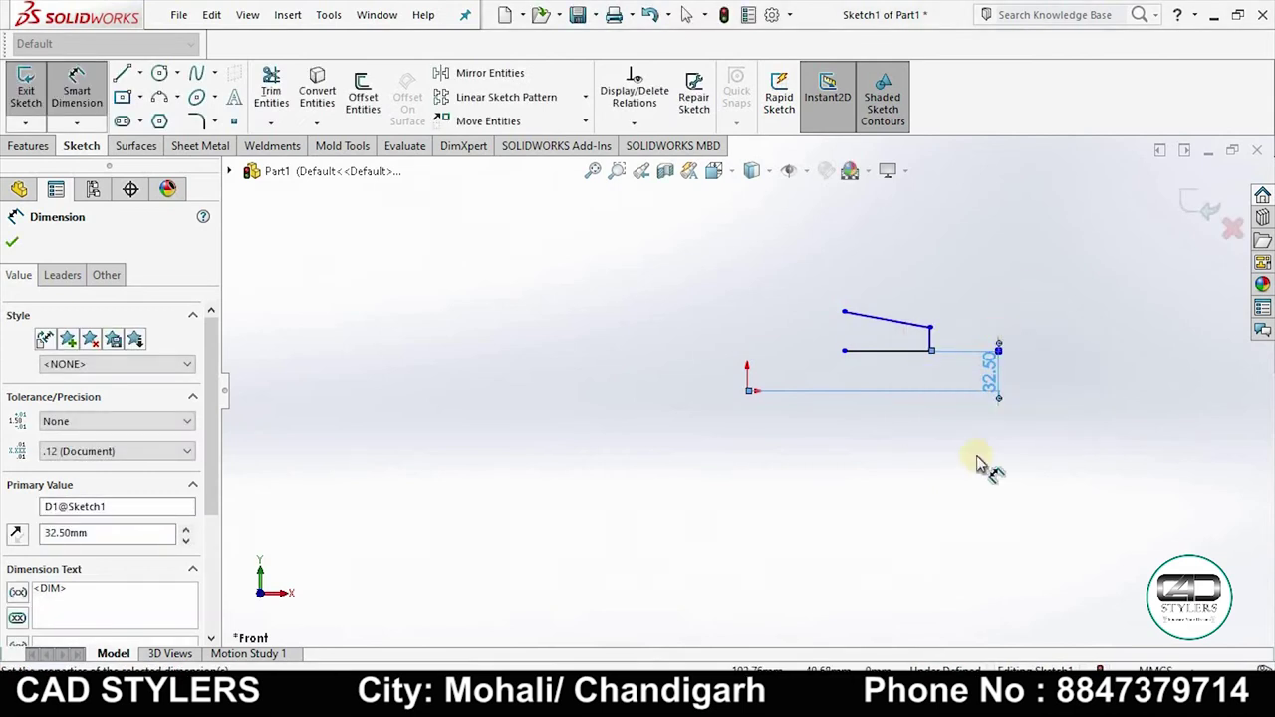
After checking the reference, dimension the vertical side's top corner 60 mm above the origin
left_click(877, 588)
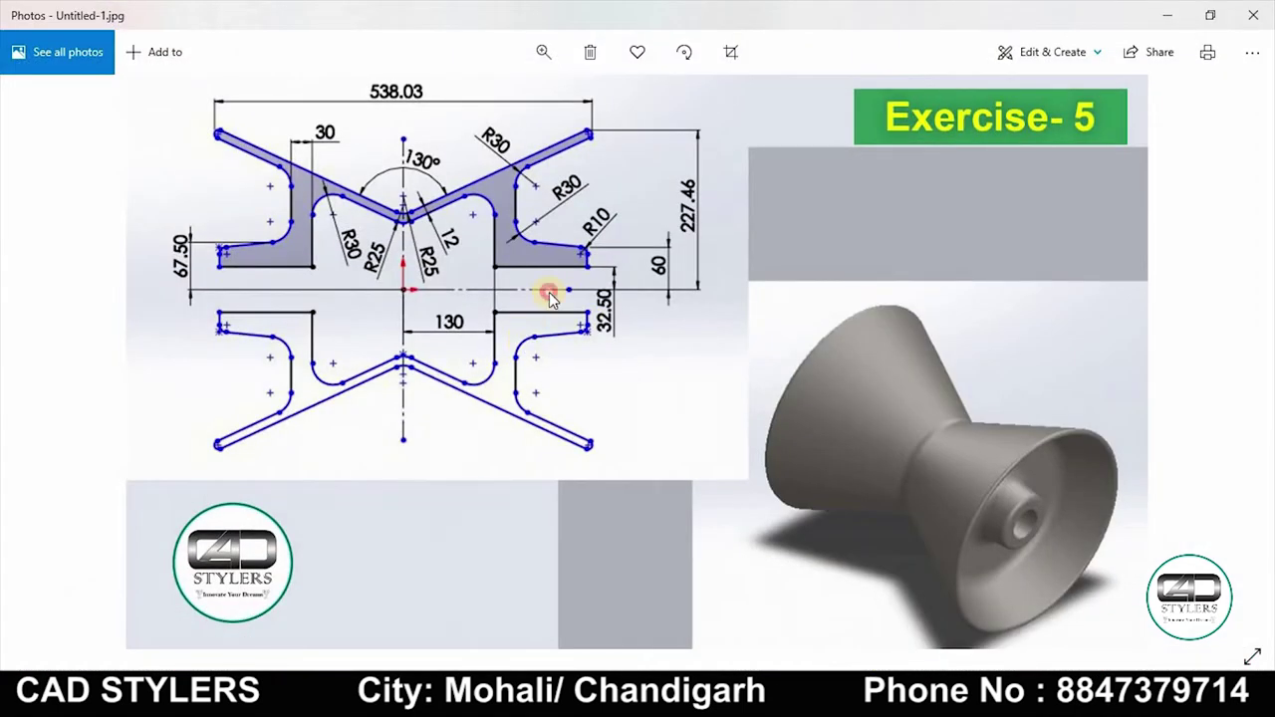
scroll(549, 292, "up", 2)
scroll(567, 357, "up", 1)
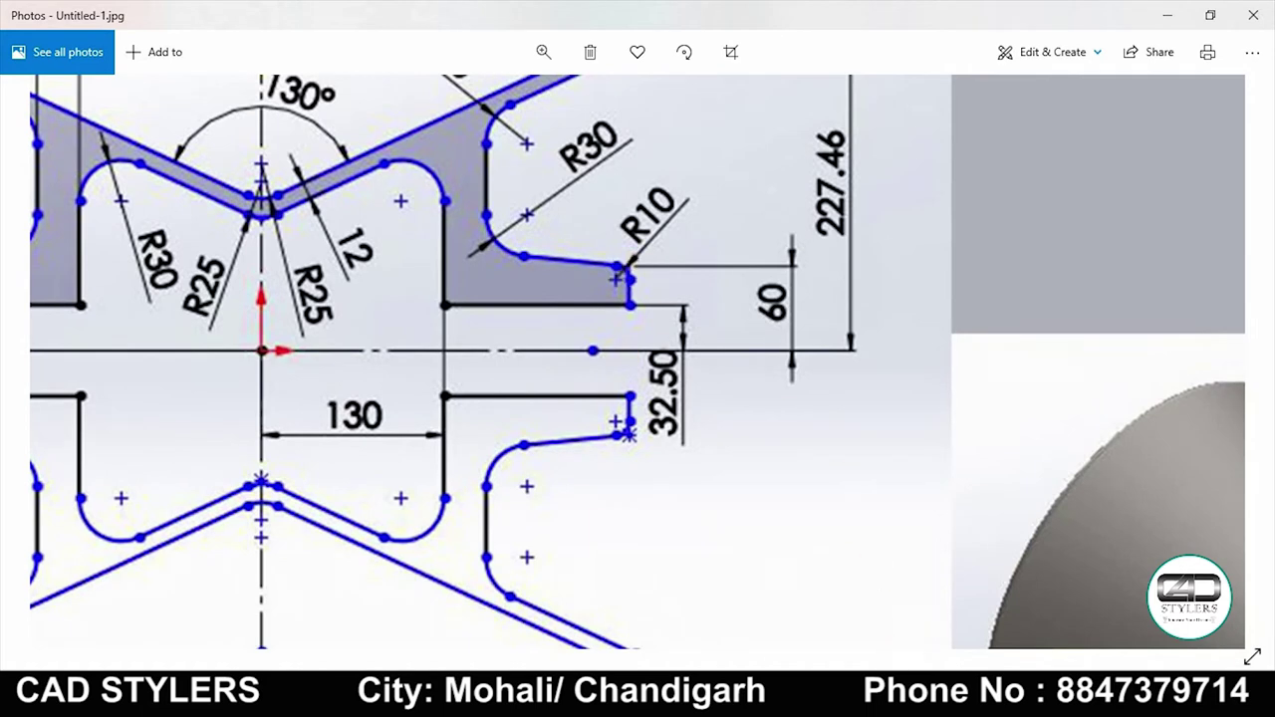
left_click(877, 588)
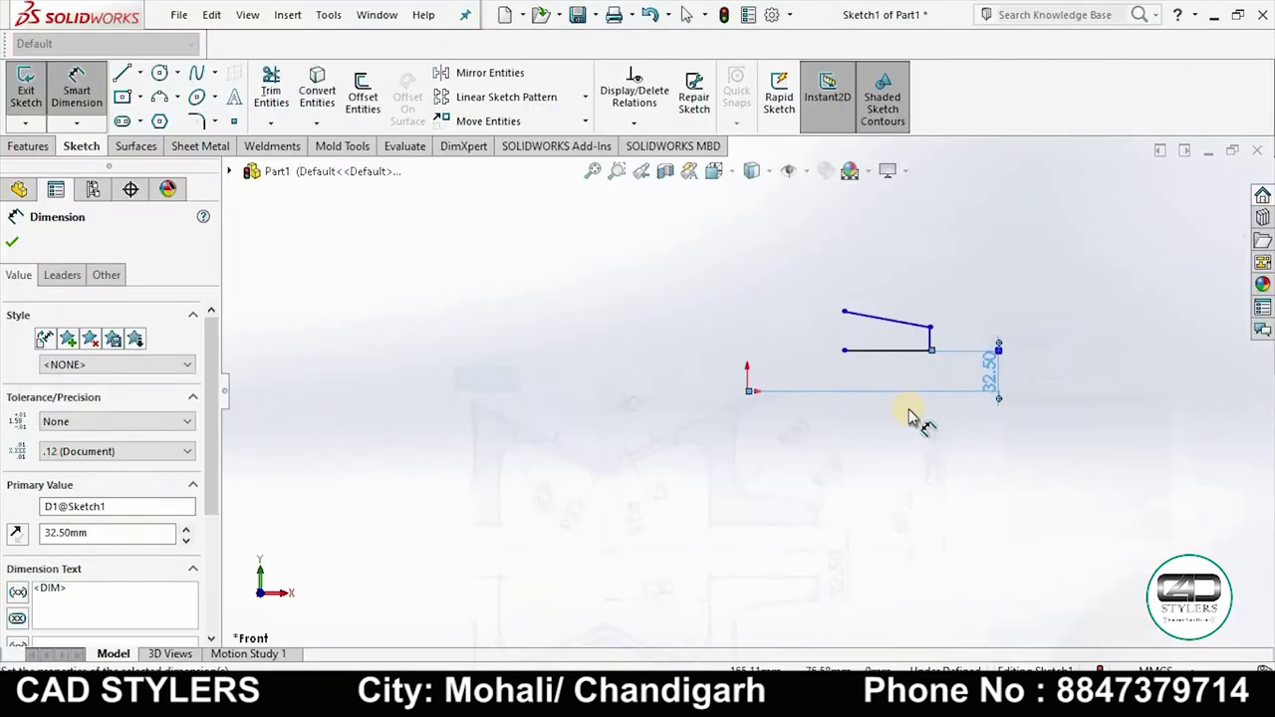
left_click(747, 391)
left_click(930, 327)
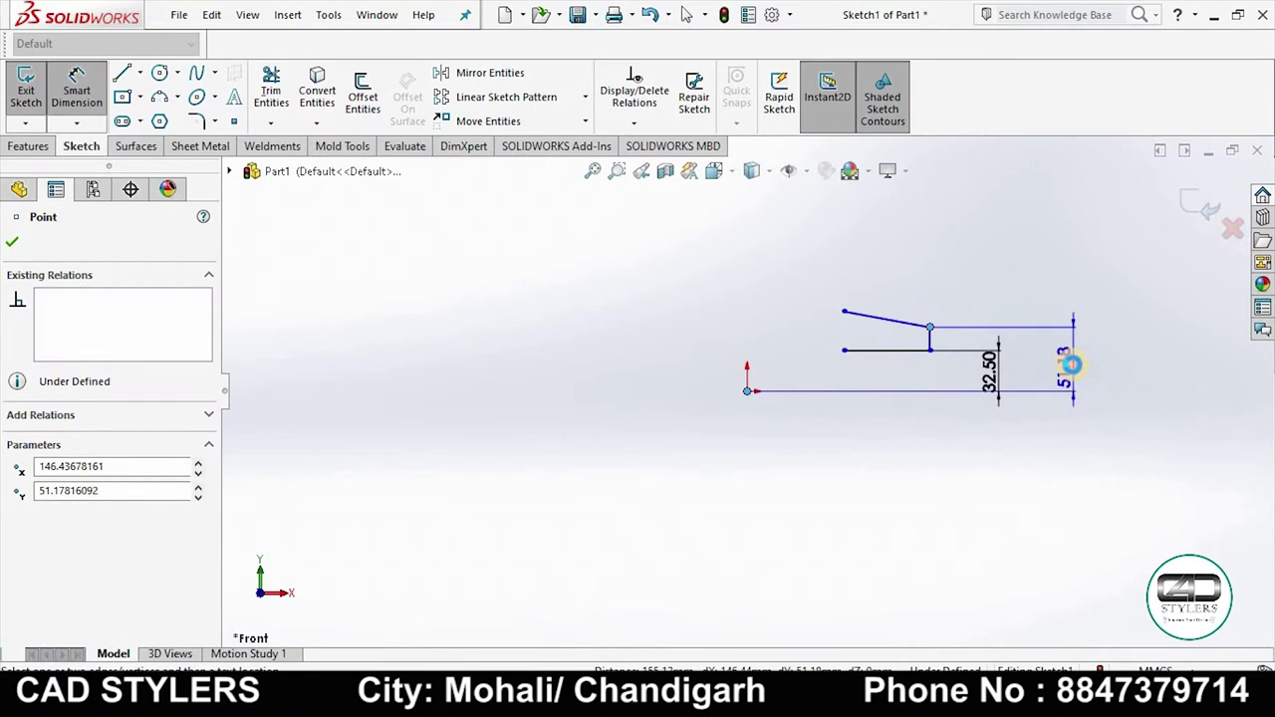
left_click(1071, 365)
type("60")
key("Return")
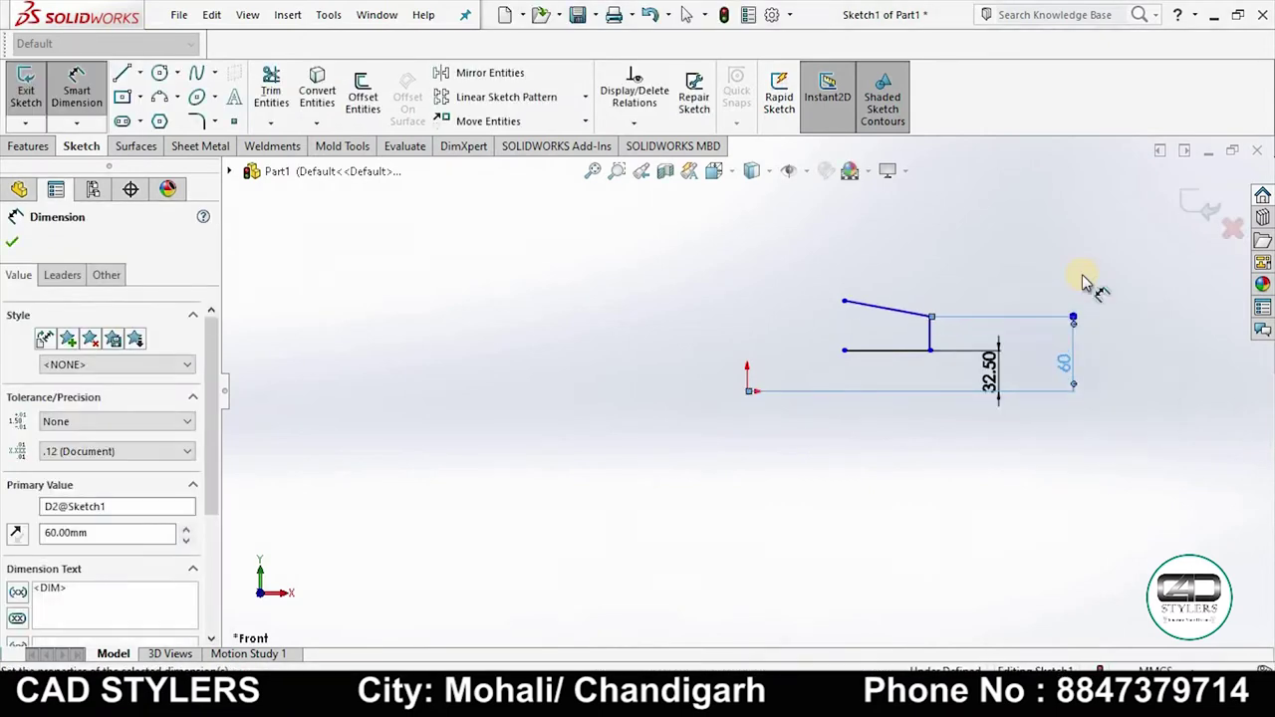
Dimension the slanted line's left end 67.50 mm above the origin
left_click(887, 597)
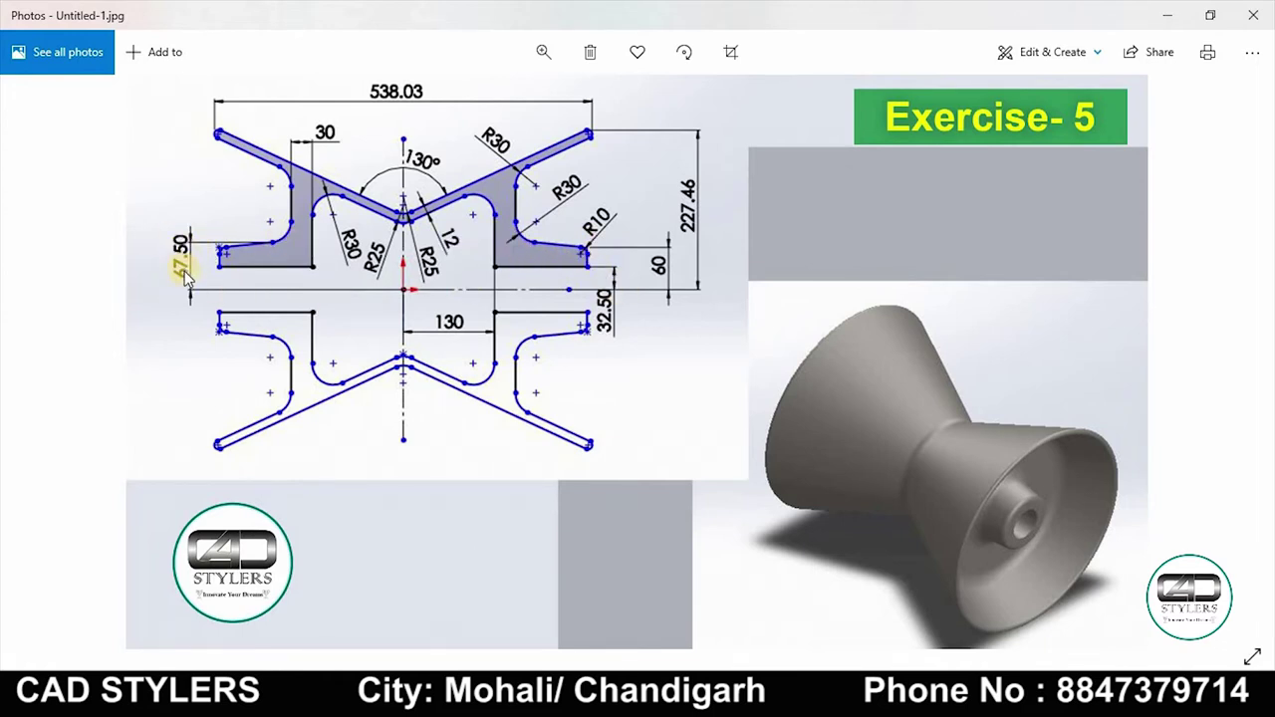
left_click(836, 631)
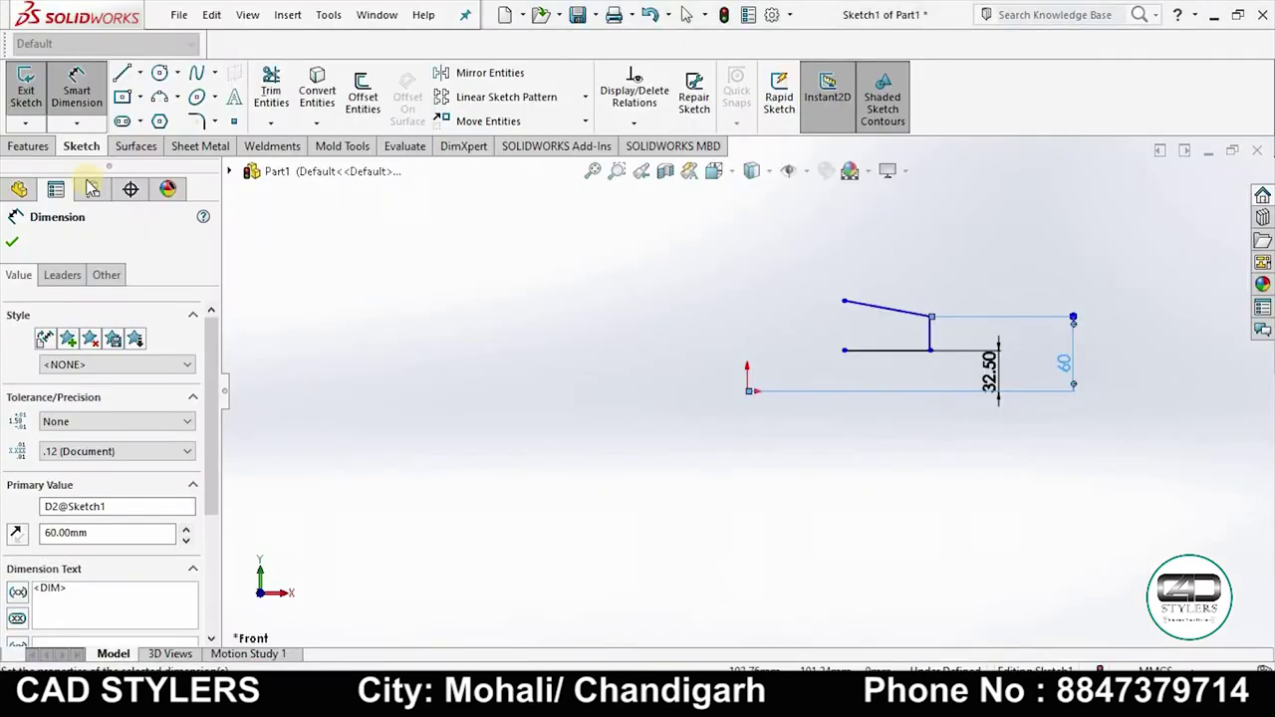
left_click(748, 392)
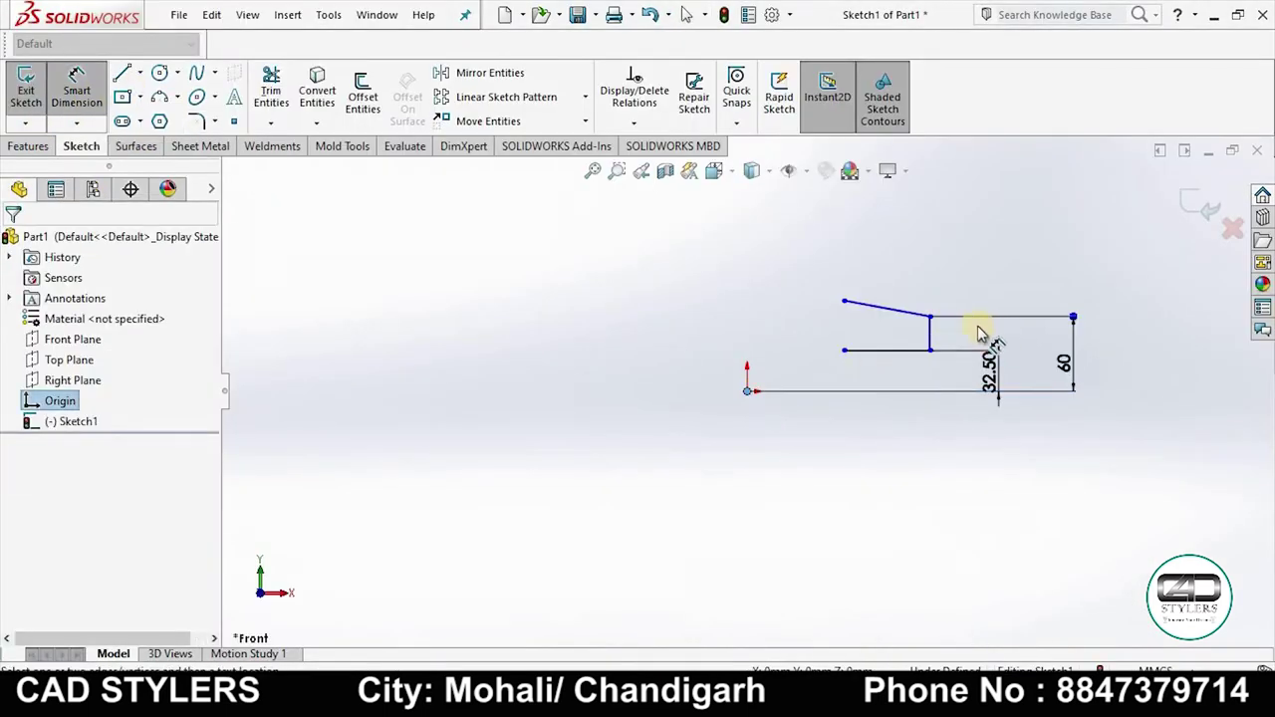
left_click(842, 304)
left_click(1130, 352)
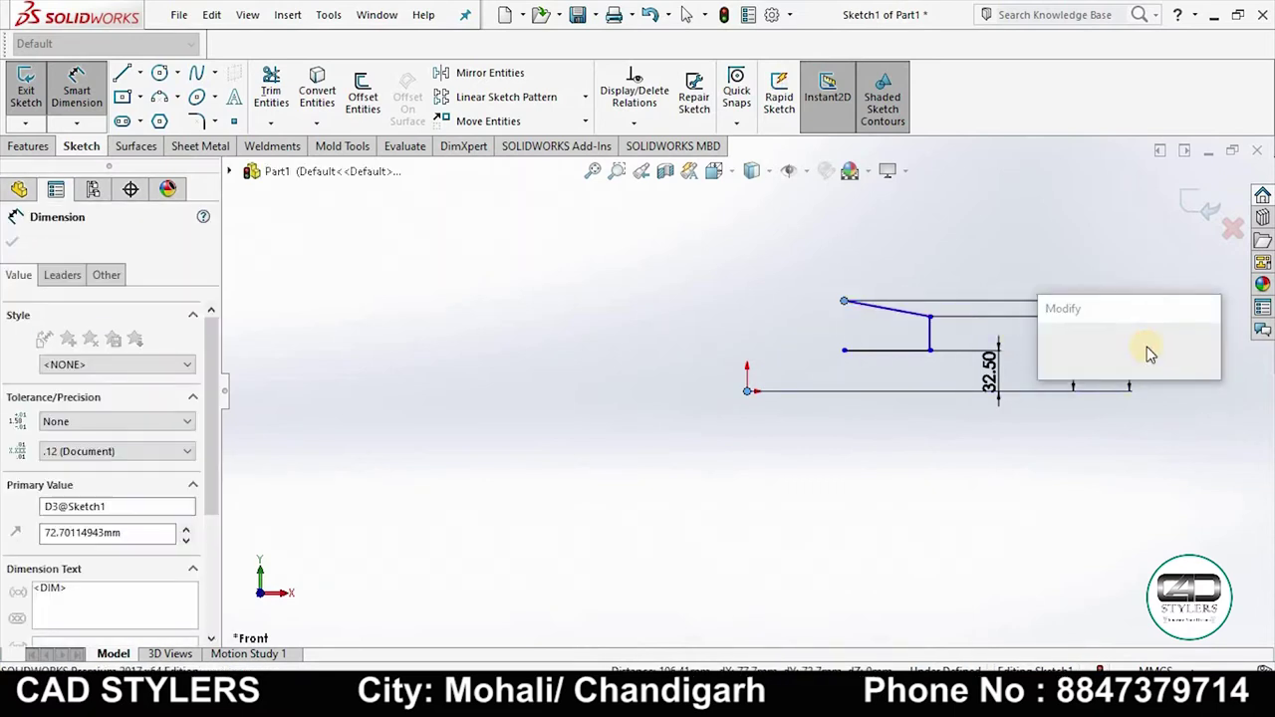
type("67.5")
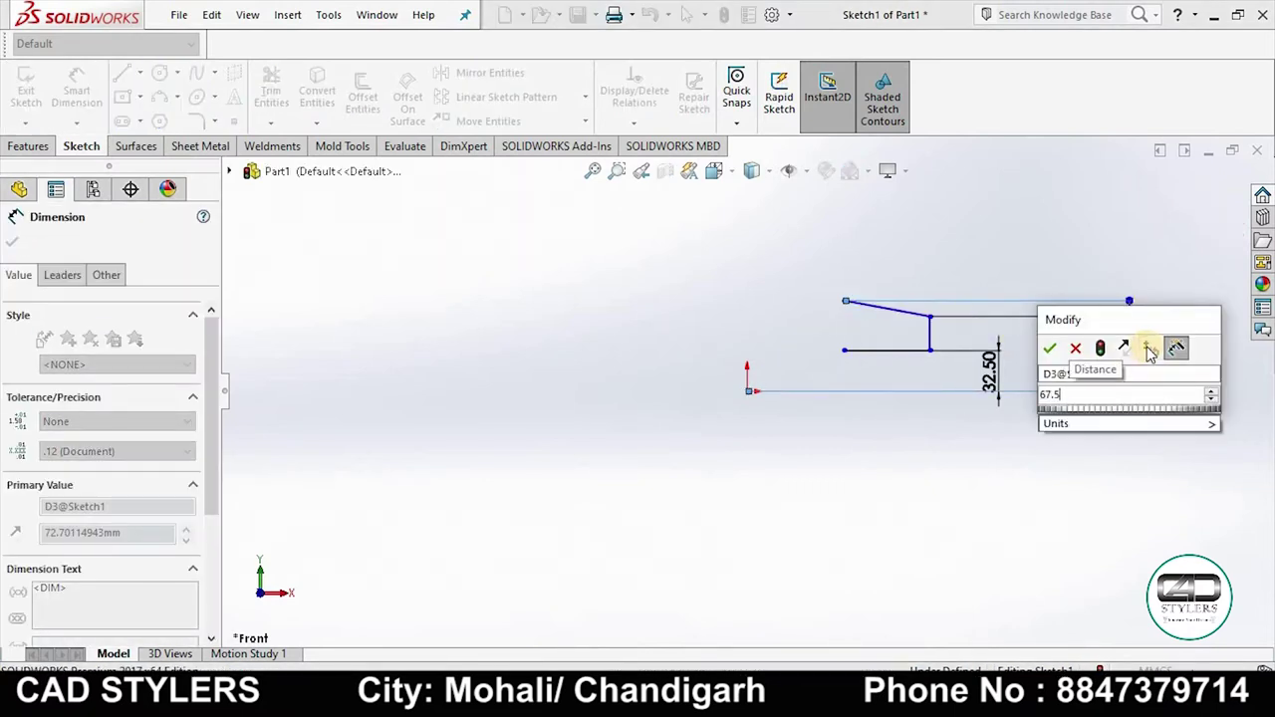
key("Return")
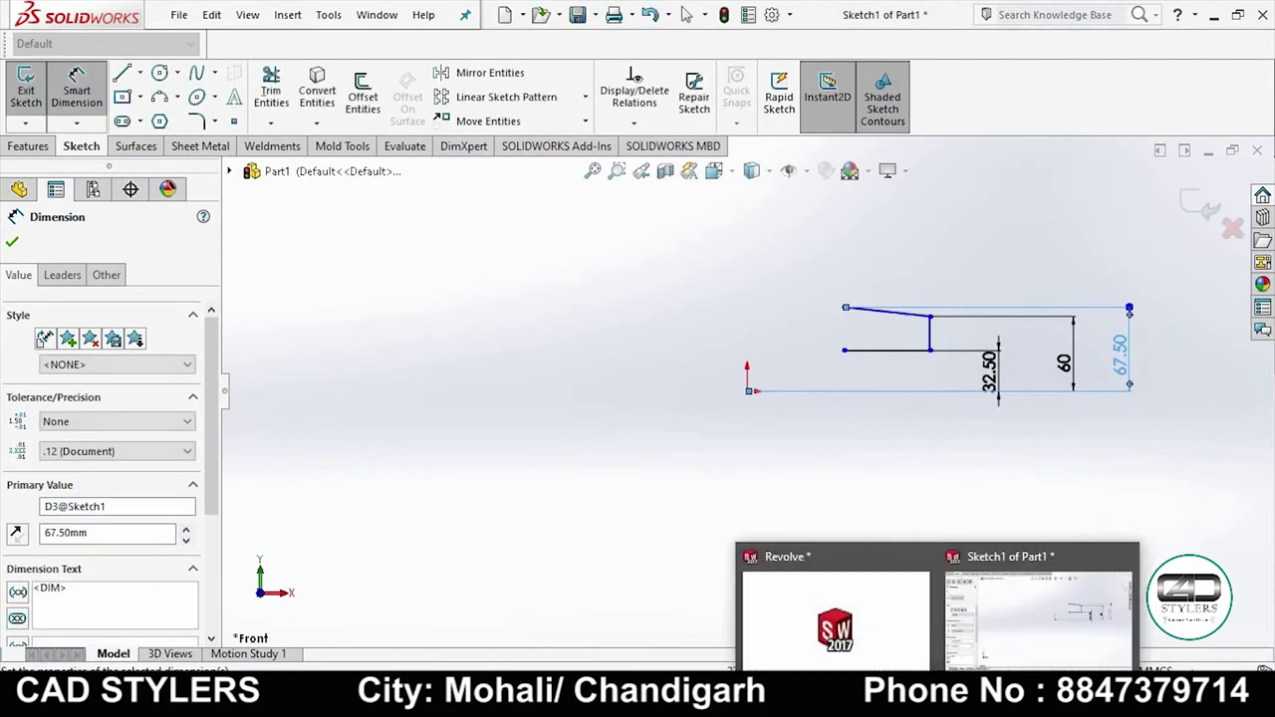
left_click(892, 588)
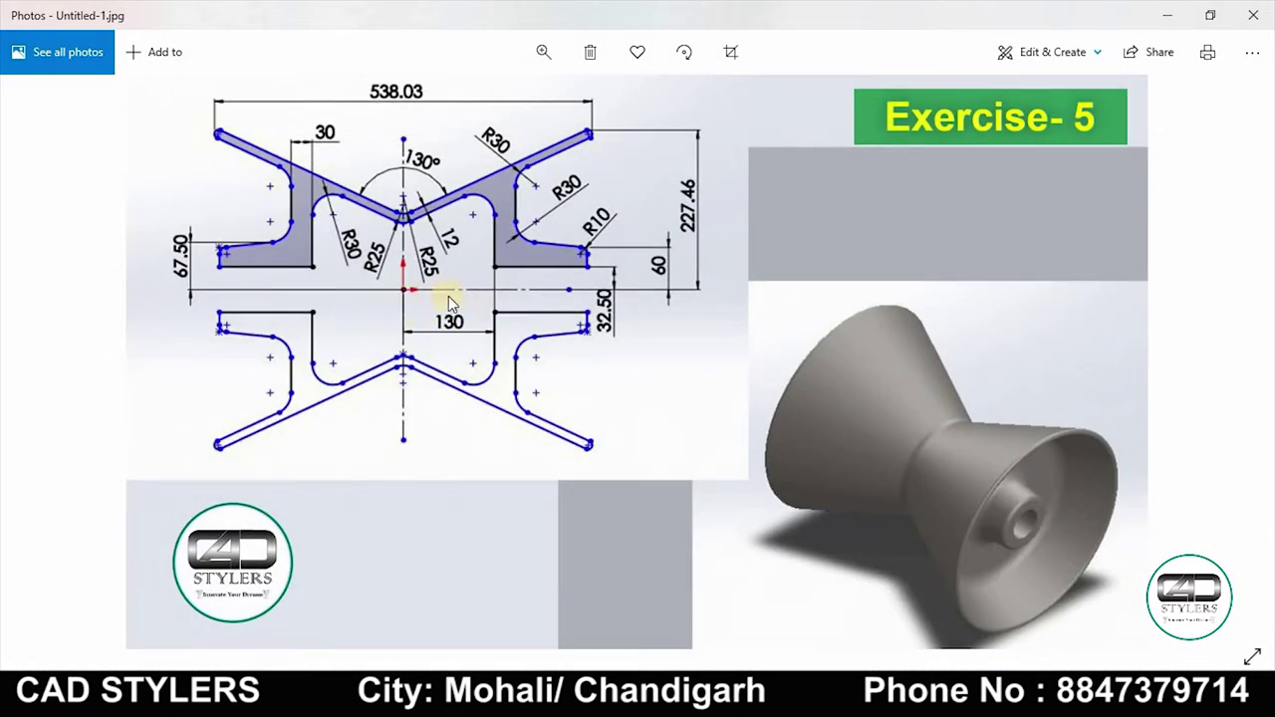
Dimension the base line's left end 130 mm horizontally from the origin
left_click(891, 697)
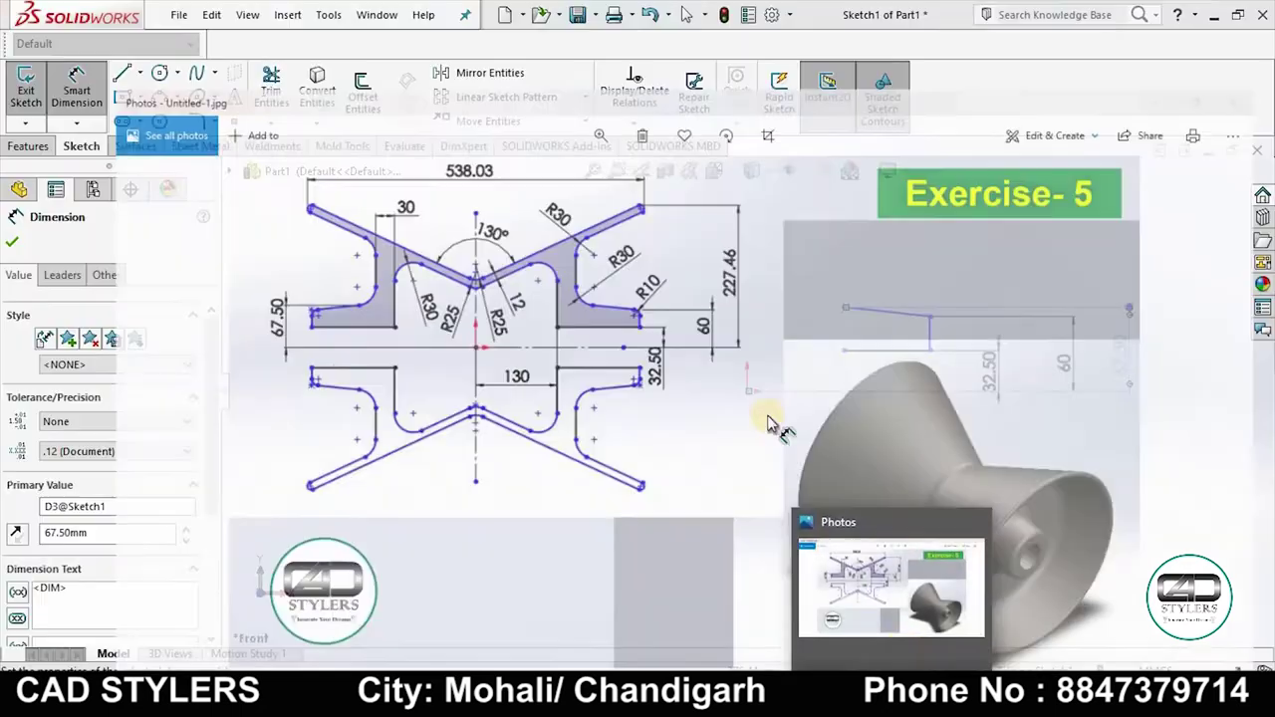
key("Escape")
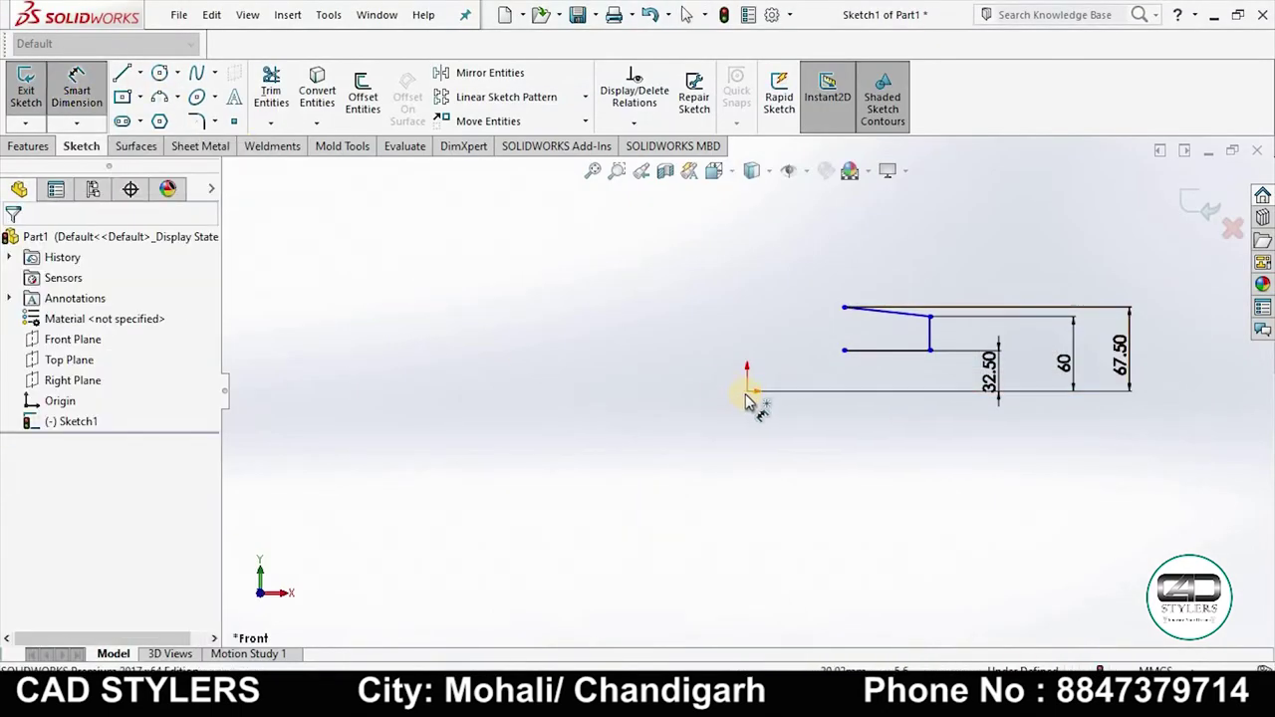
left_click(747, 389)
left_click(845, 349)
left_click(797, 255)
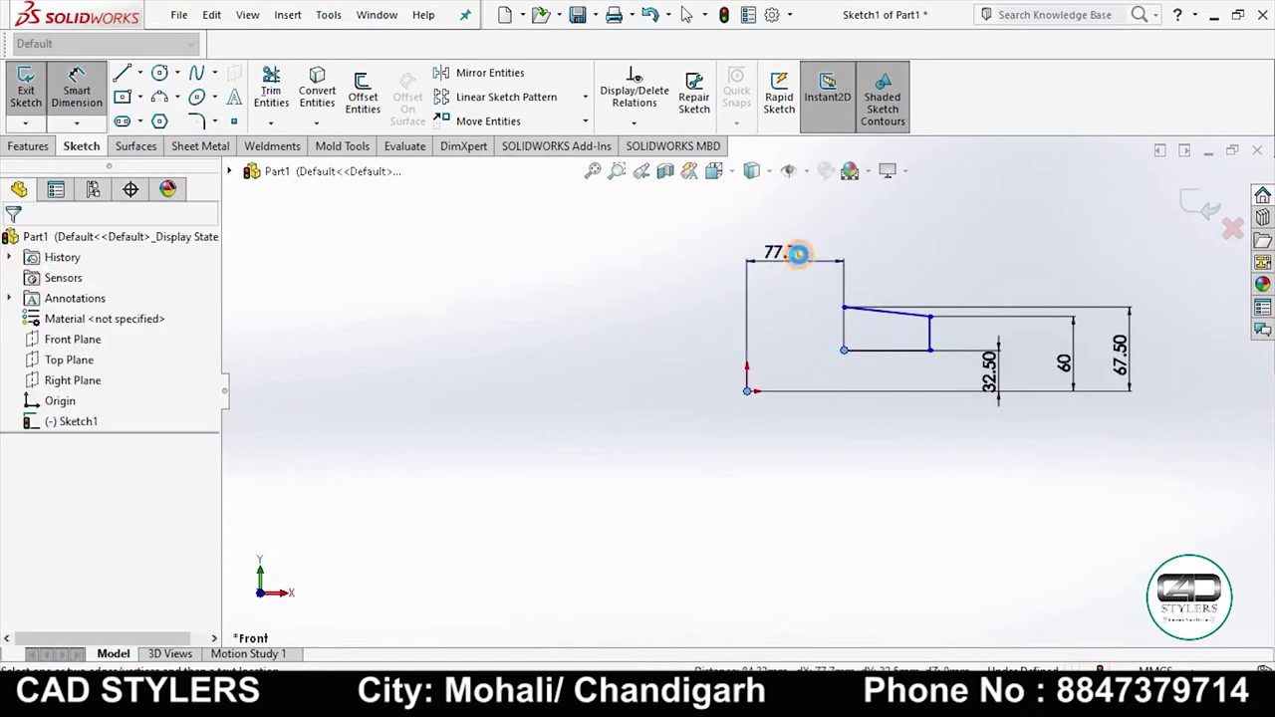
type("130")
key("Return")
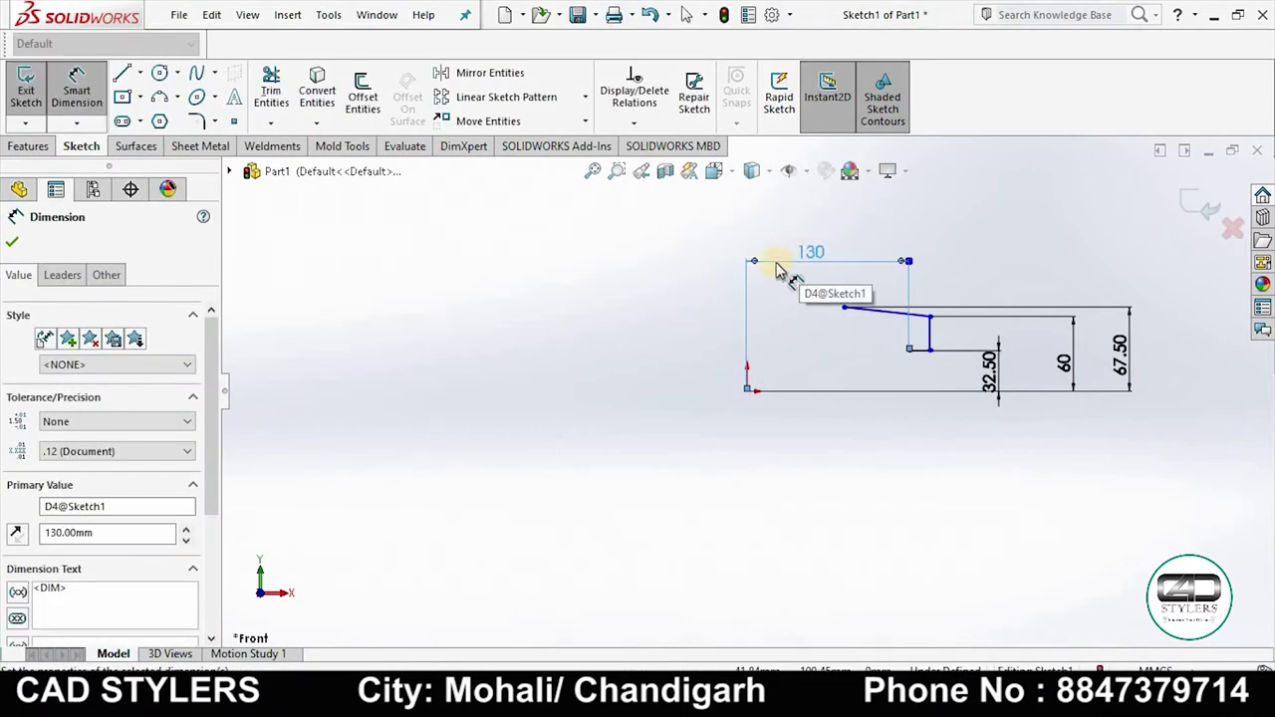
left_click(933, 587)
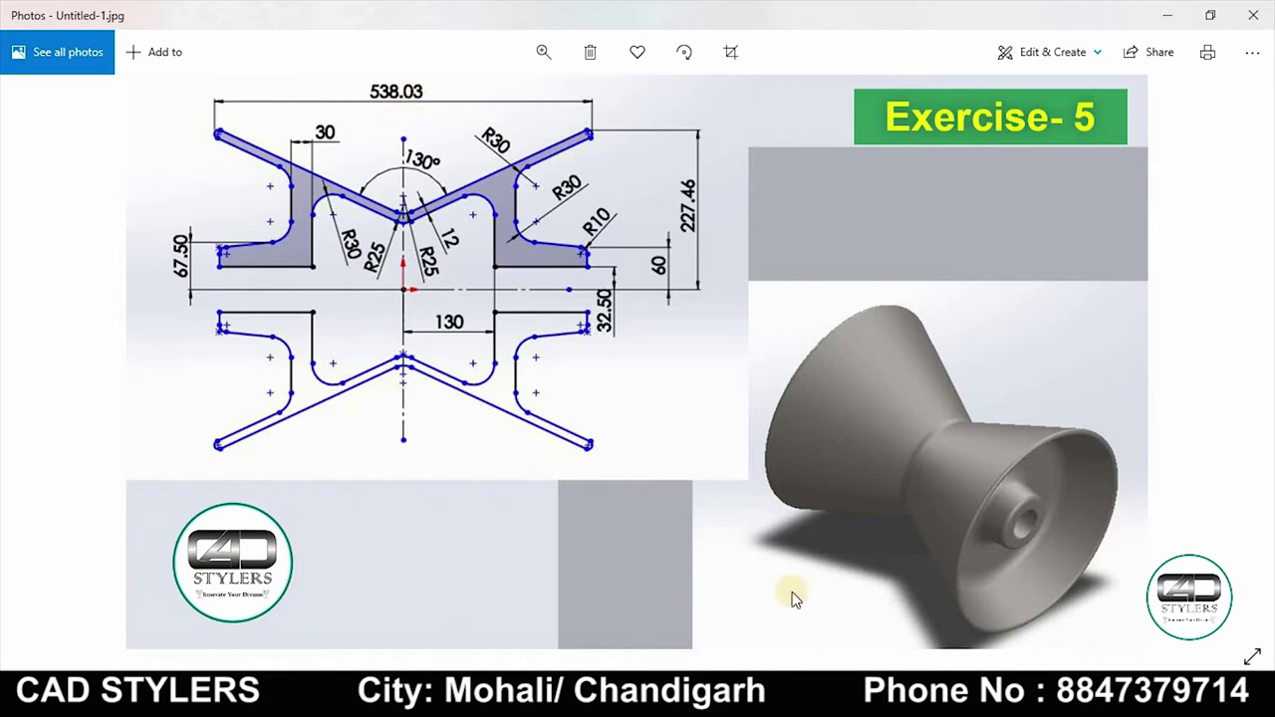
Dimension the right vertical line 538.03/2 (269.02) from the origin
left_click(891, 597)
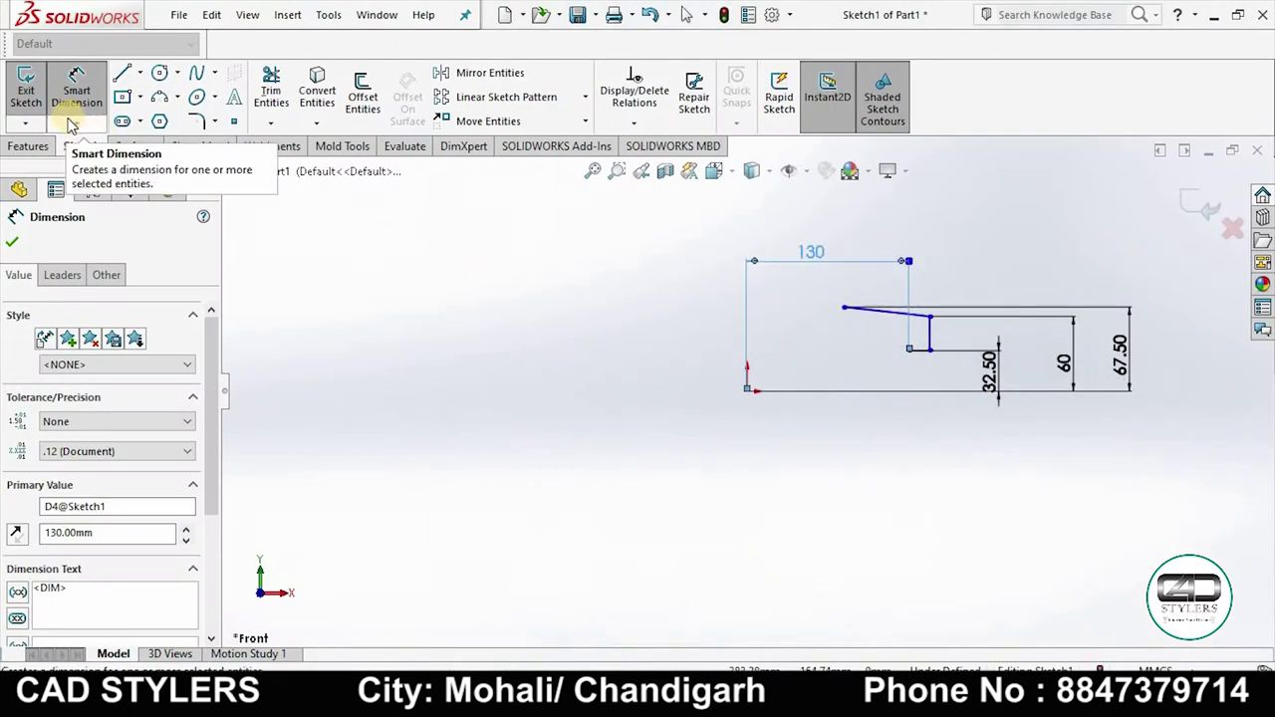
left_click(747, 392)
left_click(930, 335)
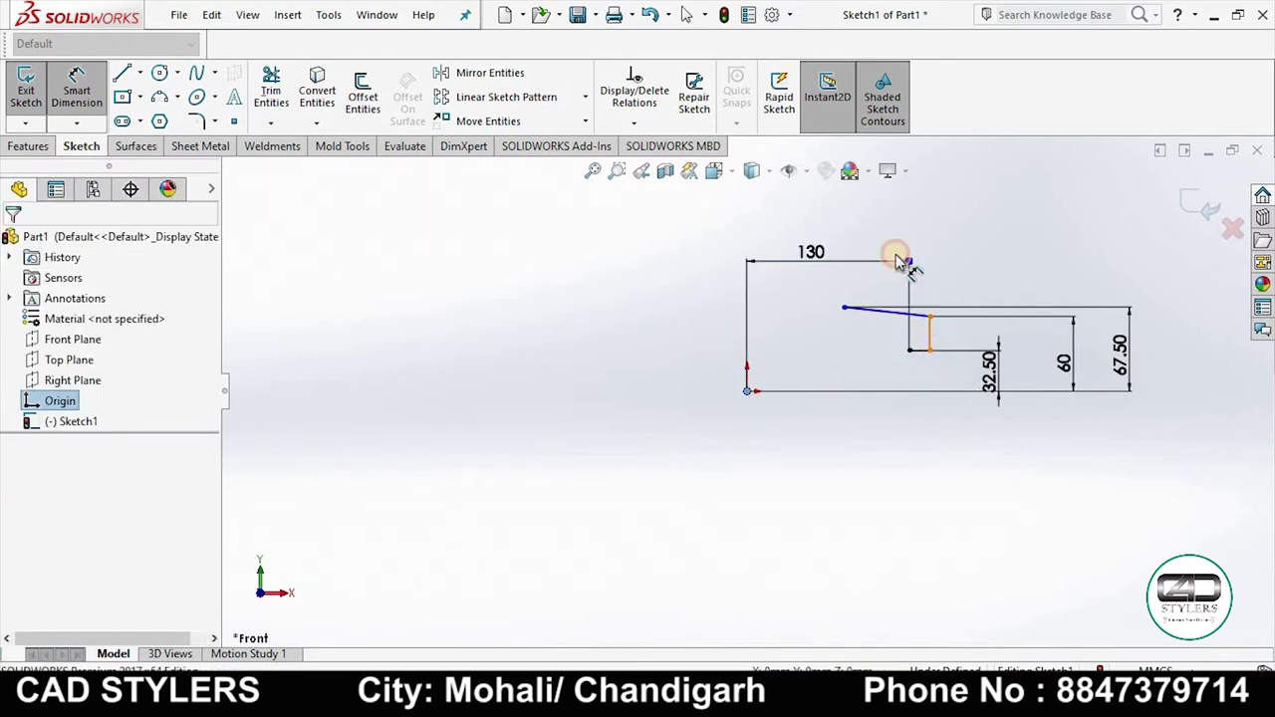
left_click(880, 227)
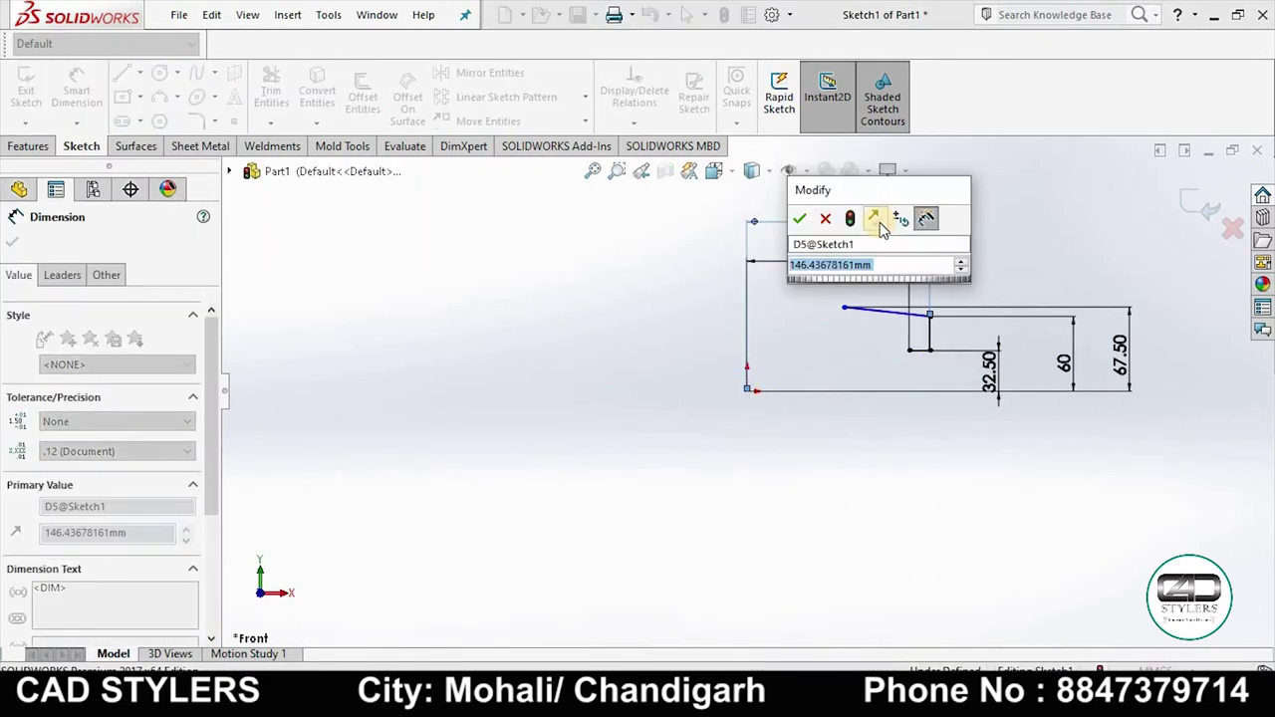
type("538.0")
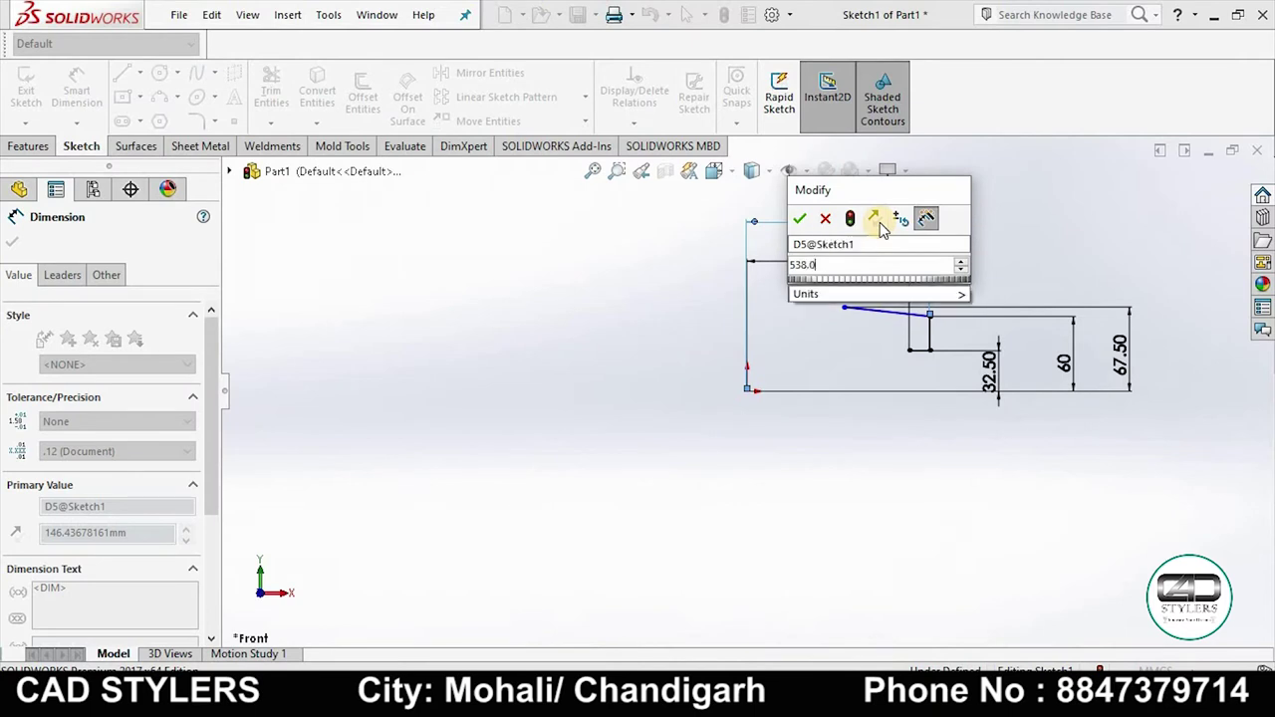
type("3/2")
key("Return")
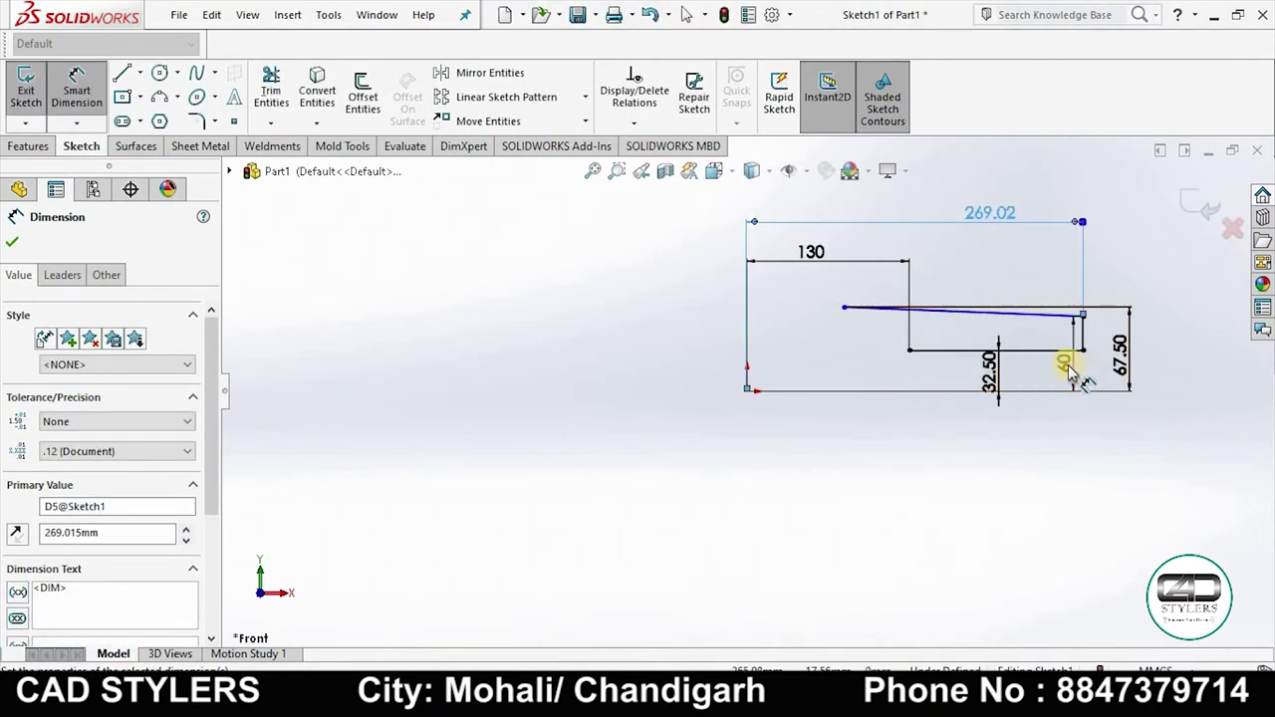
scroll(1067, 369, "down", 4)
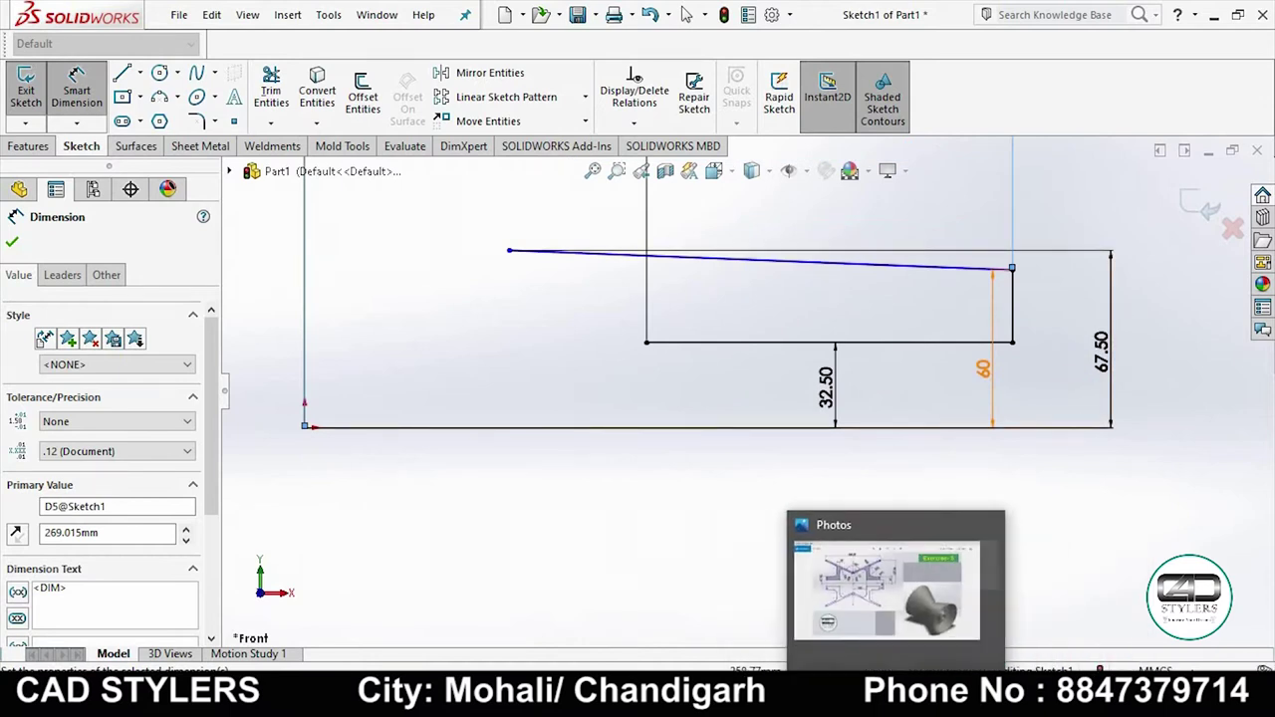
left_click(862, 612)
key("alt+Tab")
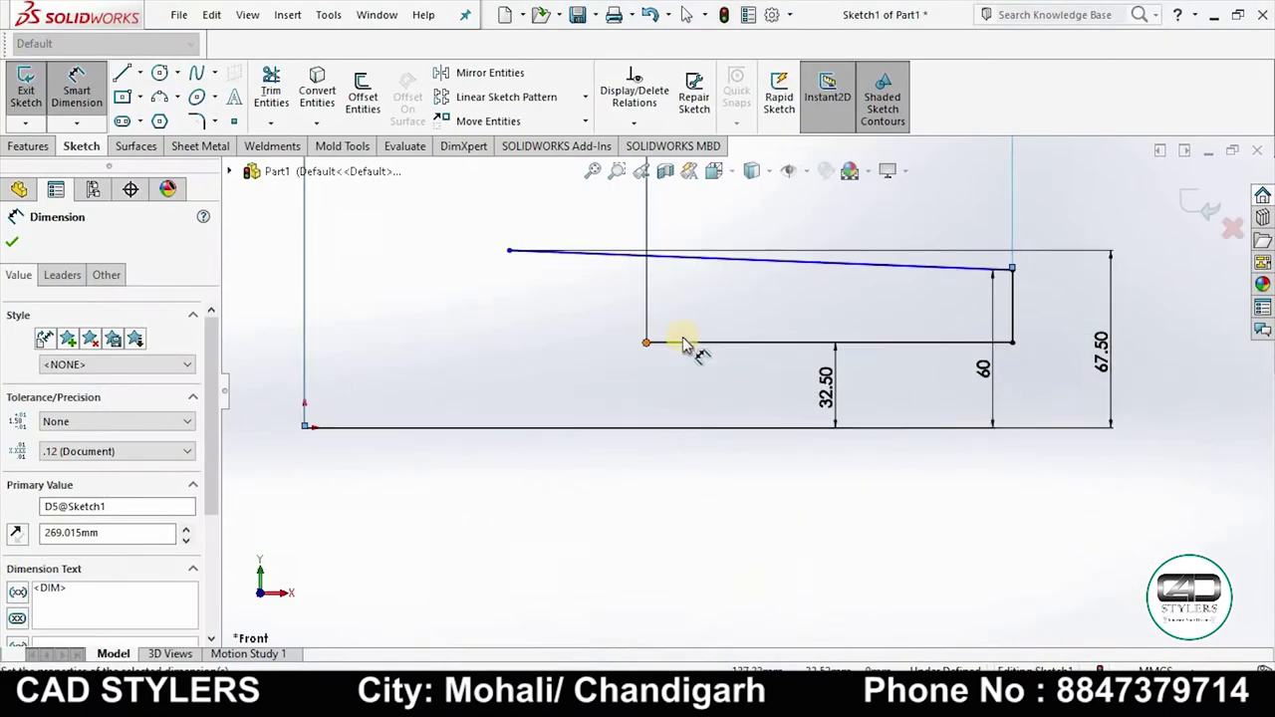
scroll(695, 326, "up", 2)
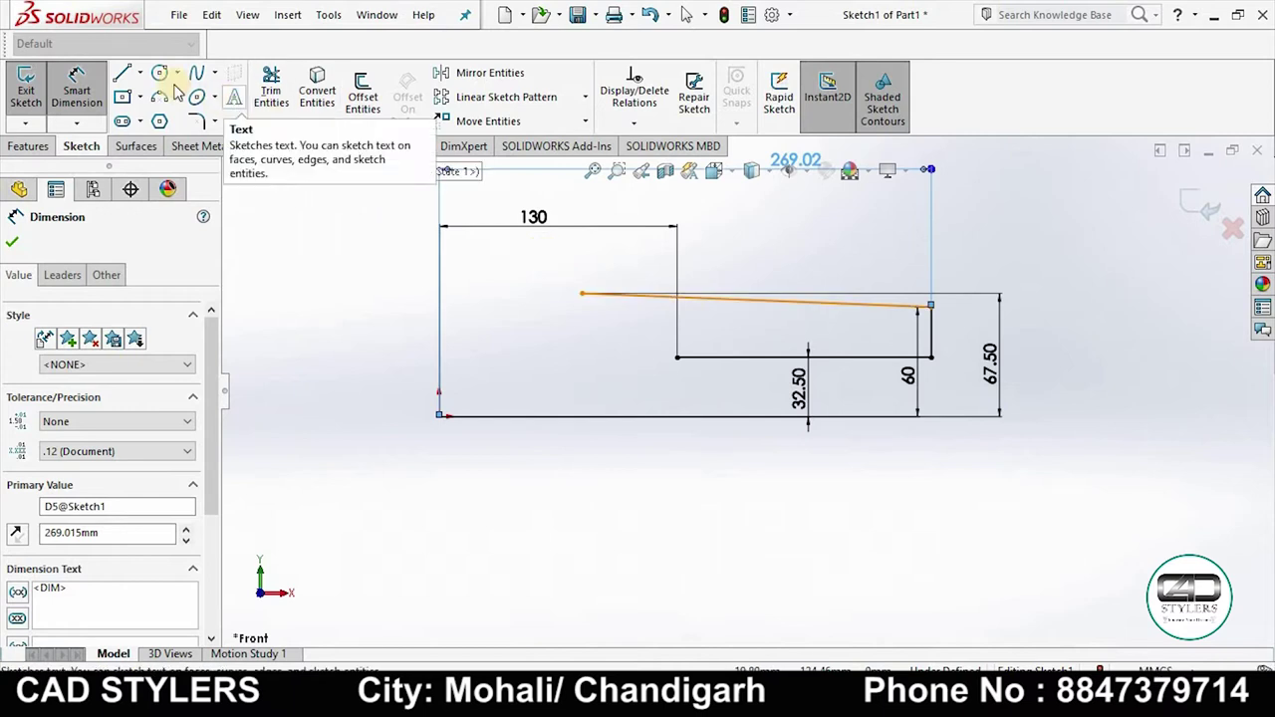
Trim away the sloped top line and redraw it from the right endpoint
left_click(123, 75)
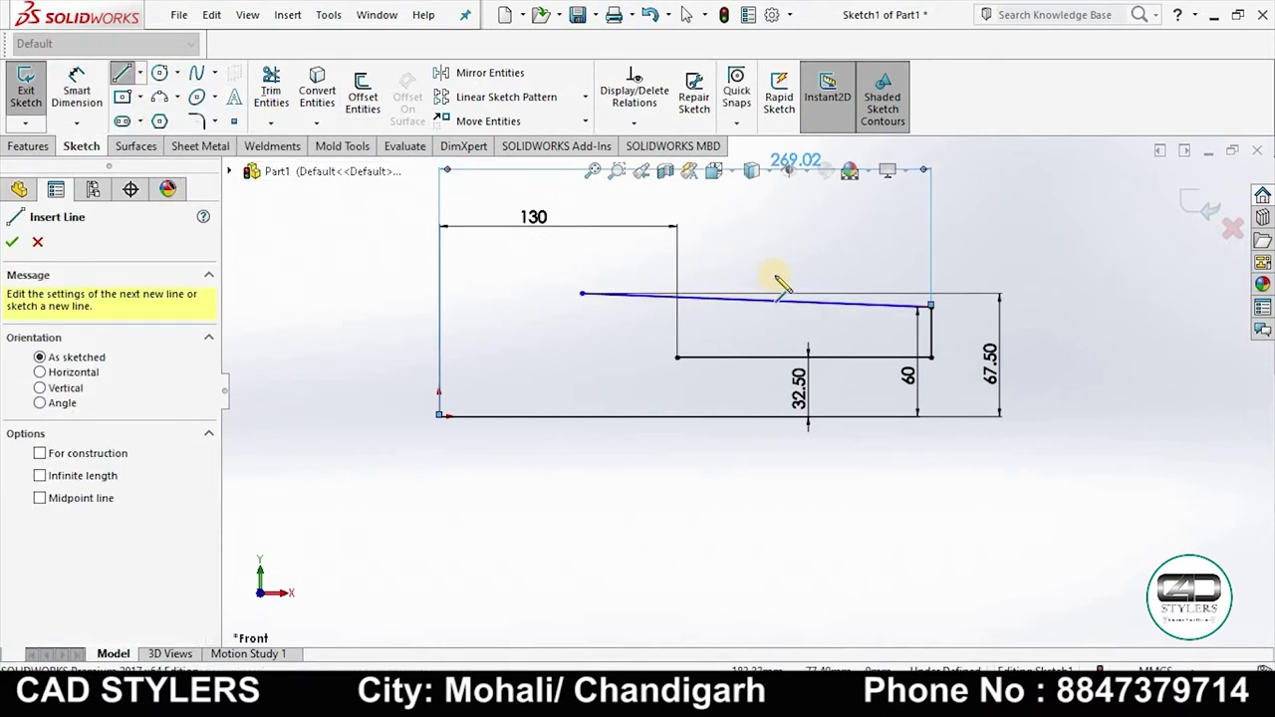
left_click(280, 119)
left_click_drag(768, 321, 362, 205)
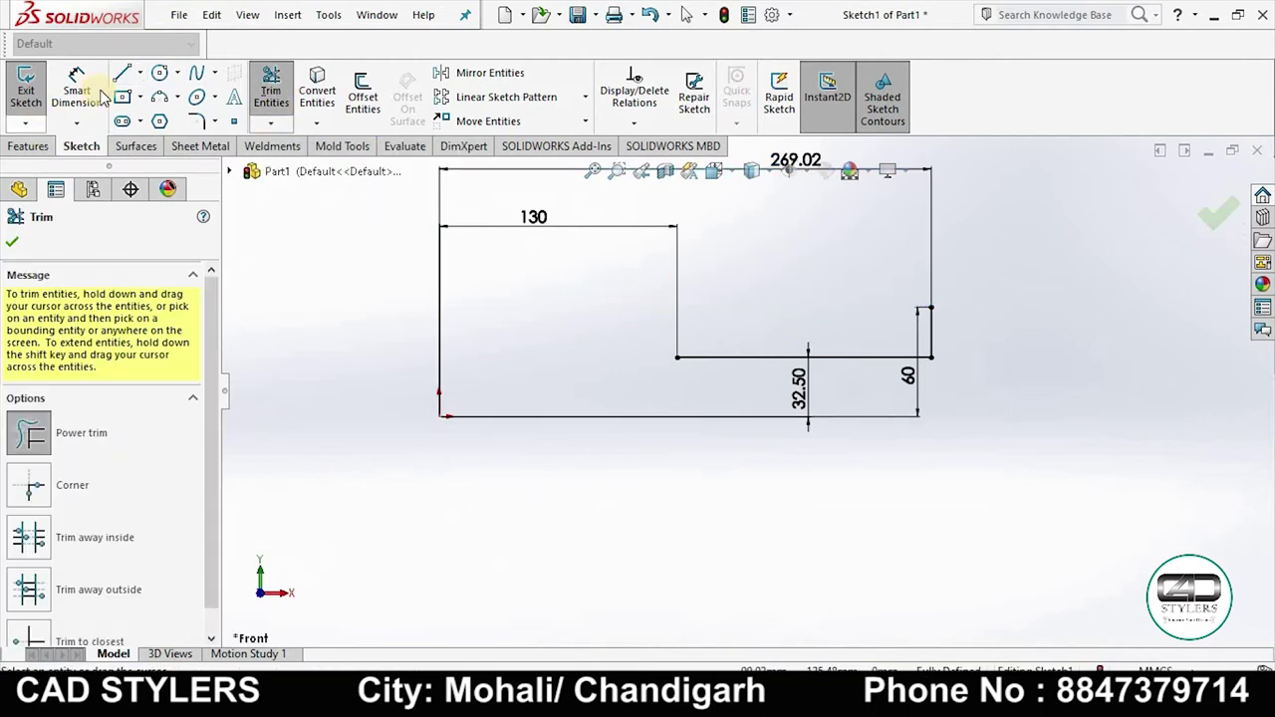
left_click(122, 75)
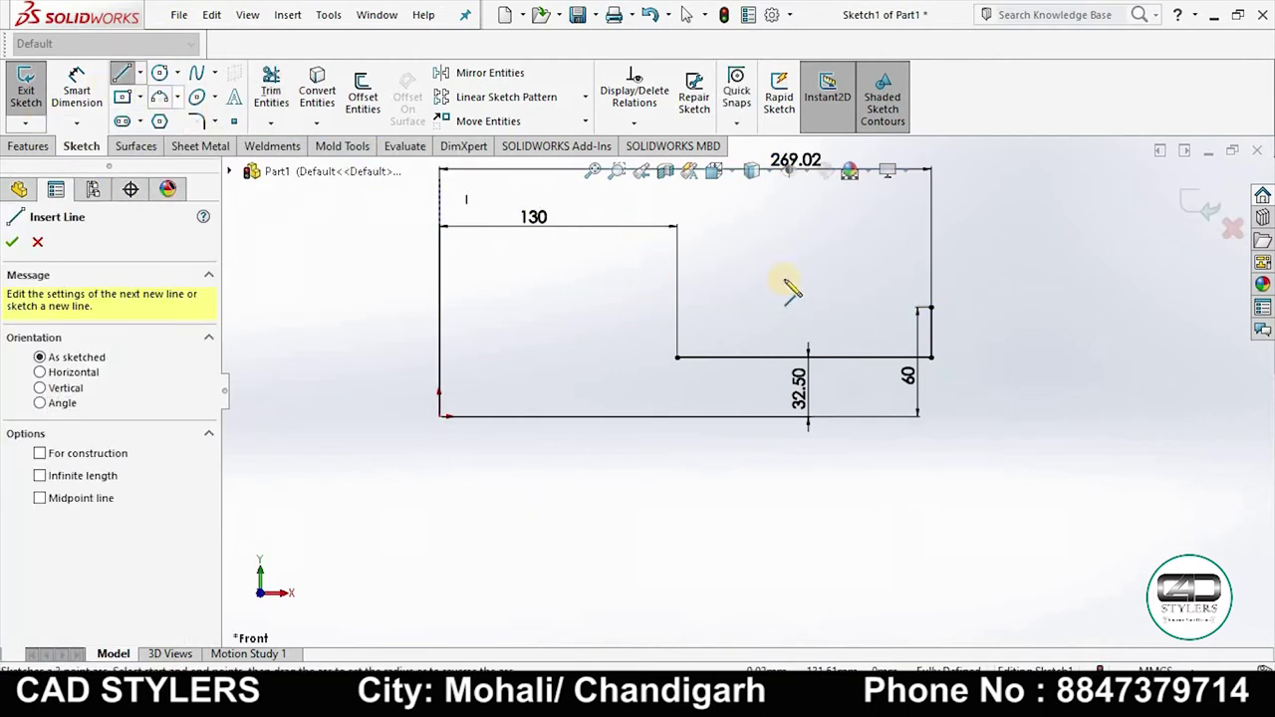
left_click(932, 309)
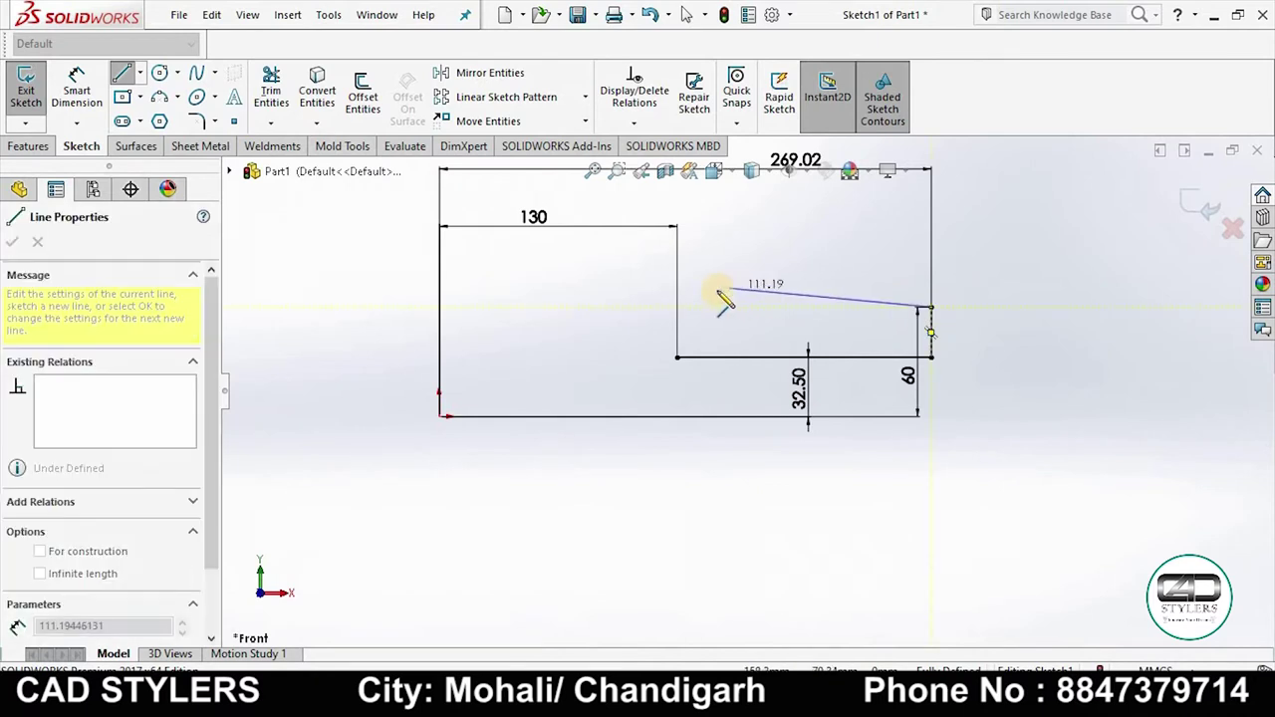
right_click(716, 291)
left_click(691, 242)
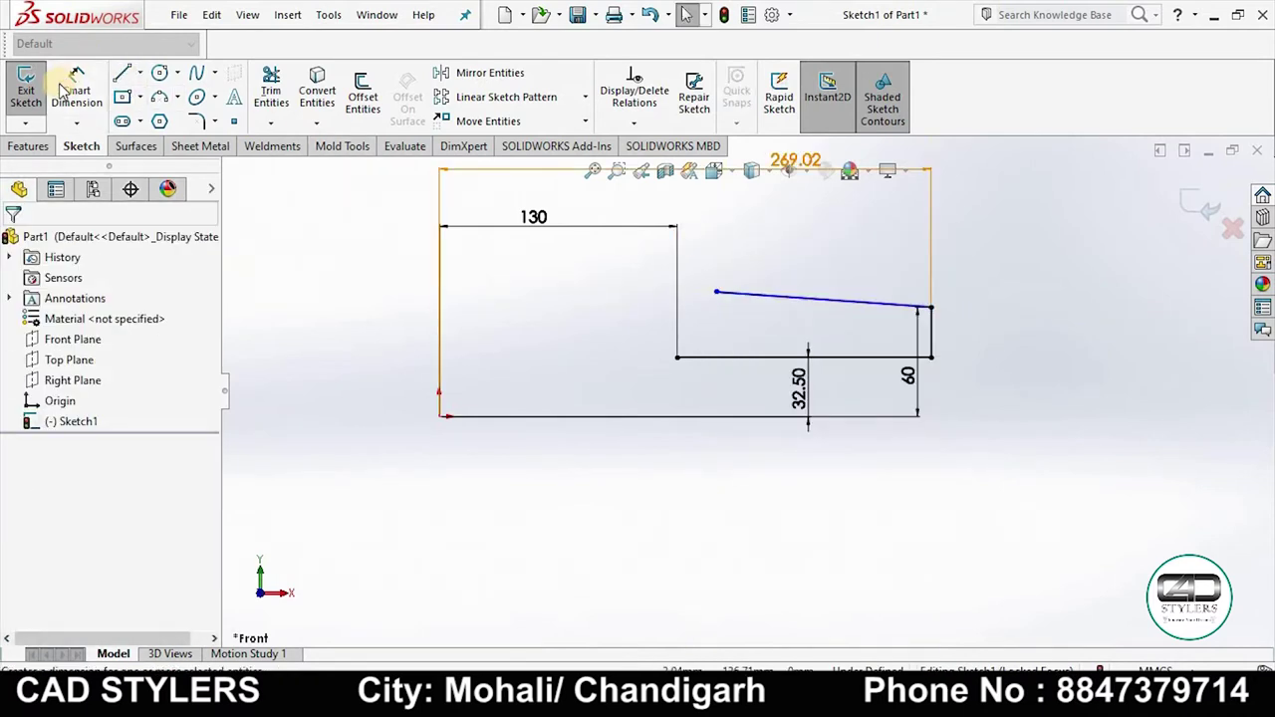
Dimension the new sloped line's right end 67.50 mm above the origin
left_click(439, 416)
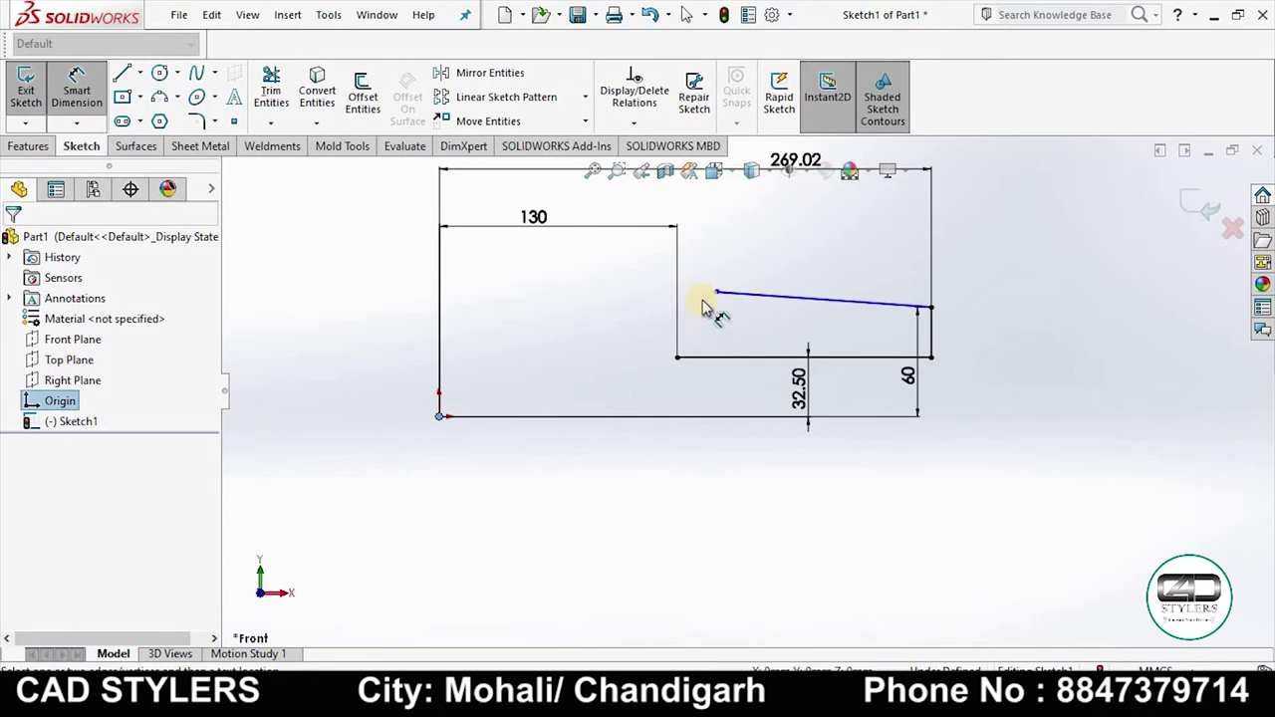
left_click(1012, 365)
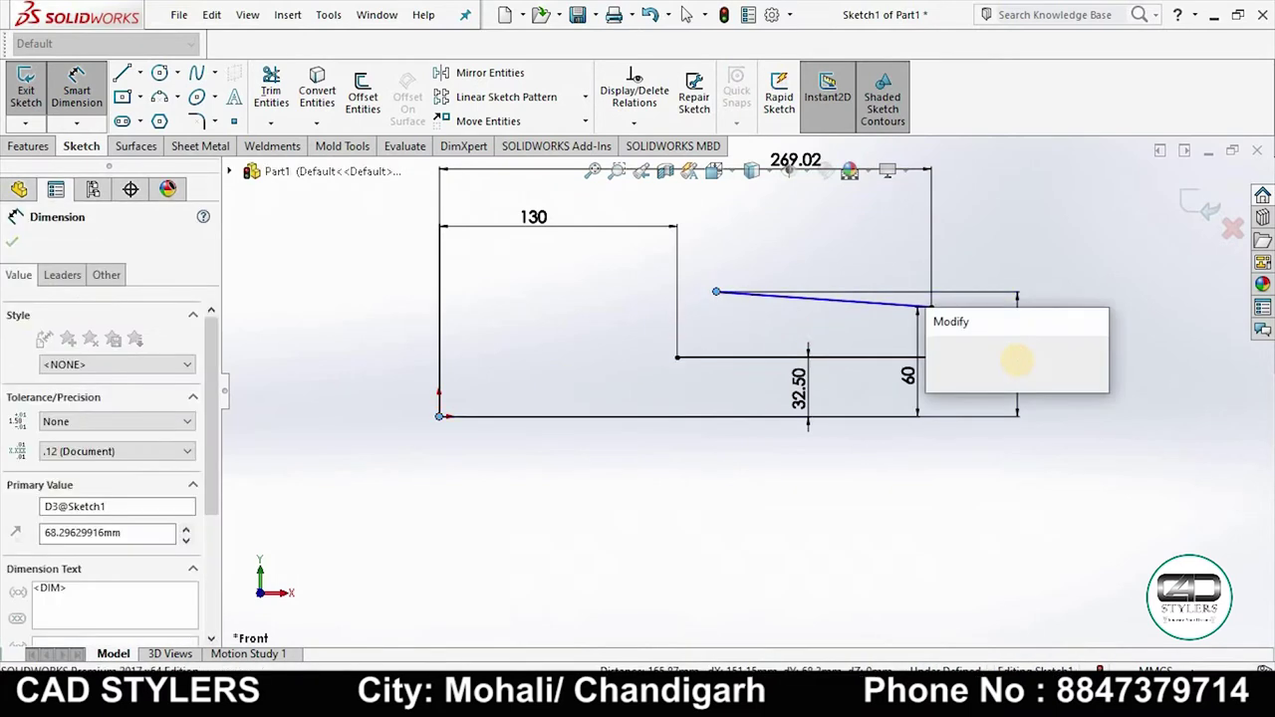
type("67.5")
key("Return")
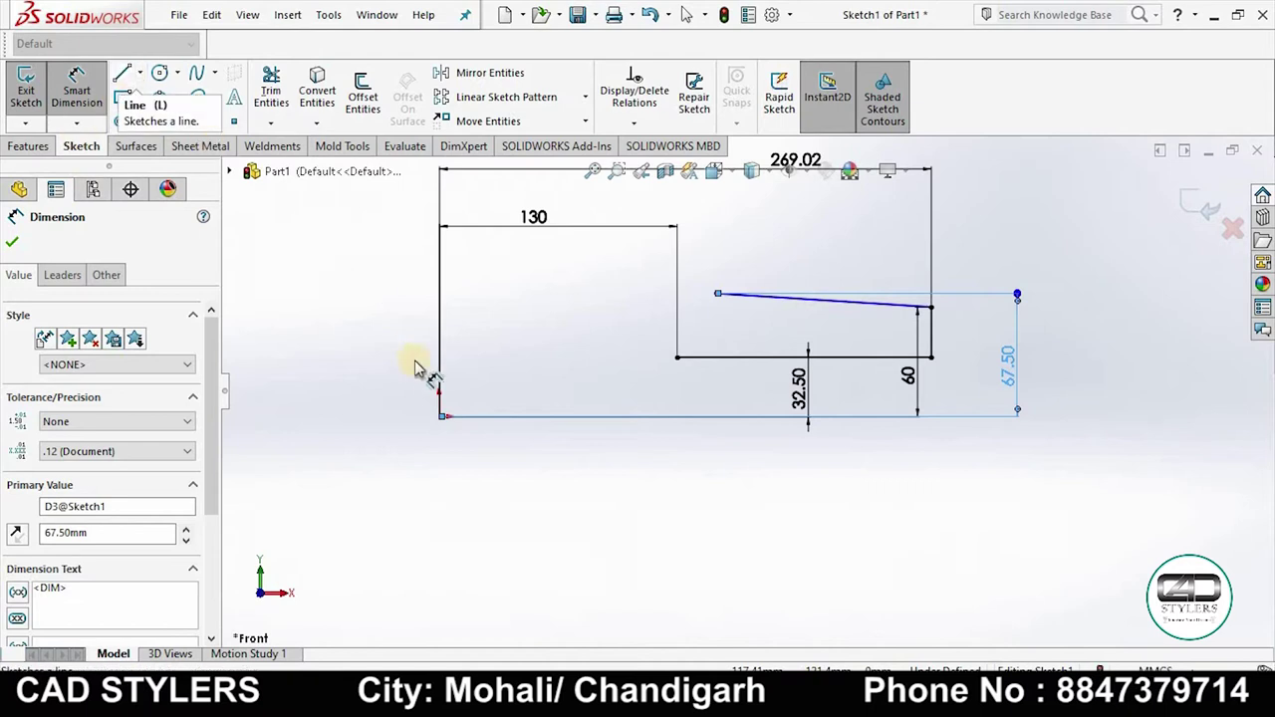
Set the sloped line's left end 30 mm from the inner step corner
left_click(675, 358)
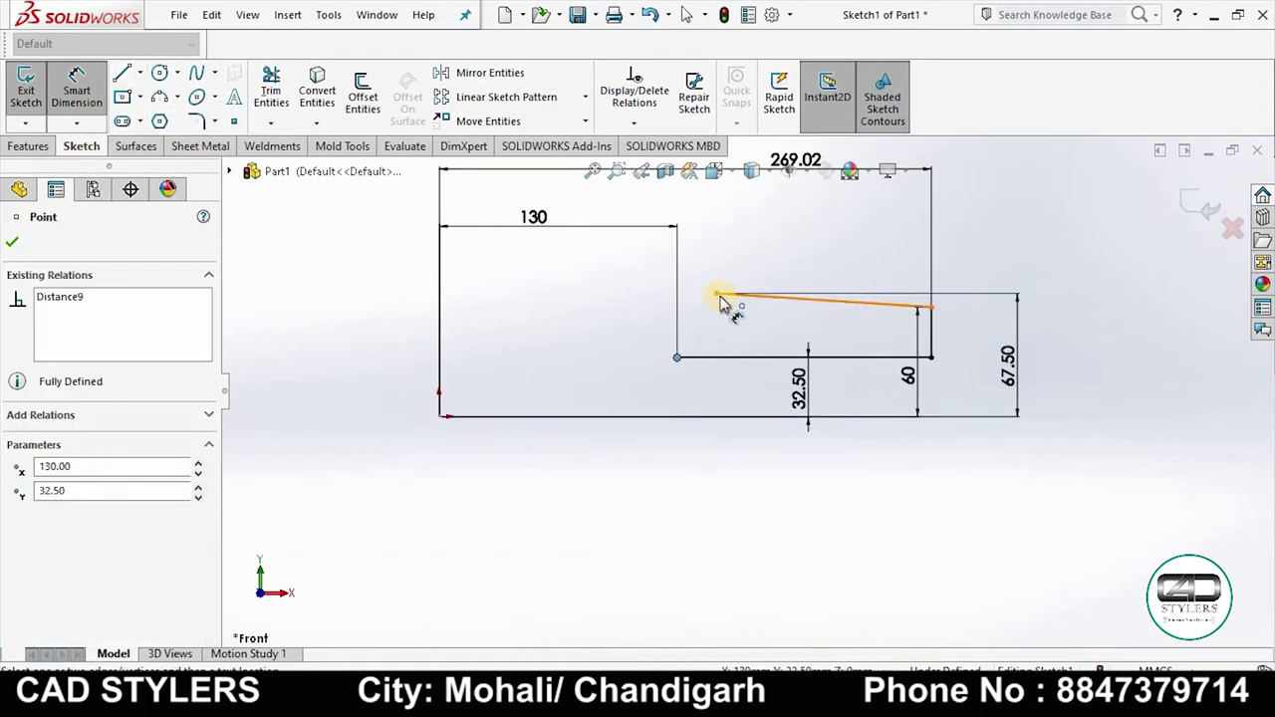
left_click(717, 294)
left_click(703, 239)
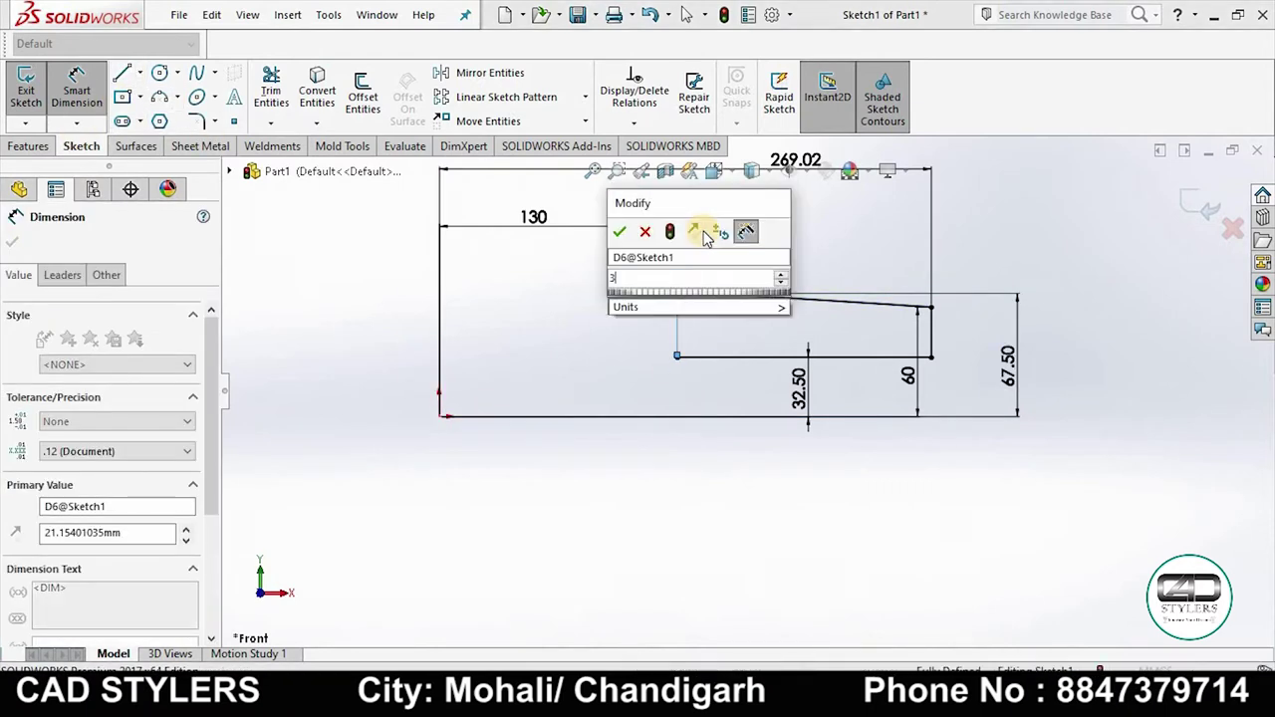
type("30")
key("Return")
mouse_move(936, 687)
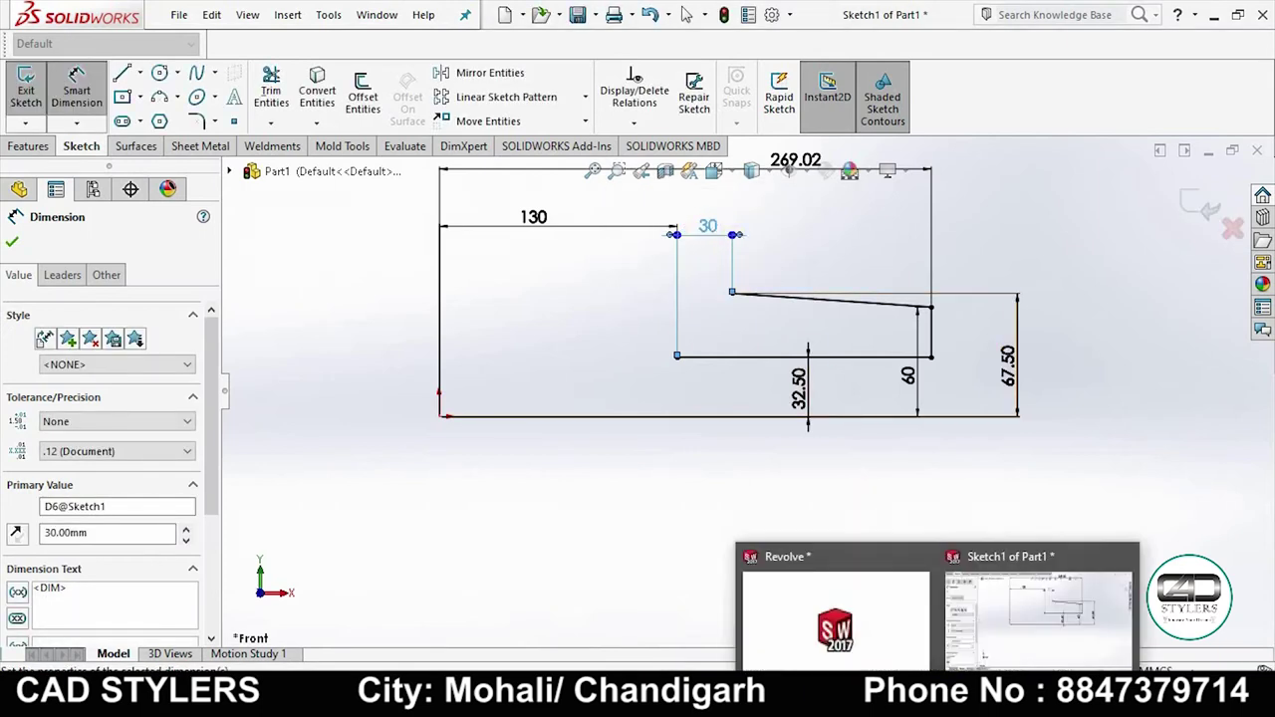
left_click(1039, 617)
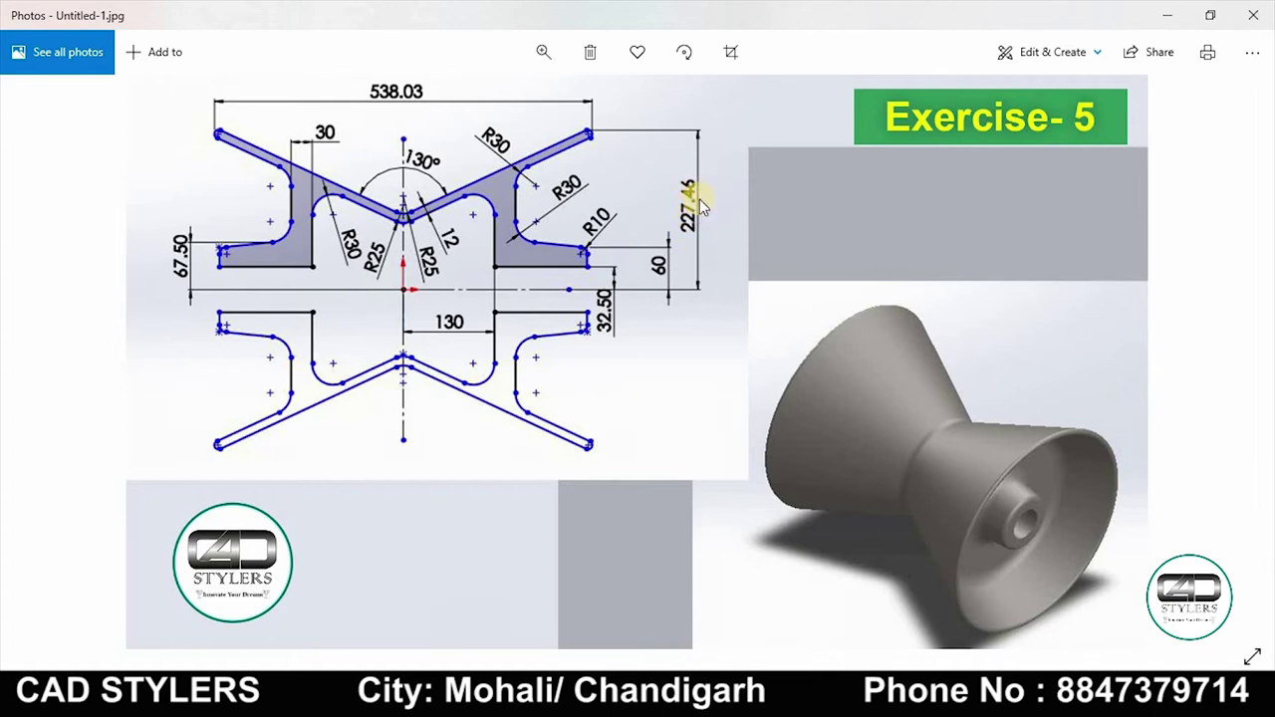
left_click(891, 692)
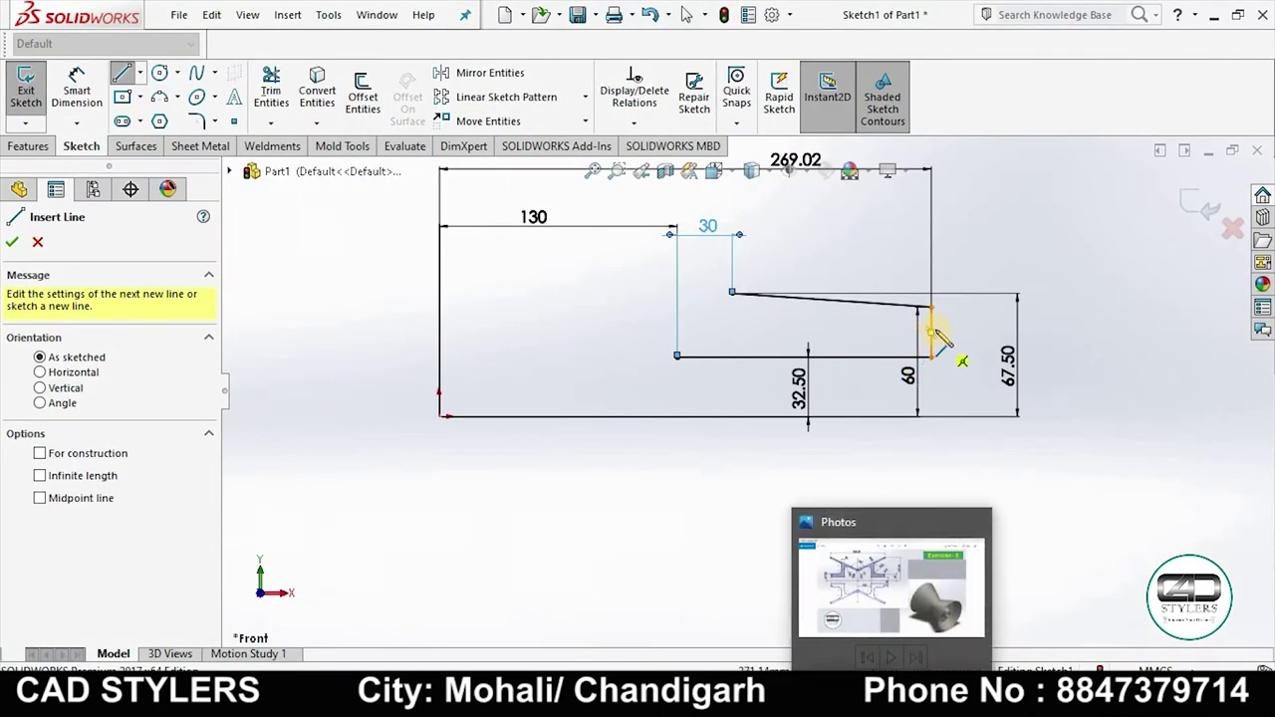
Draw a long sloped line from above the profile's right down to the left vertical edge
key("f")
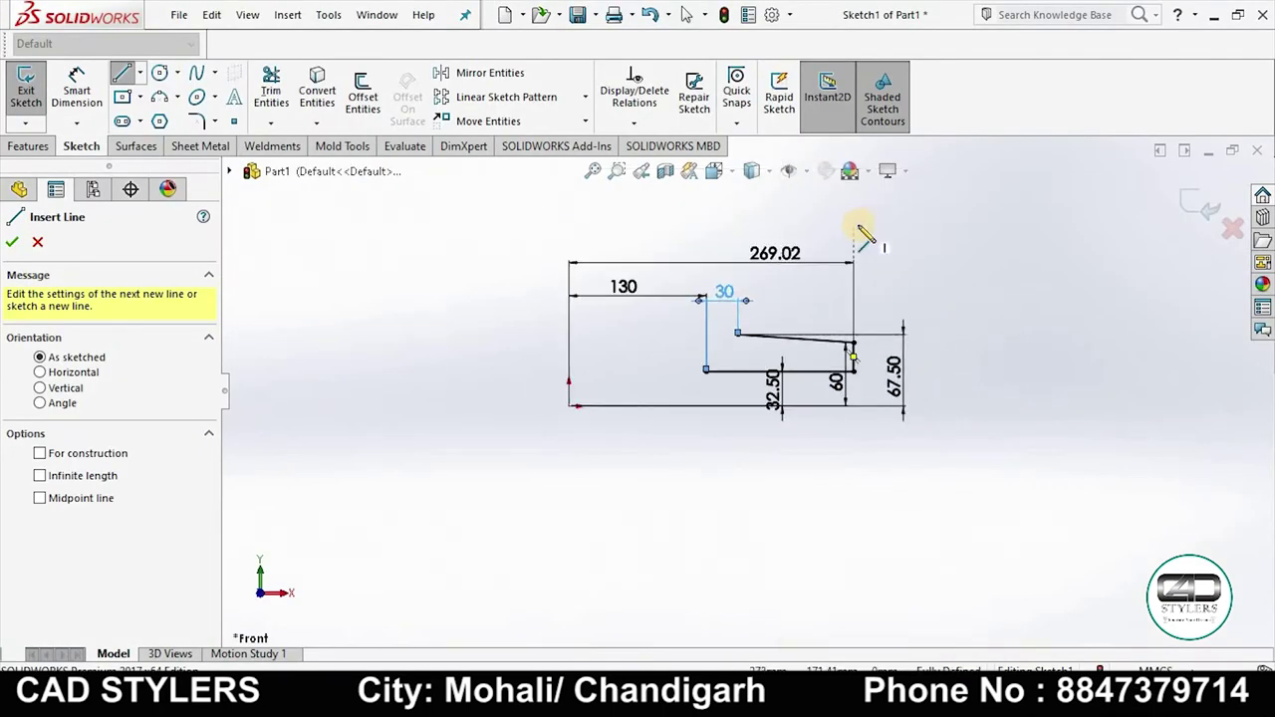
left_click(901, 206)
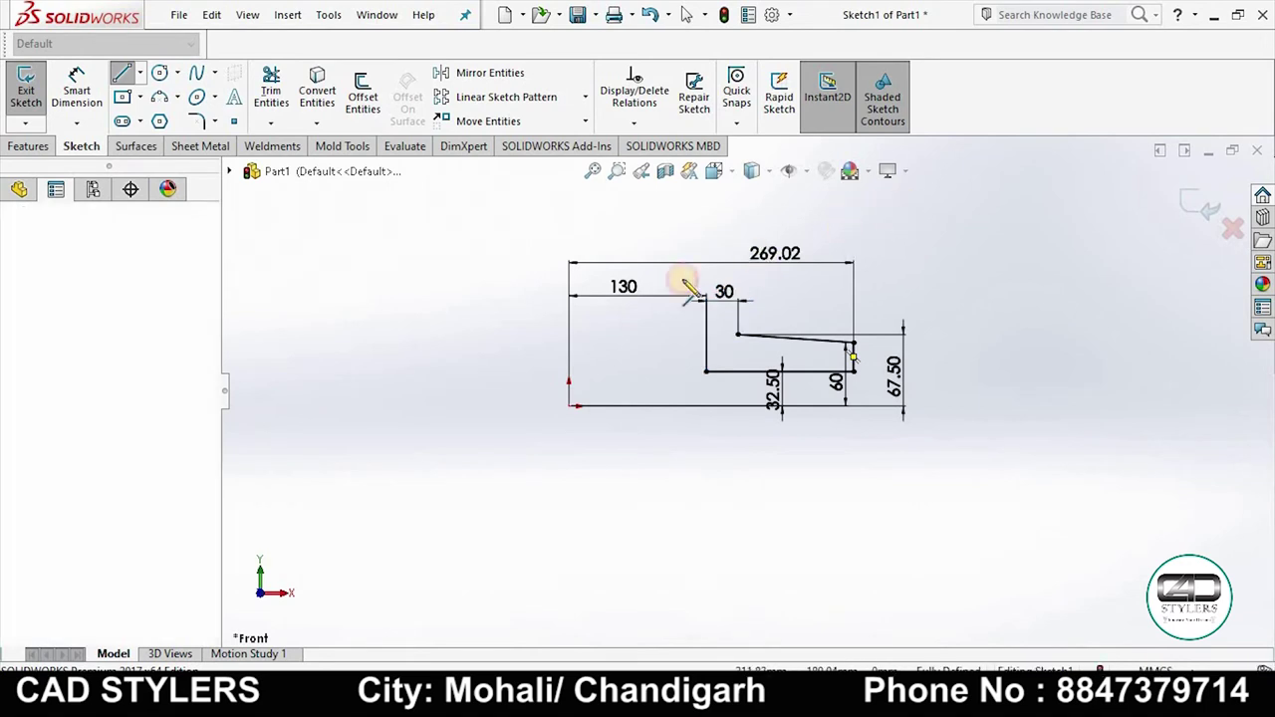
left_click(570, 315)
right_click(569, 311)
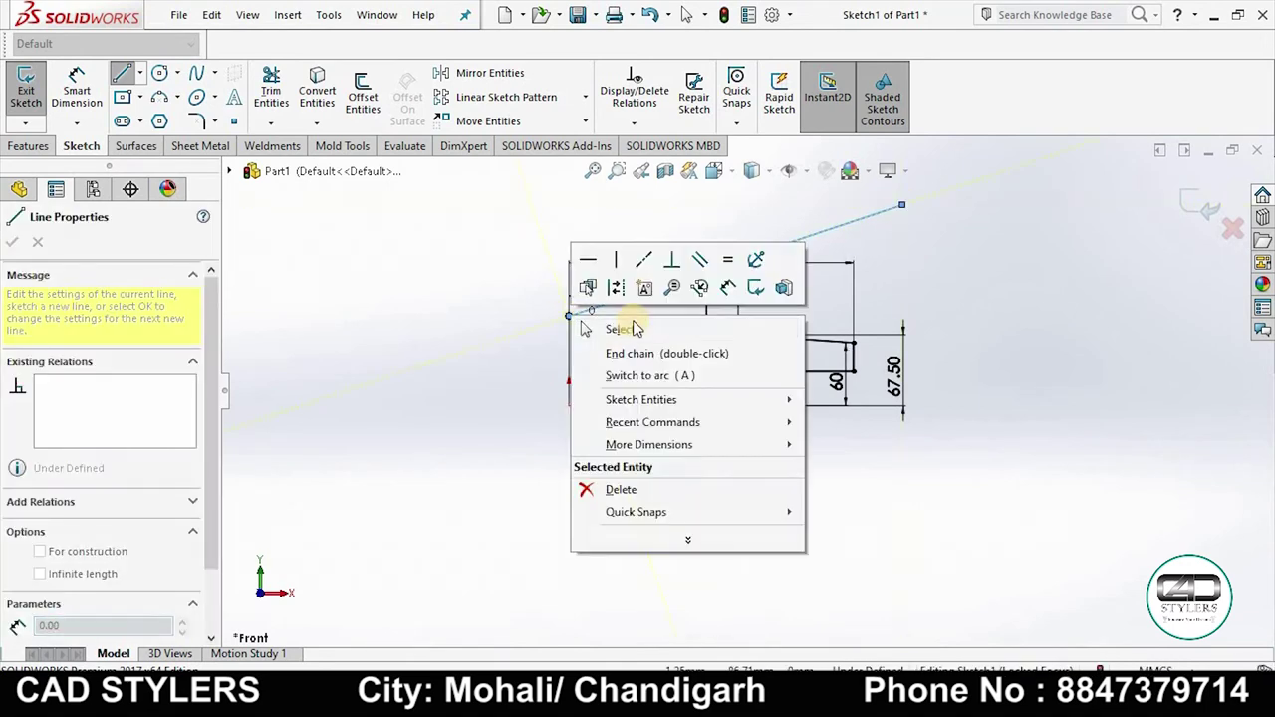
key("Escape")
key("Escape")
Make the sloped line's end coincident with the short vertical line
left_click(908, 657)
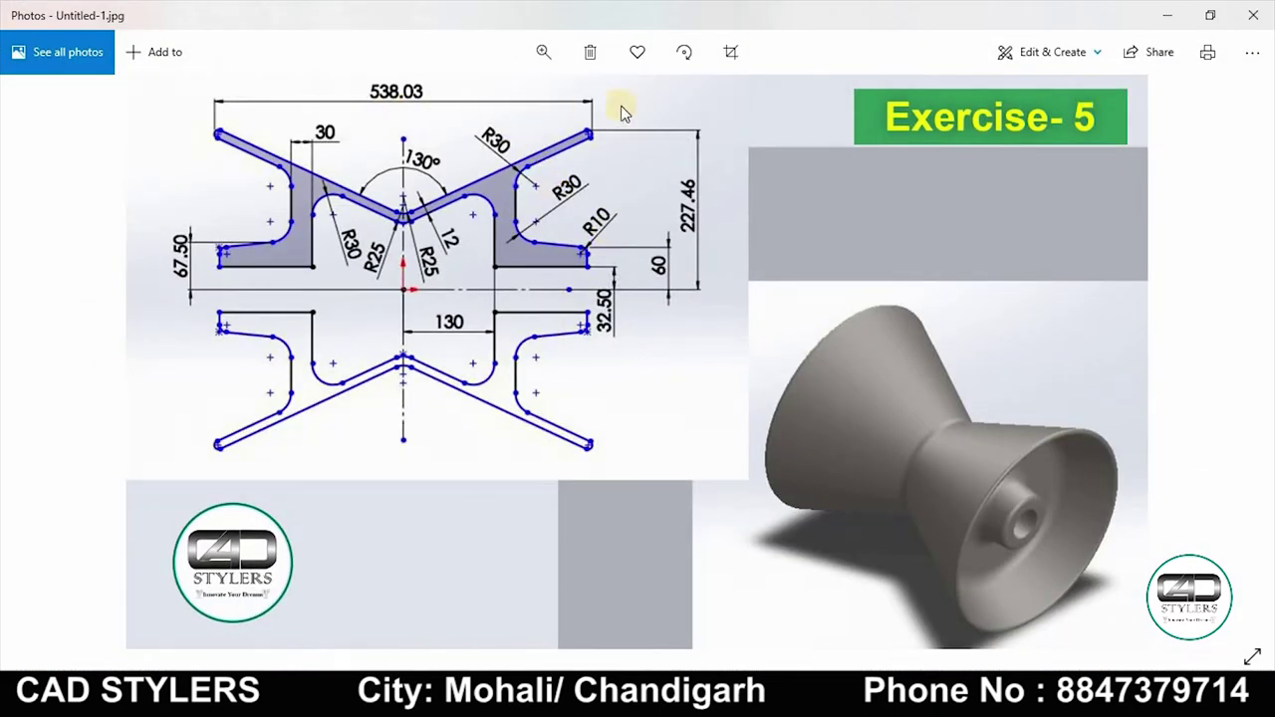
left_click(892, 593)
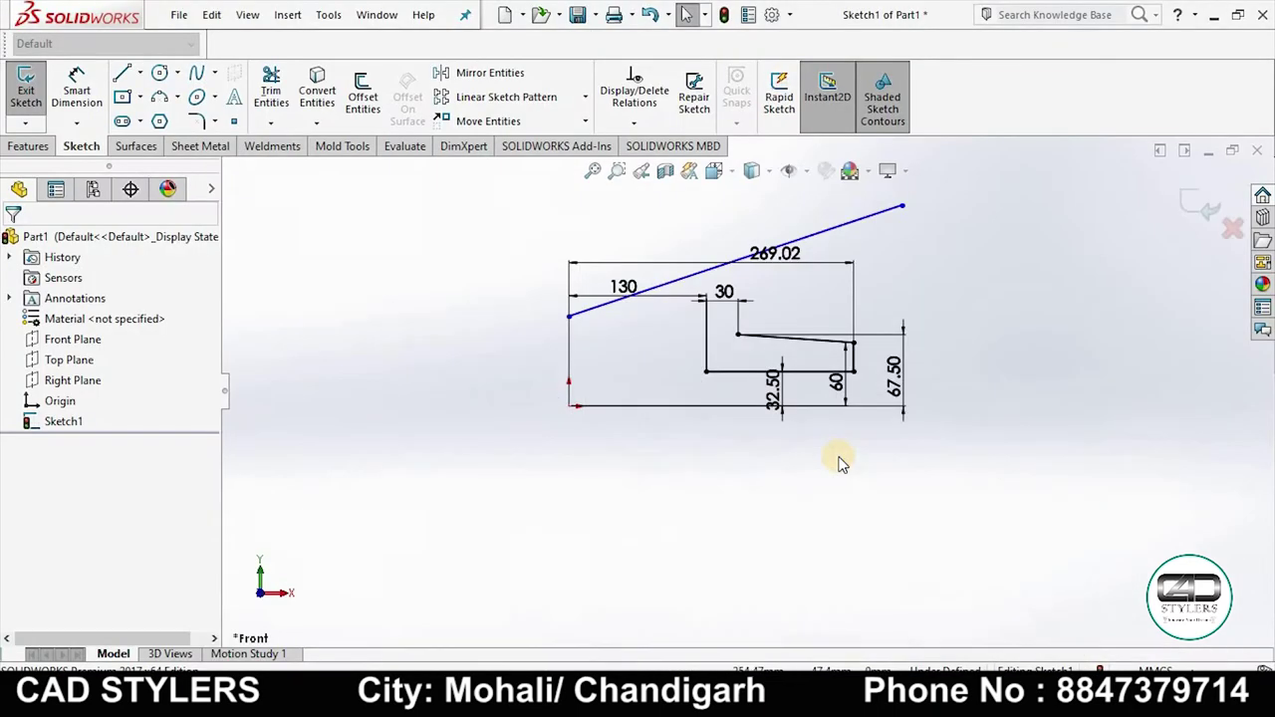
left_click(892, 265)
left_click(1051, 317)
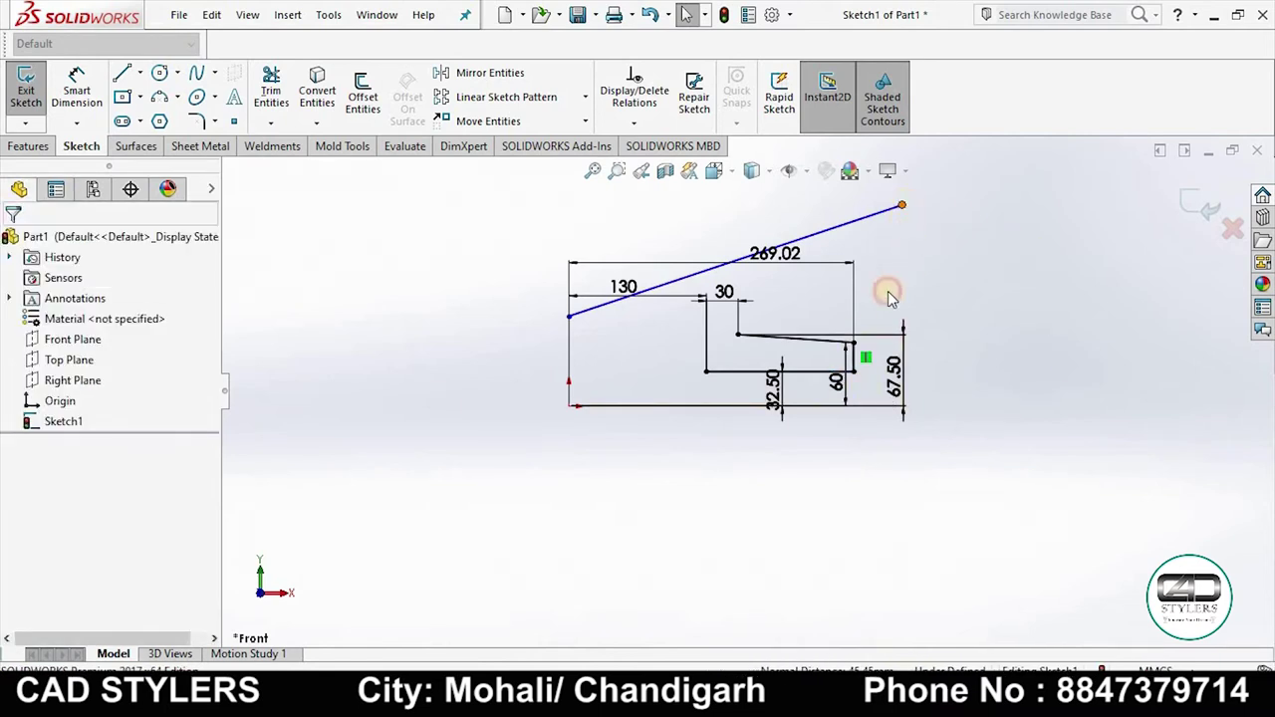
left_click(852, 342)
left_click(853, 358, "ctrl")
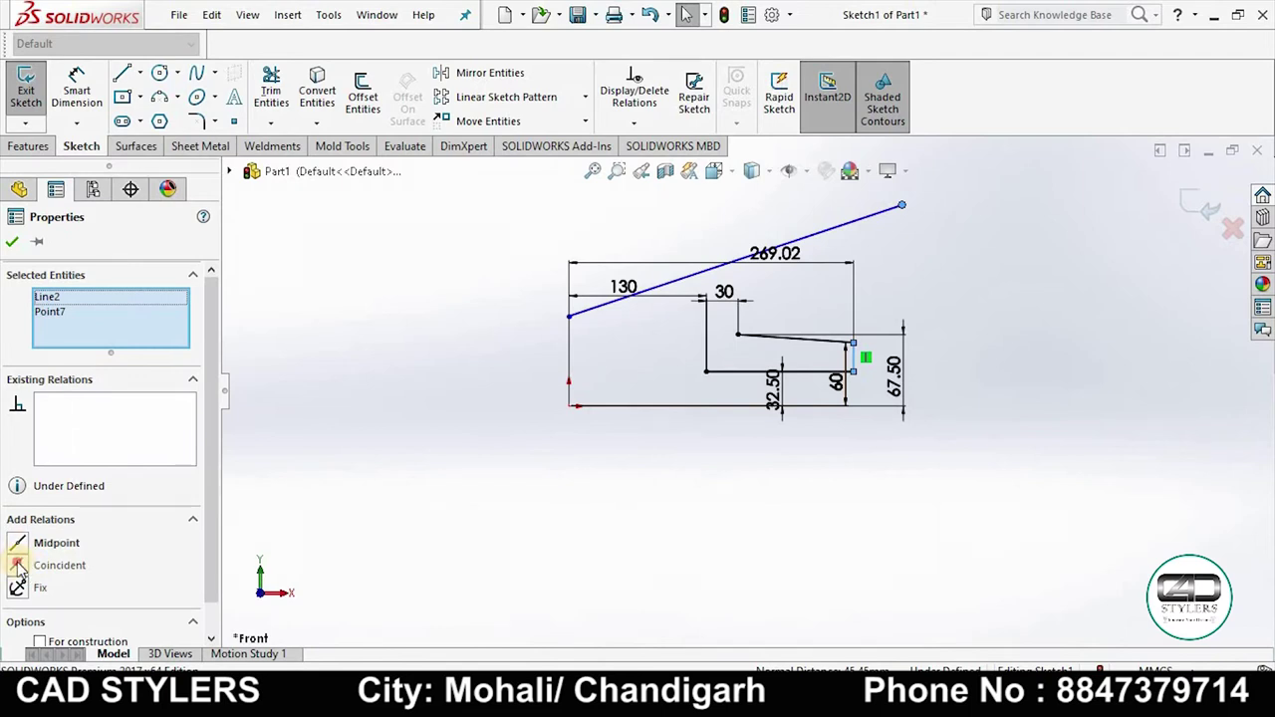
left_click(17, 565)
left_click(14, 243)
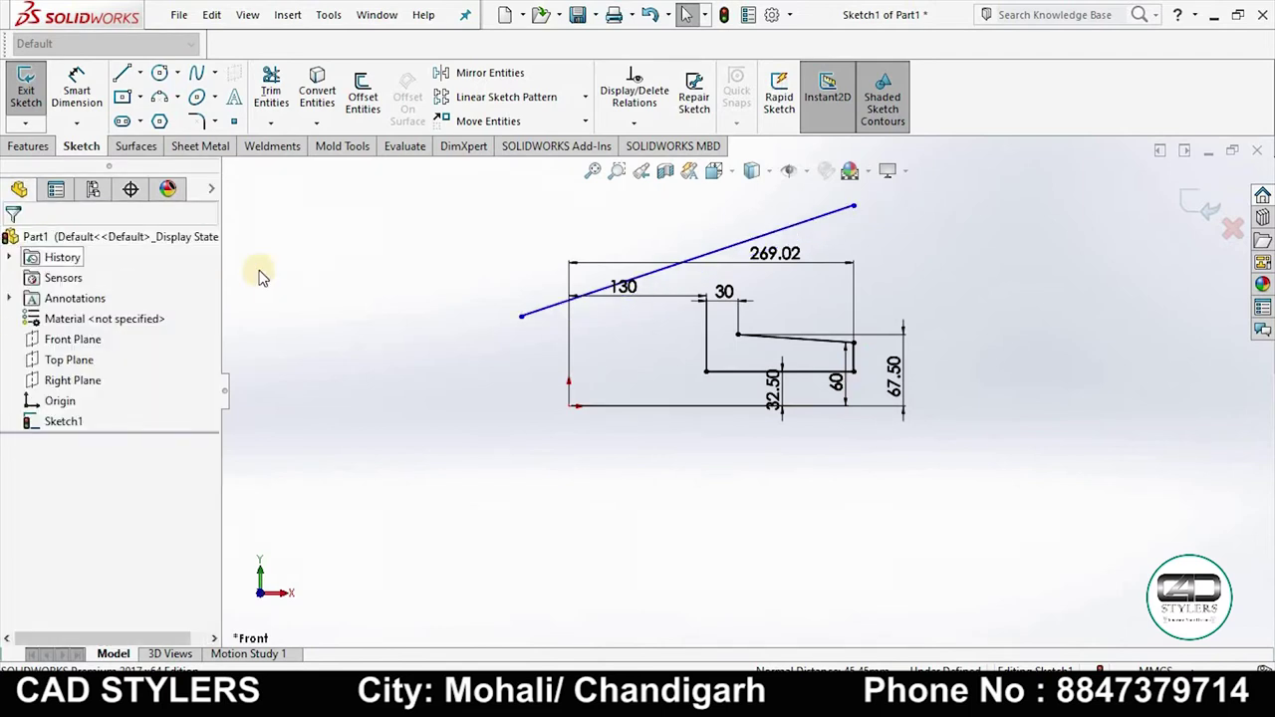
Draw a vertical centerline up from the origin
left_click(139, 74)
left_click(164, 116)
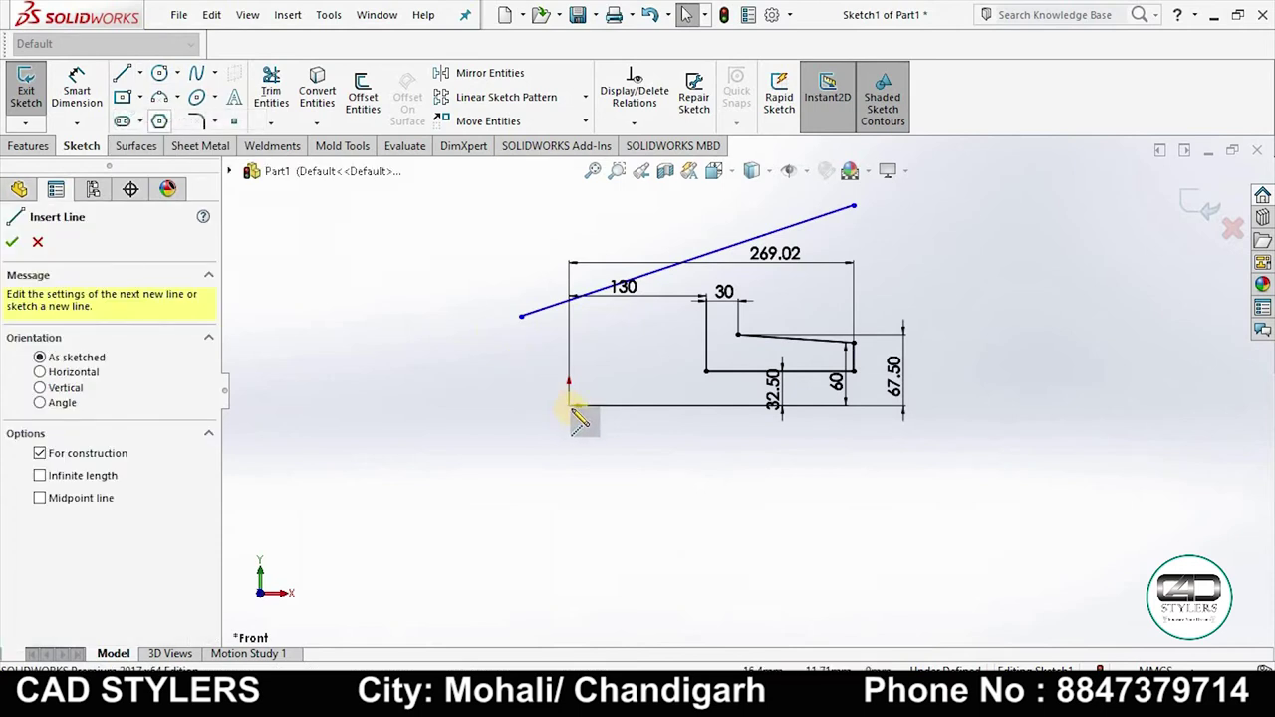
left_click(569, 221)
right_click(584, 228)
left_click(620, 234)
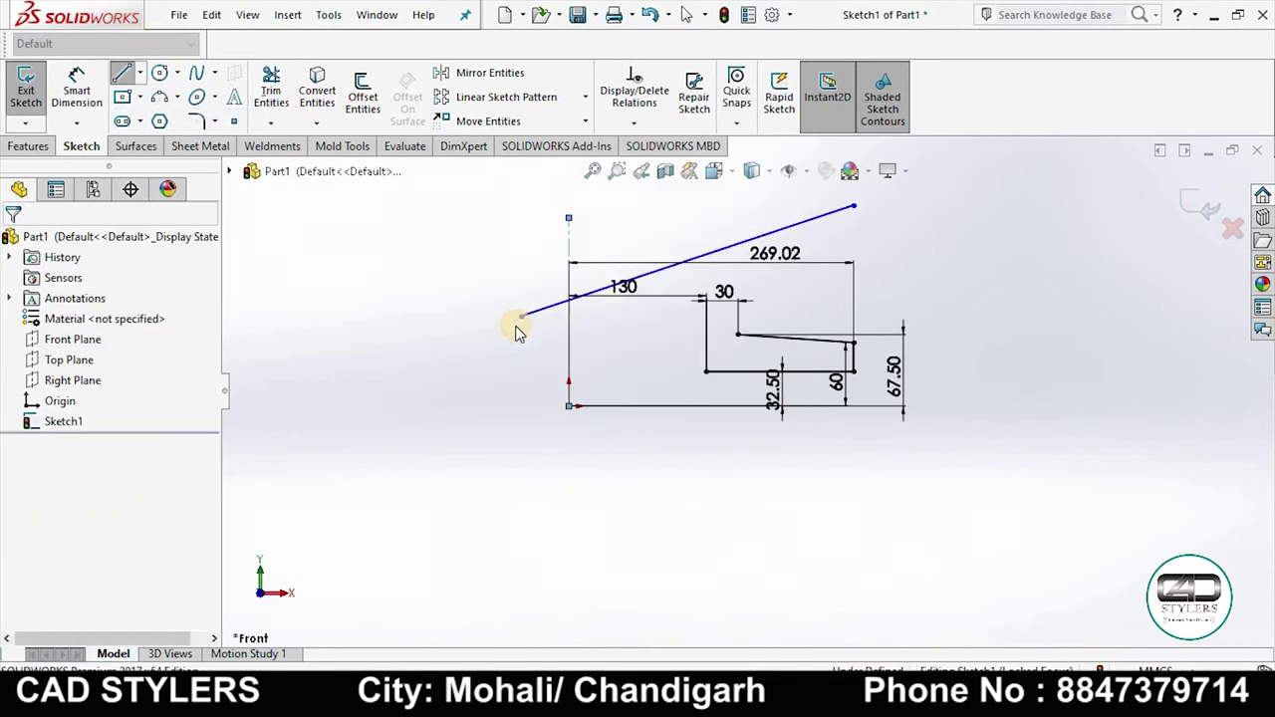
Trim the sloped line where it crosses the centerline
left_click(271, 88)
left_click_drag(533, 279, 550, 380)
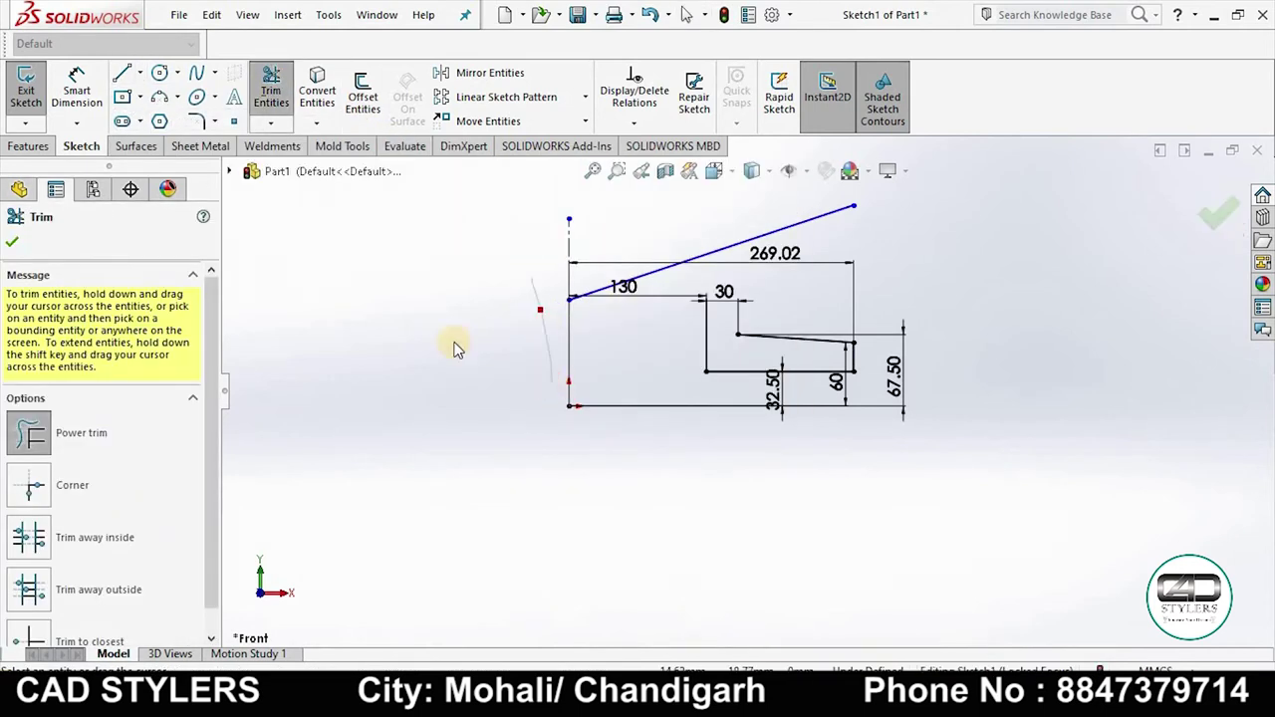
left_click(14, 240)
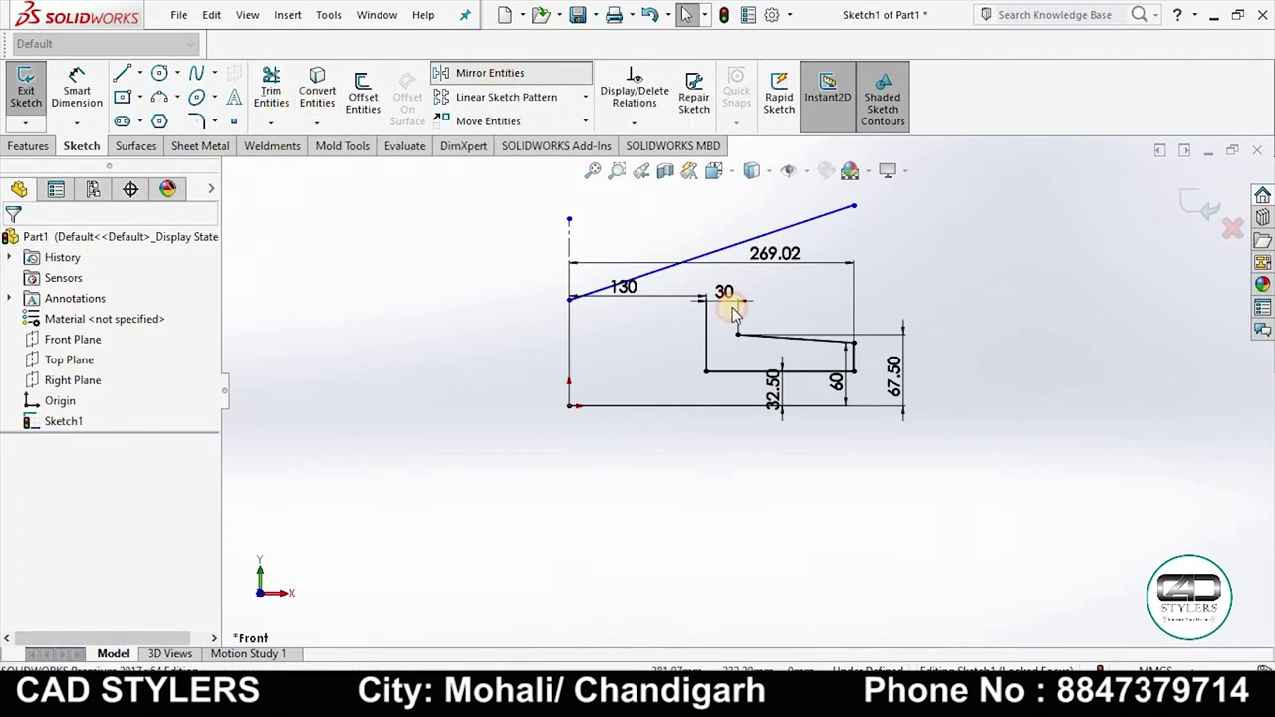
left_click(487, 71)
left_click(874, 593)
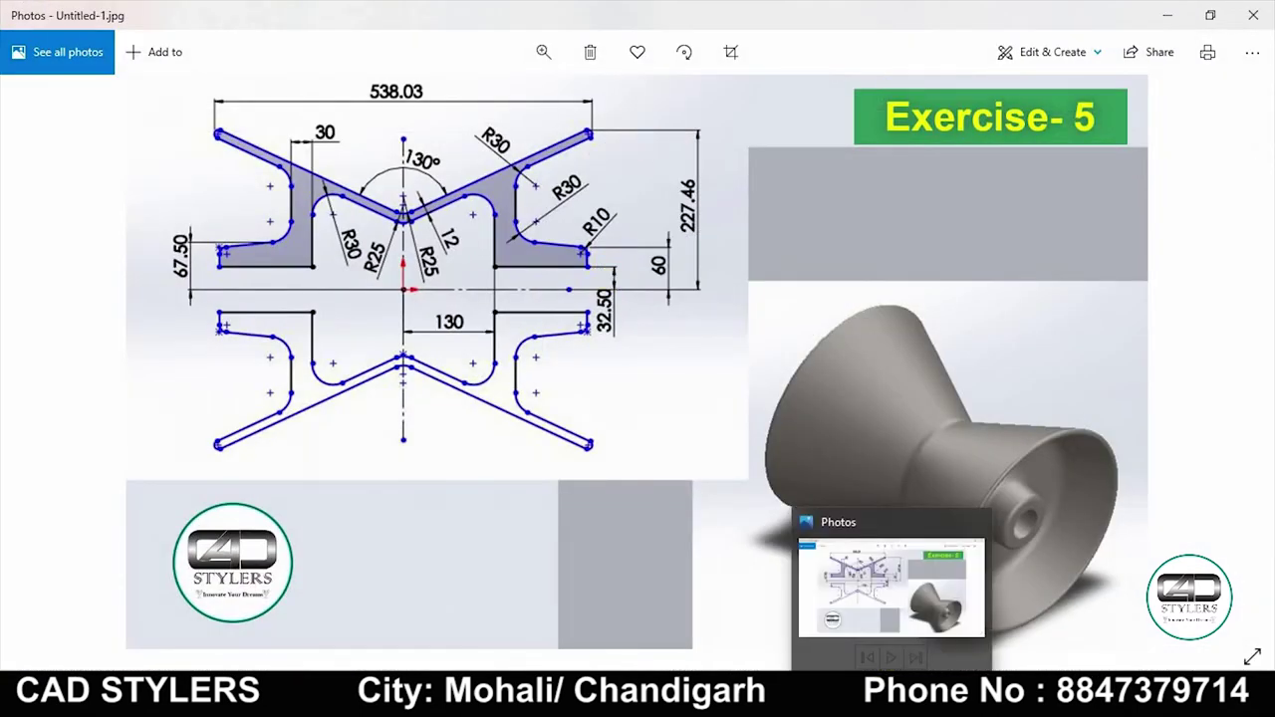
left_click(882, 598)
Dimension the sloped line's top end 227.46 mm high
left_click(37, 243)
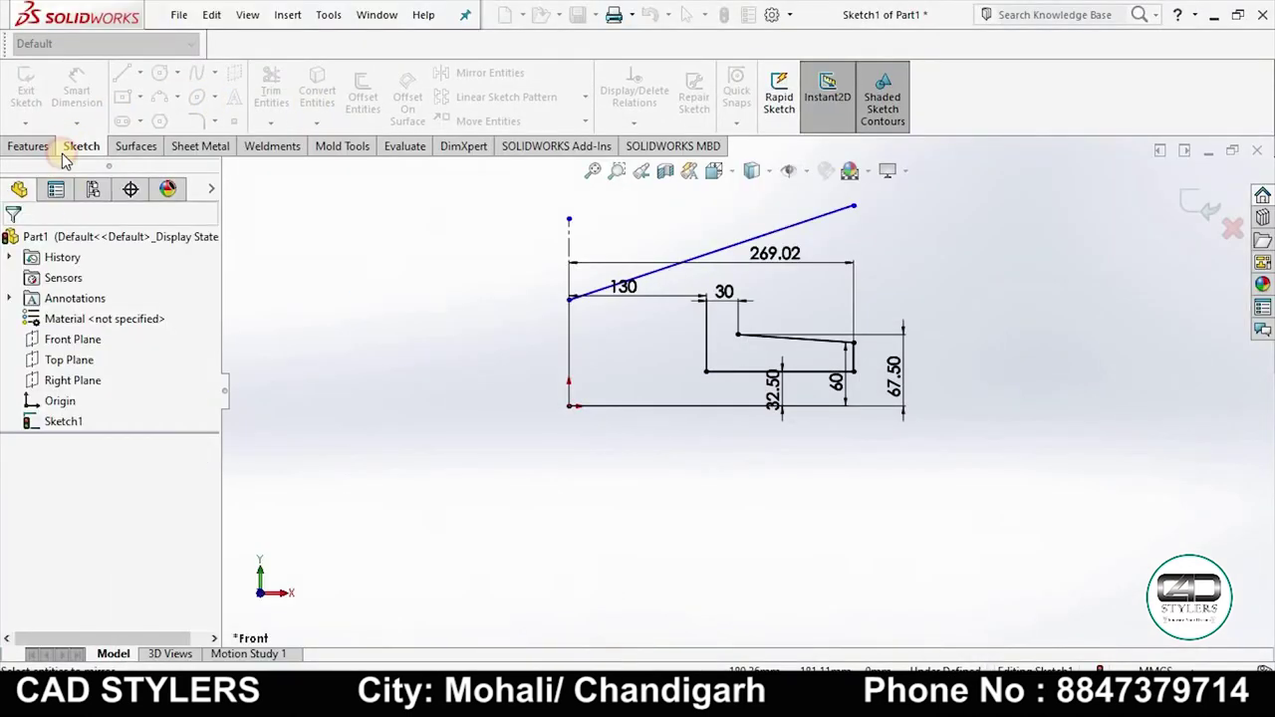
left_click(77, 90)
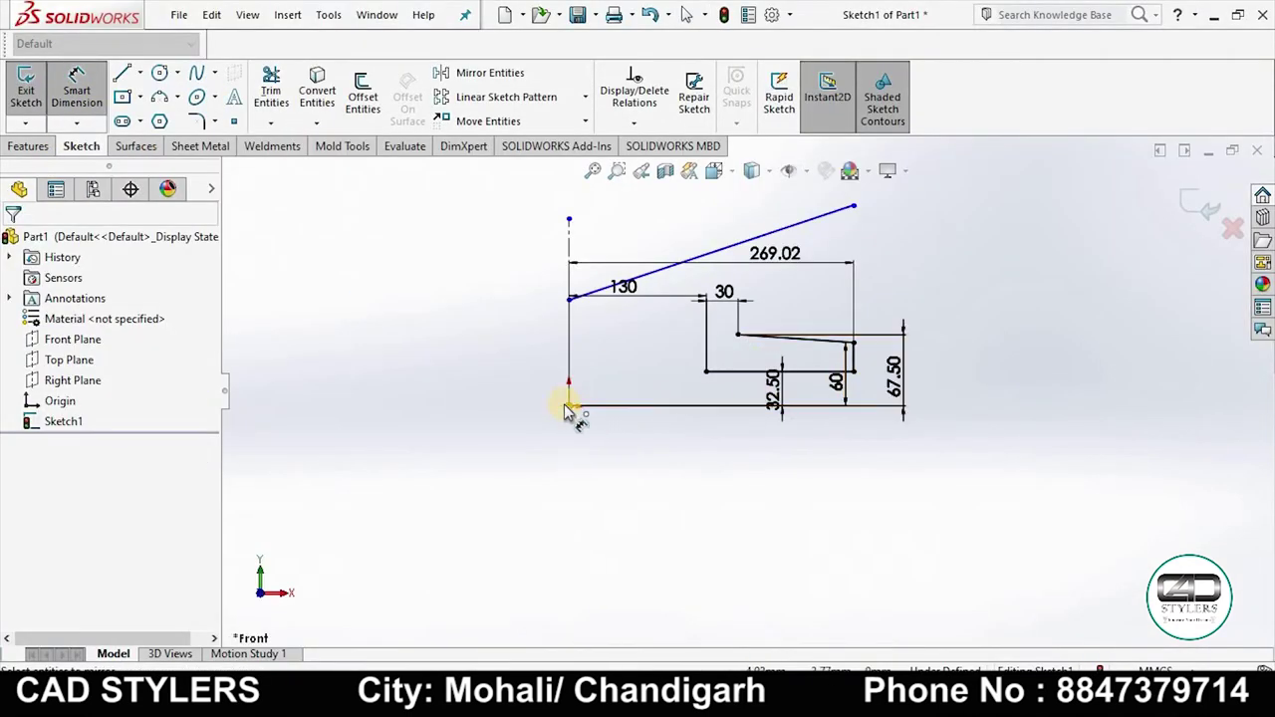
left_click(853, 205)
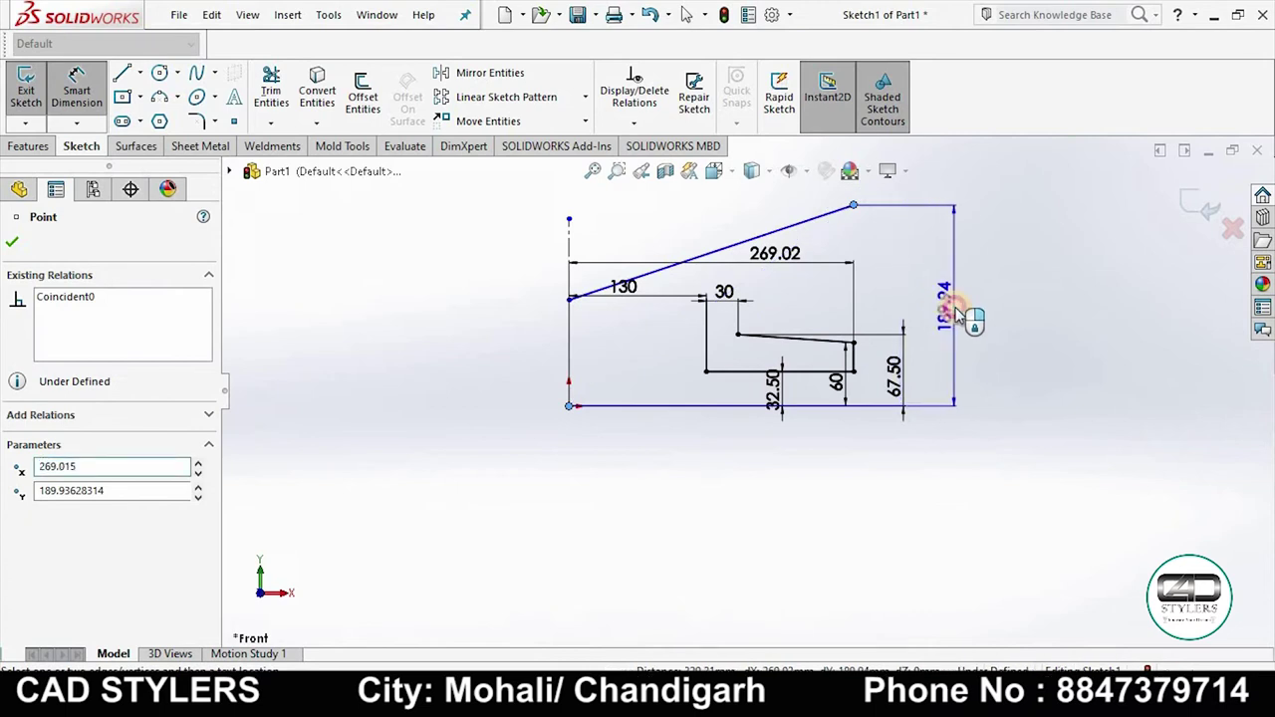
left_click(953, 304)
type("227")
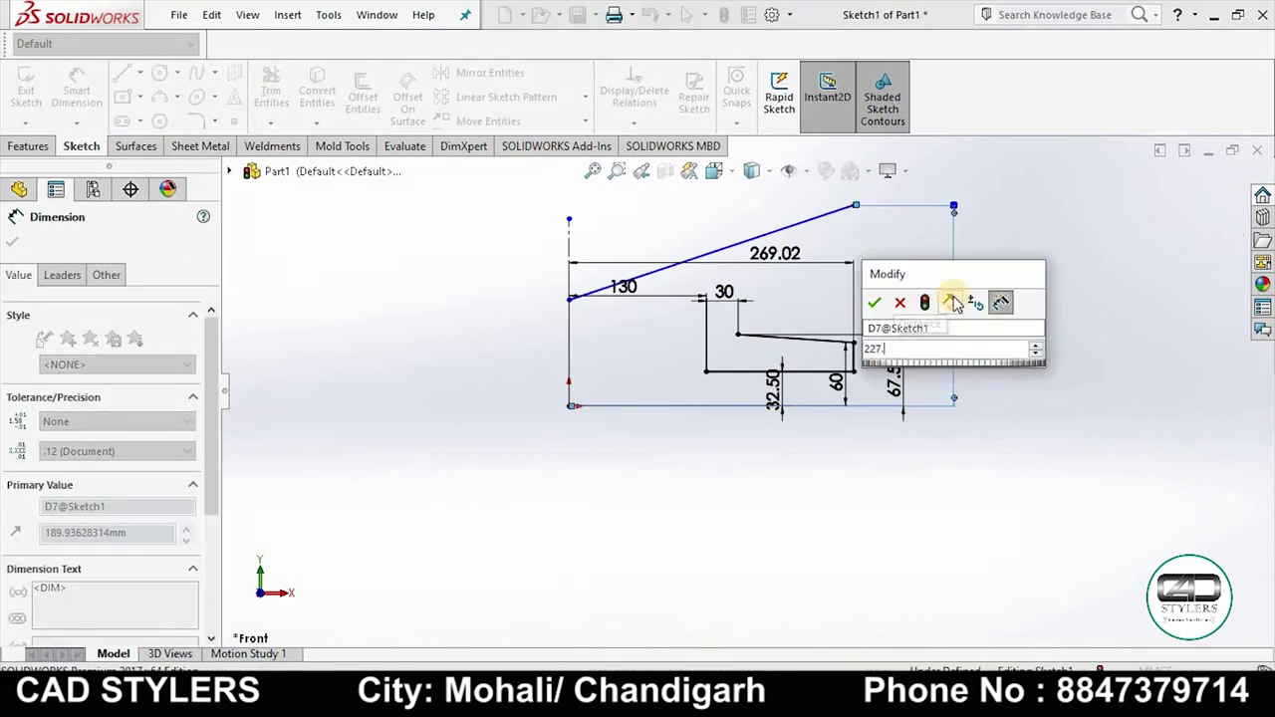
type(".46")
key("Return")
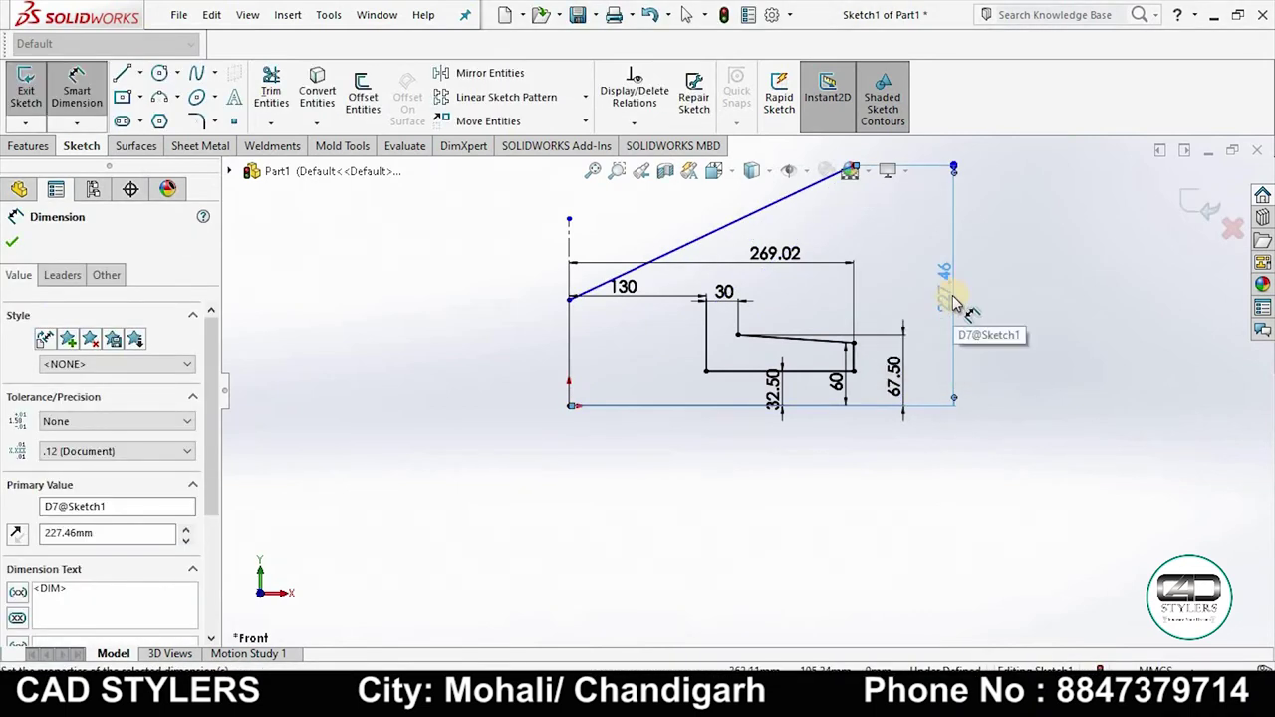
scroll(927, 379, "up", 3)
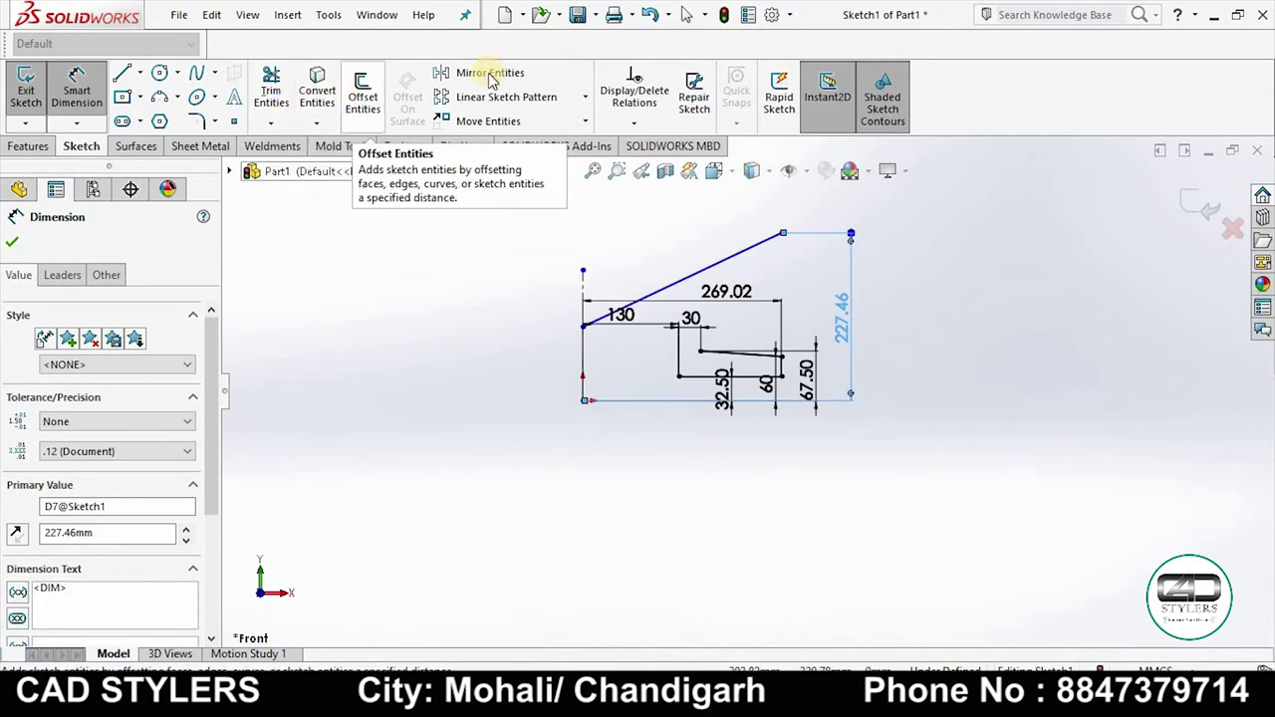
left_click(728, 274)
Mirror the sloped line about the vertical centerline
key("m")
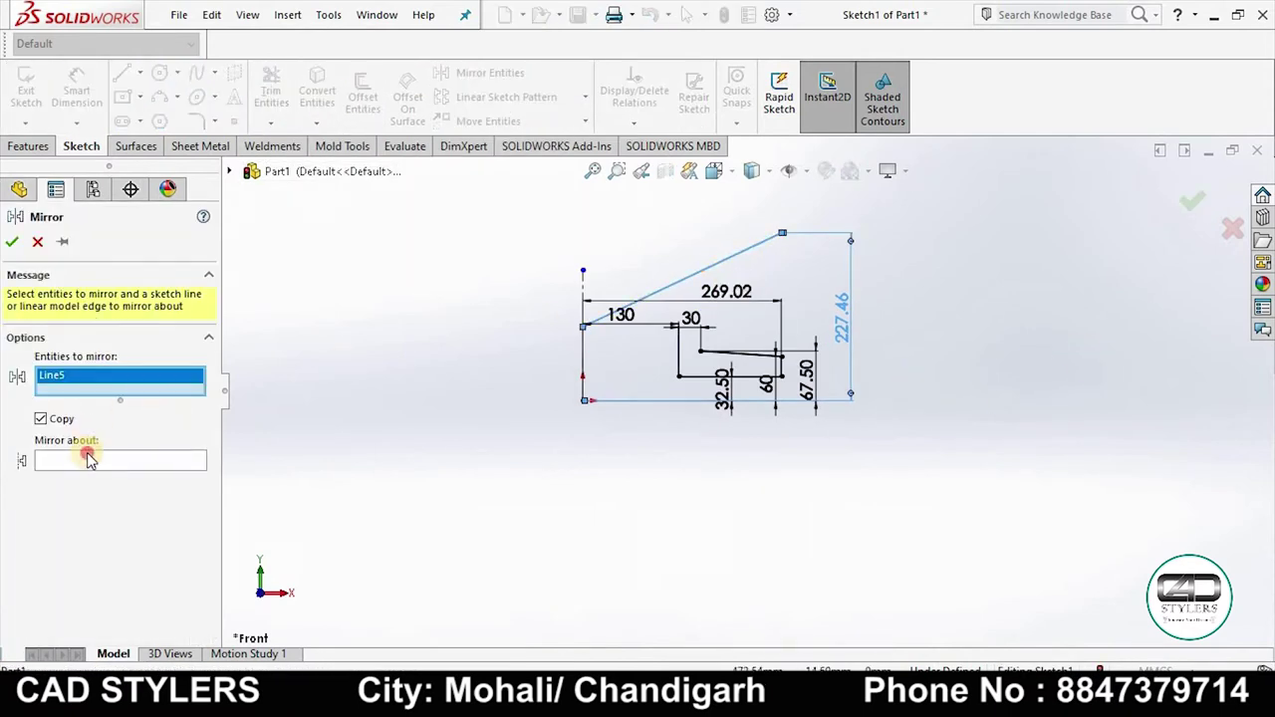
left_click(88, 456)
left_click(580, 358)
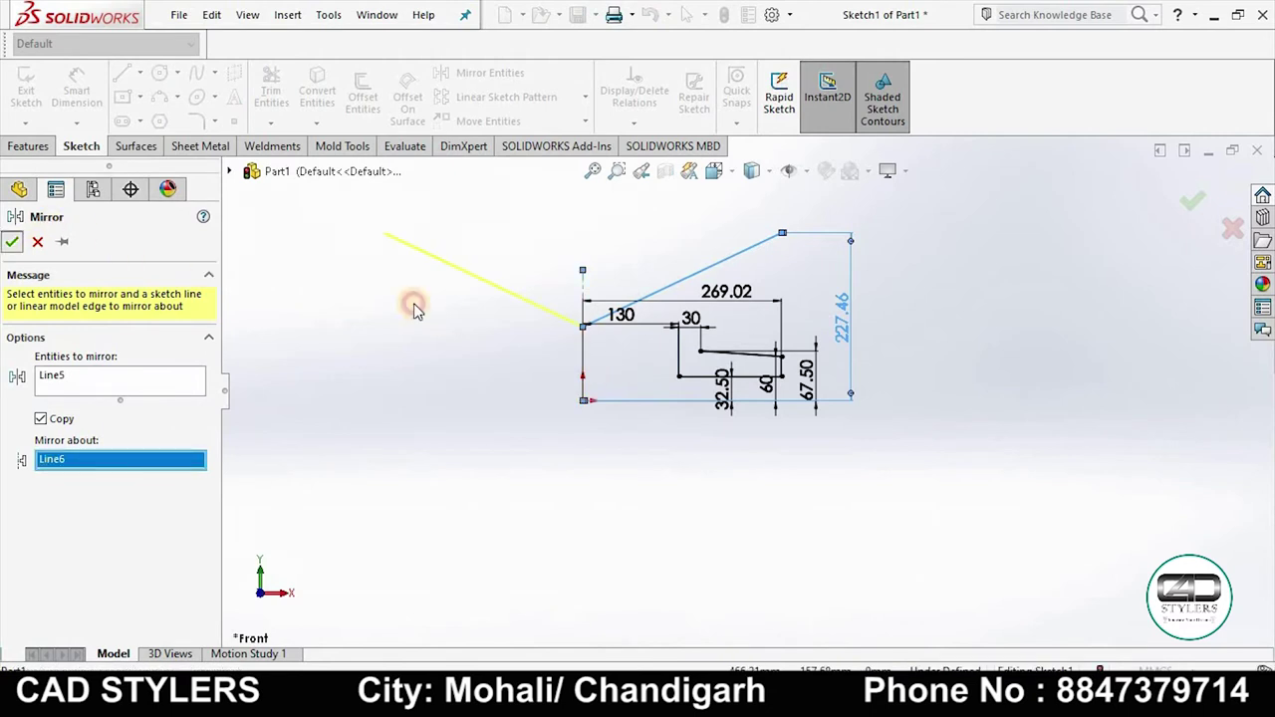
key("alt+Tab")
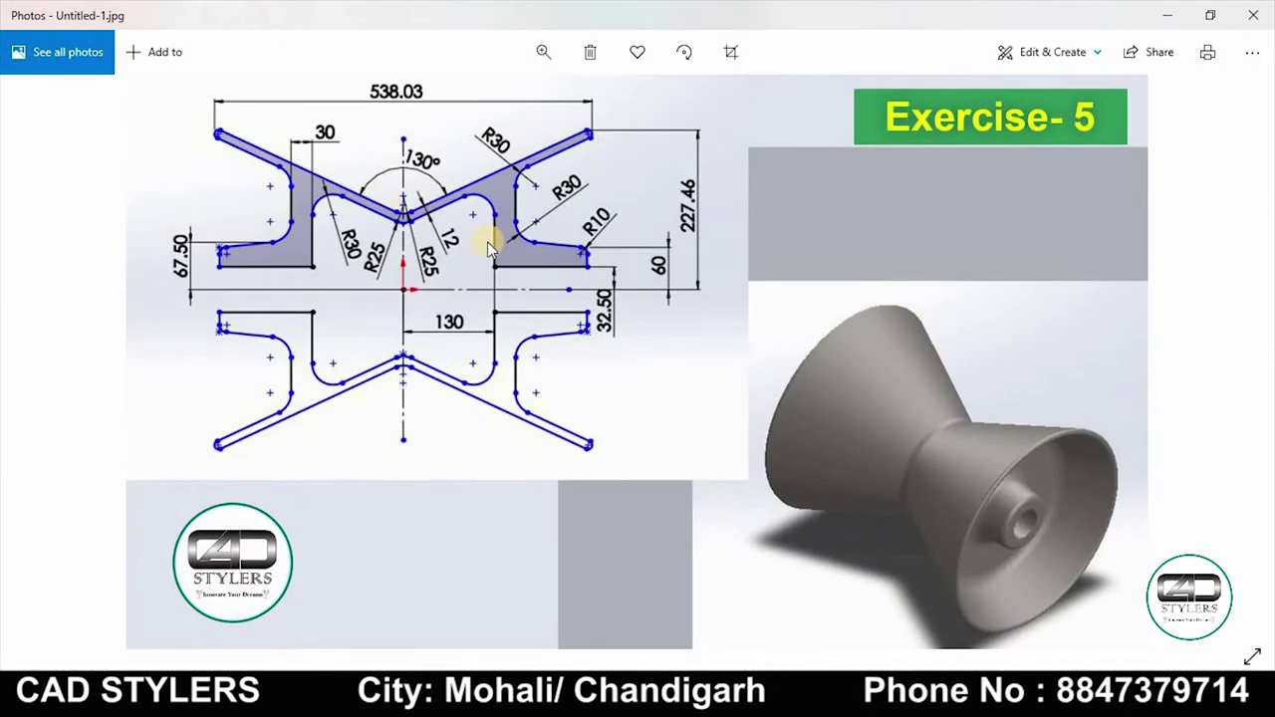
key("alt+Tab")
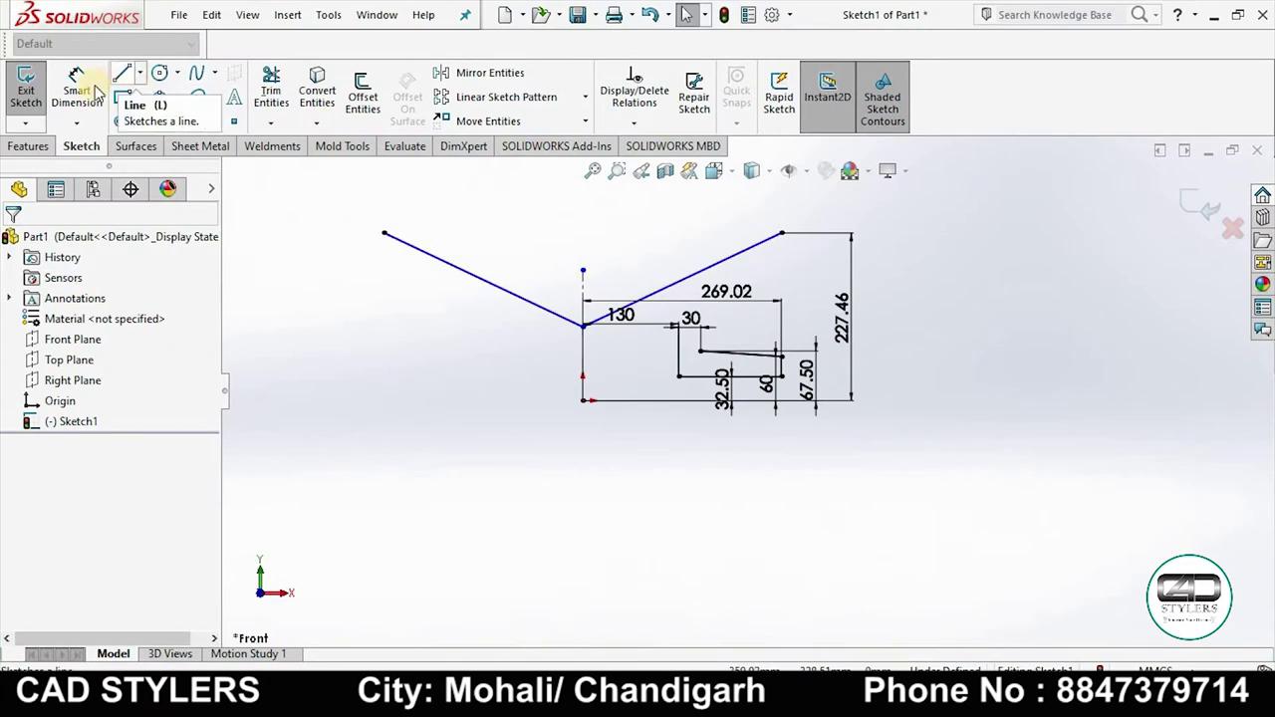
Set a 130° angle between the two sloped lines
left_click(90, 95)
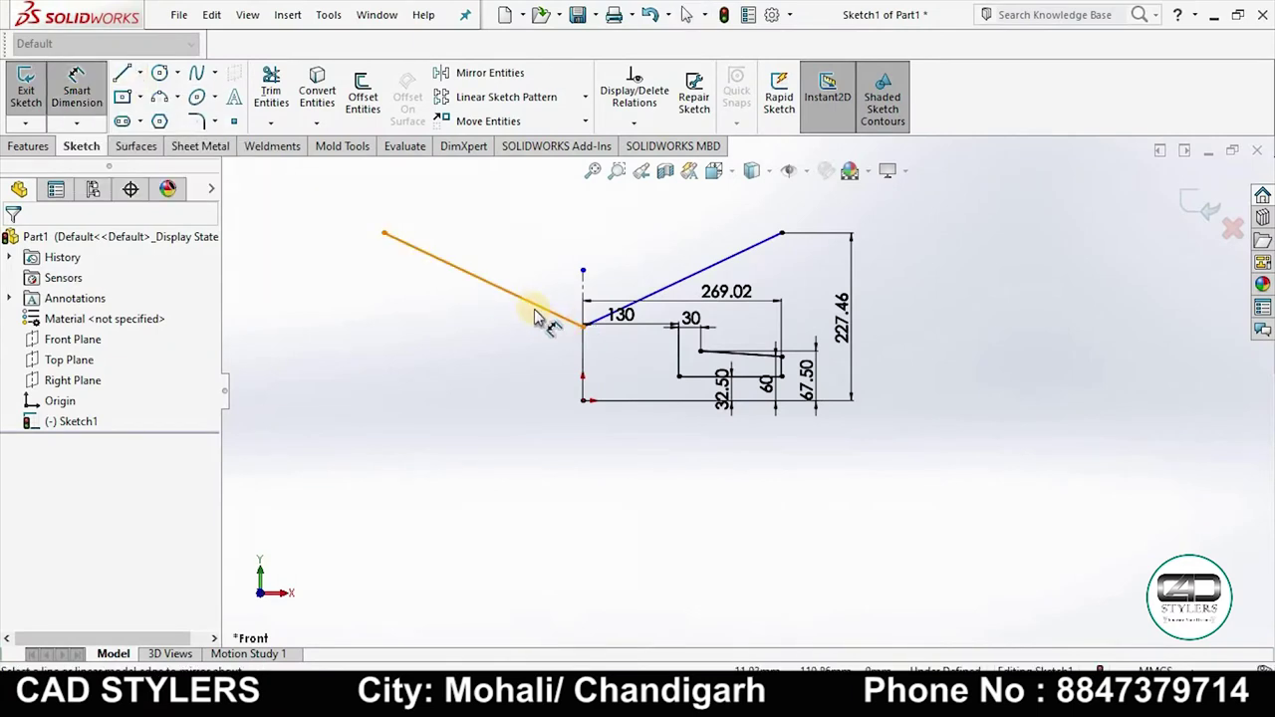
left_click(568, 317)
left_click(660, 286)
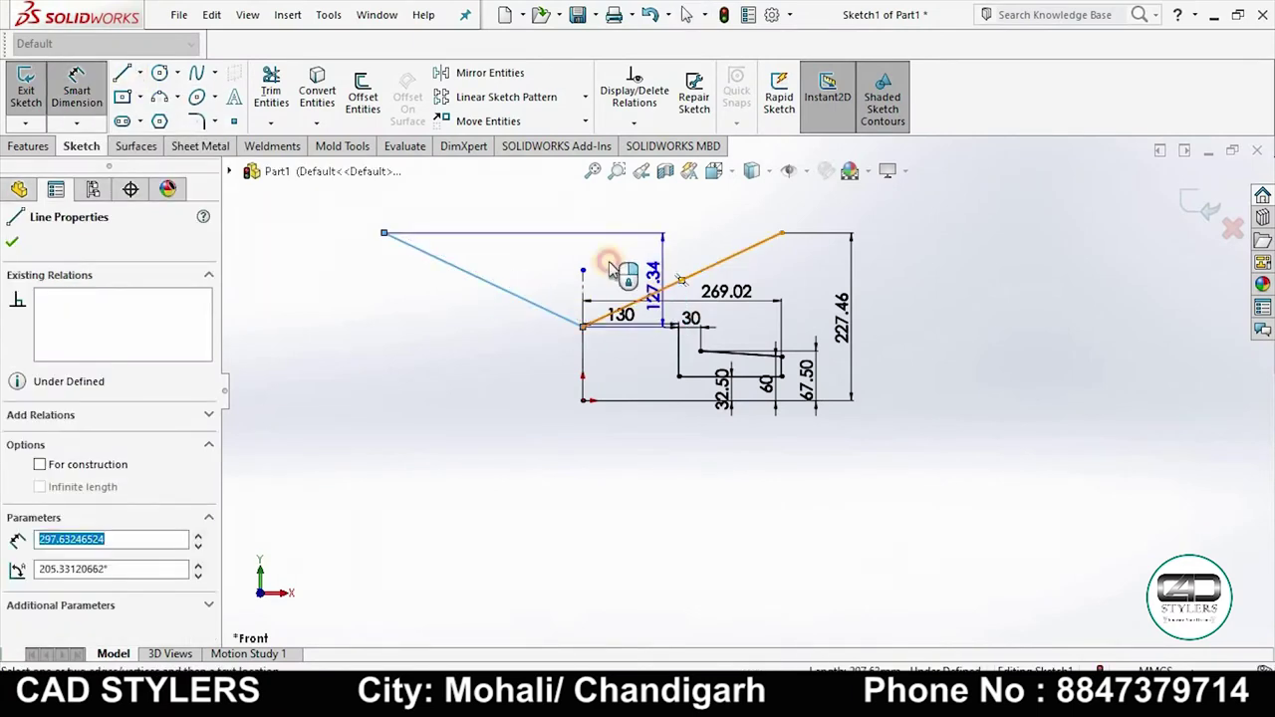
left_click(603, 269)
type("130")
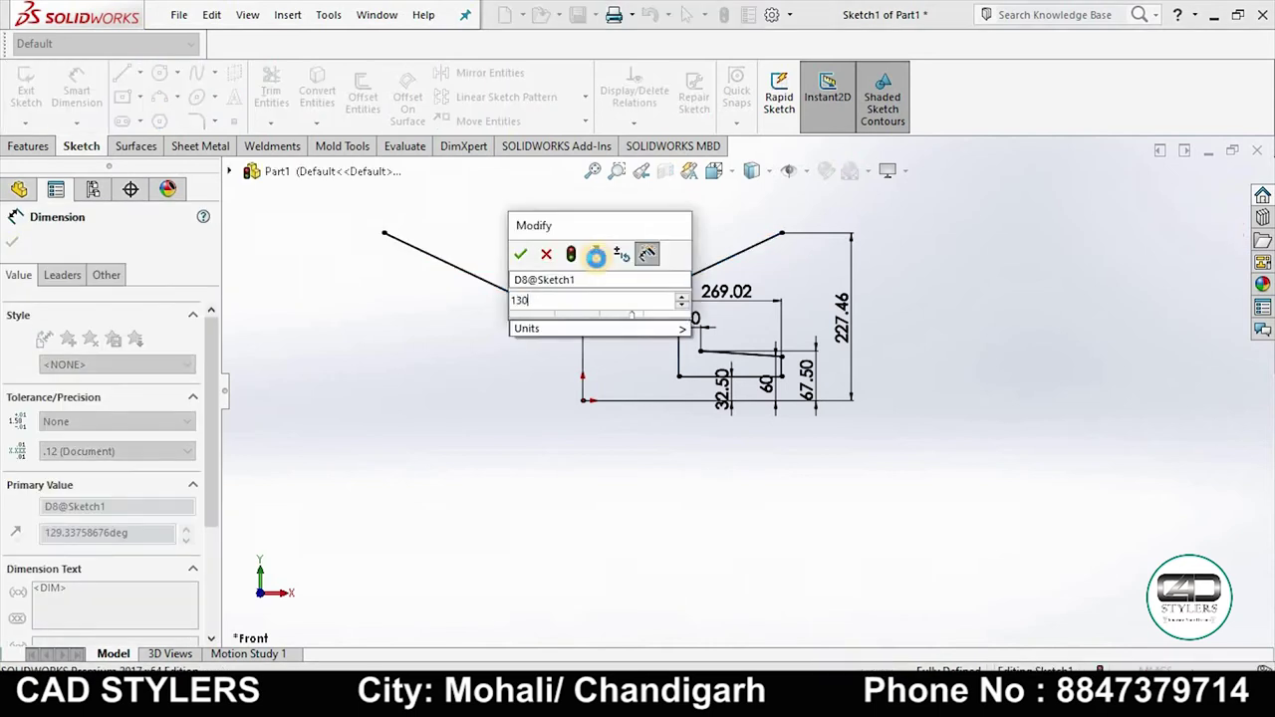
key("Return")
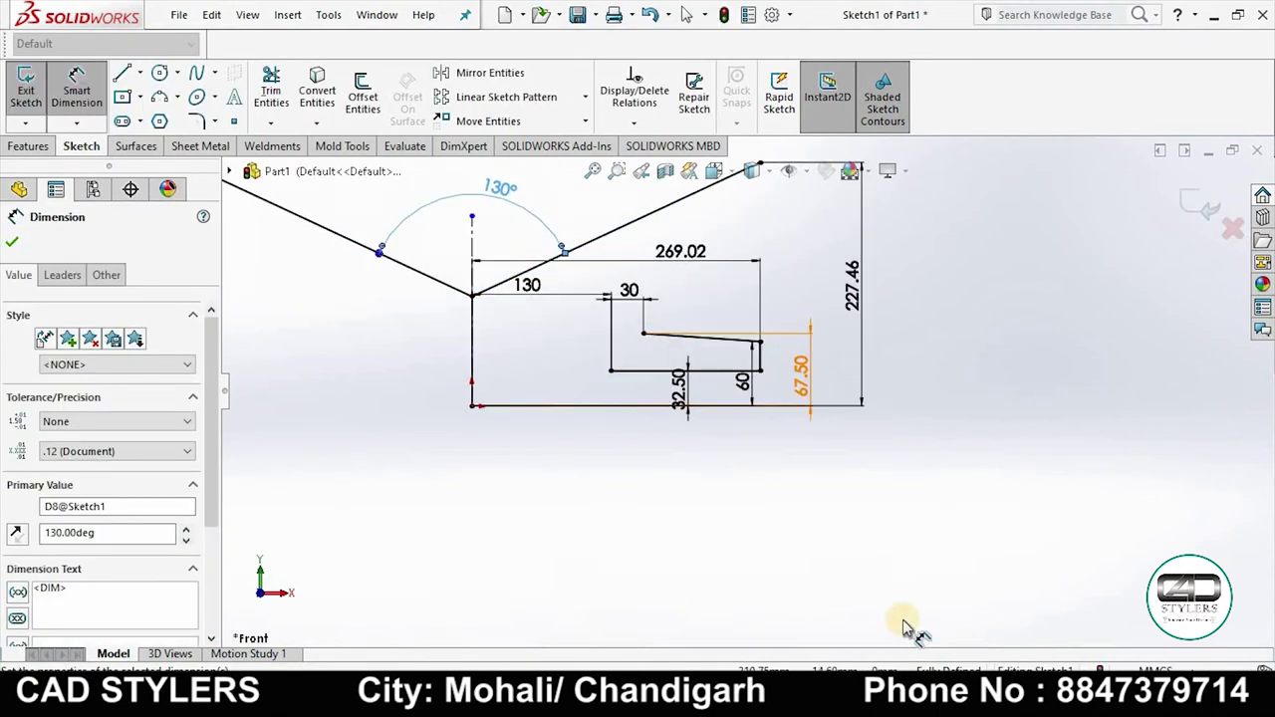
left_click(895, 587)
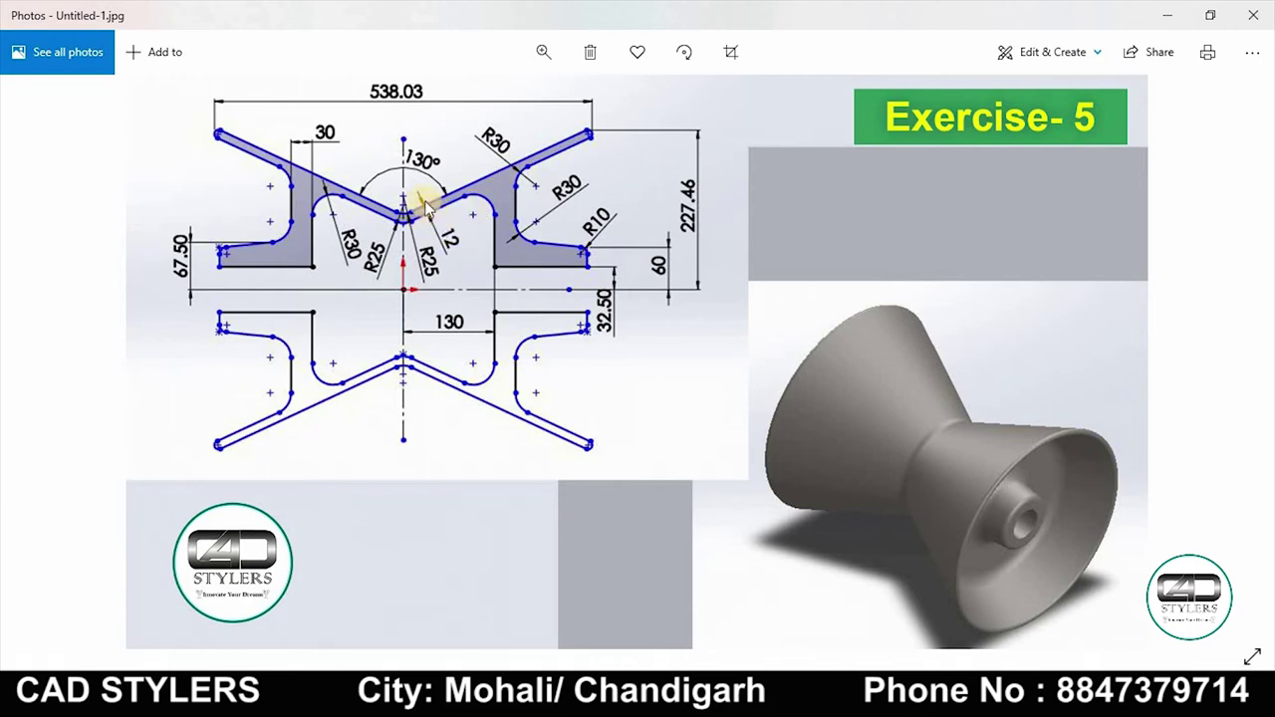
Offset the V-shaped line chain 12 mm to the flipped side and fit the view
left_click(892, 598)
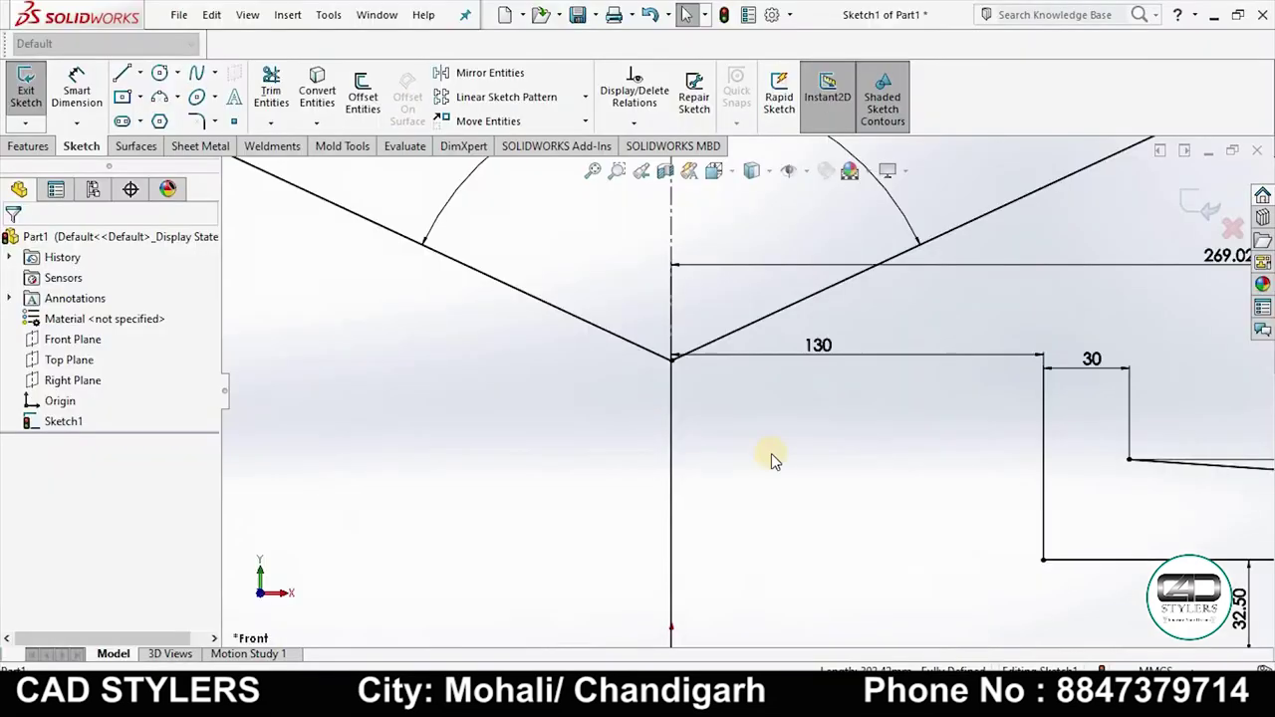
left_click(367, 104)
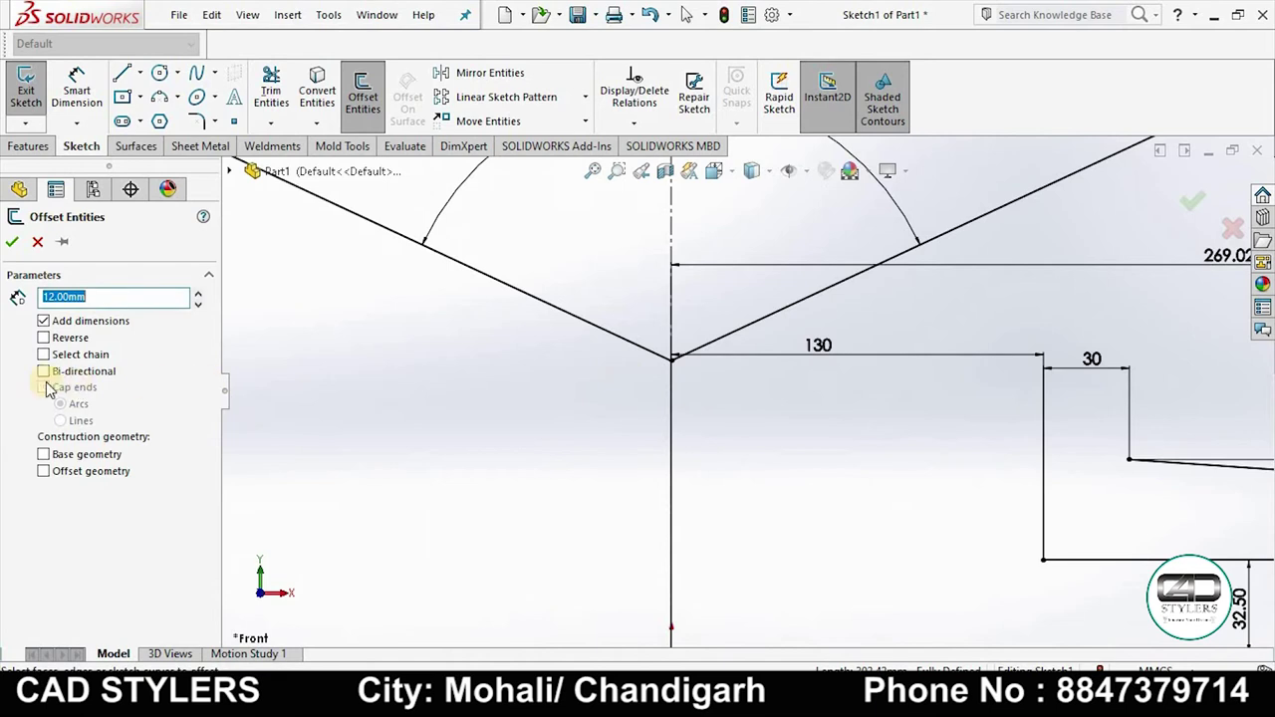
left_click(745, 337)
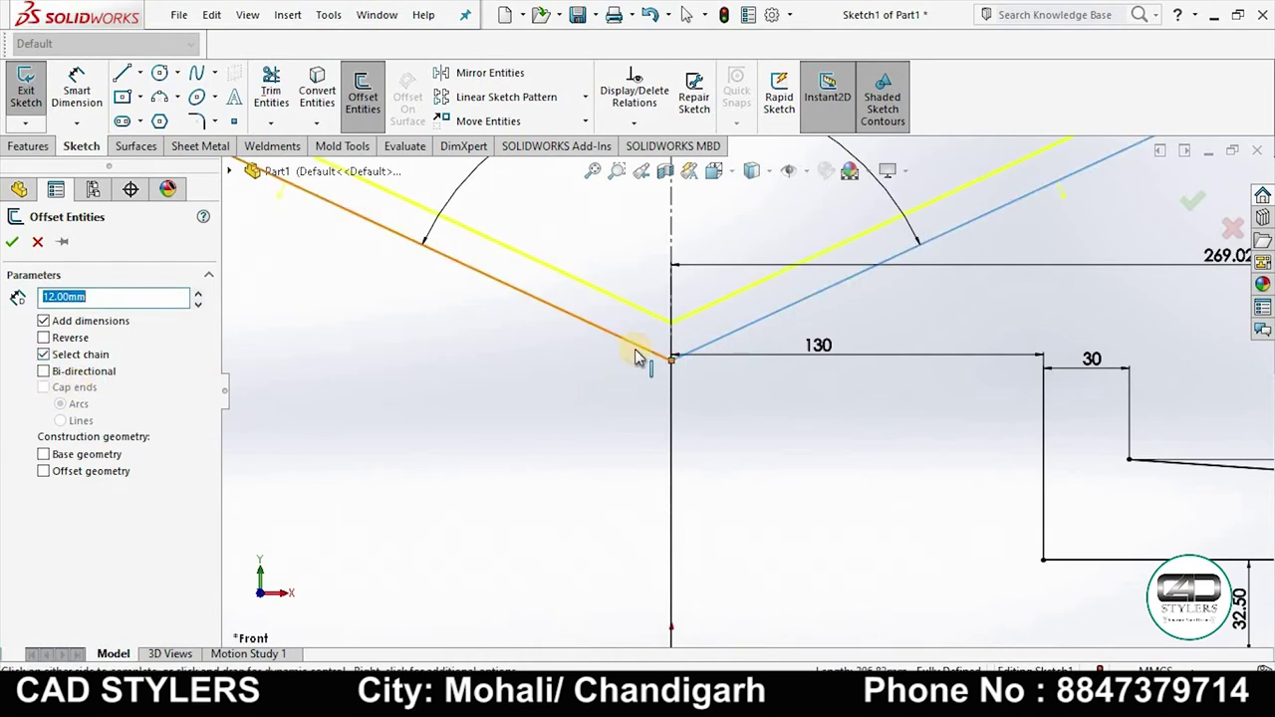
left_click(44, 339)
left_click(15, 242)
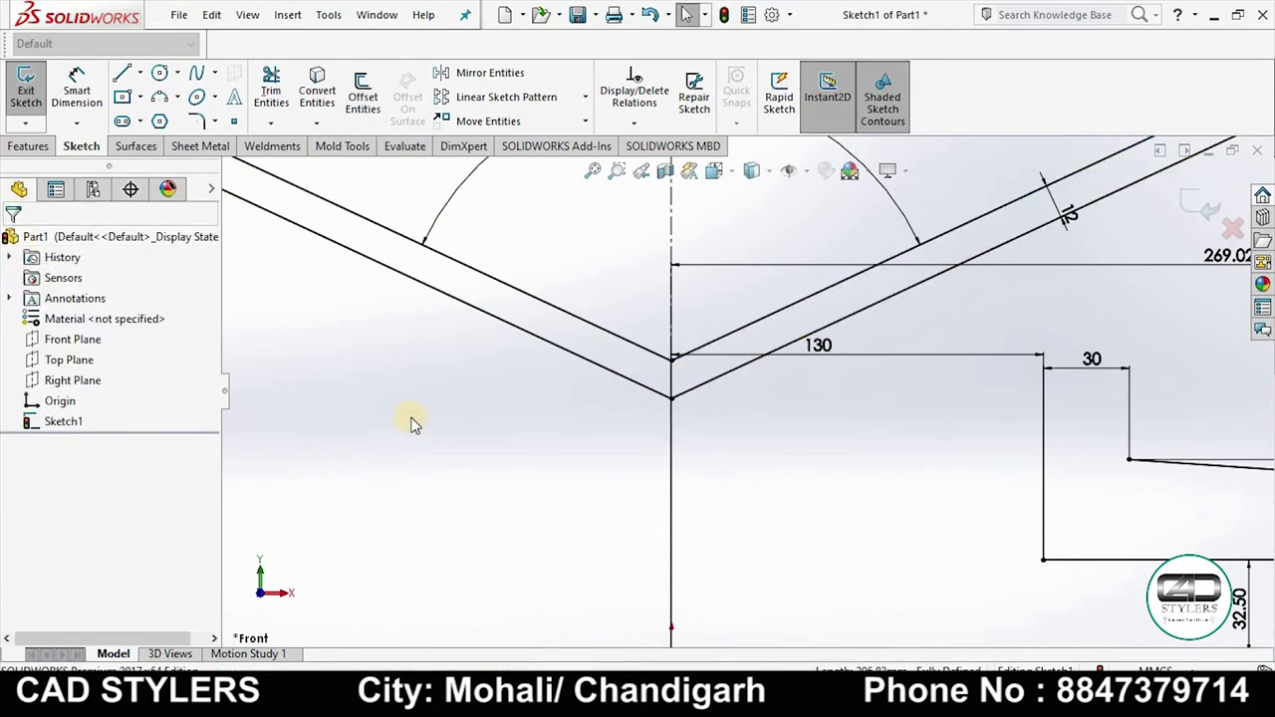
key("f")
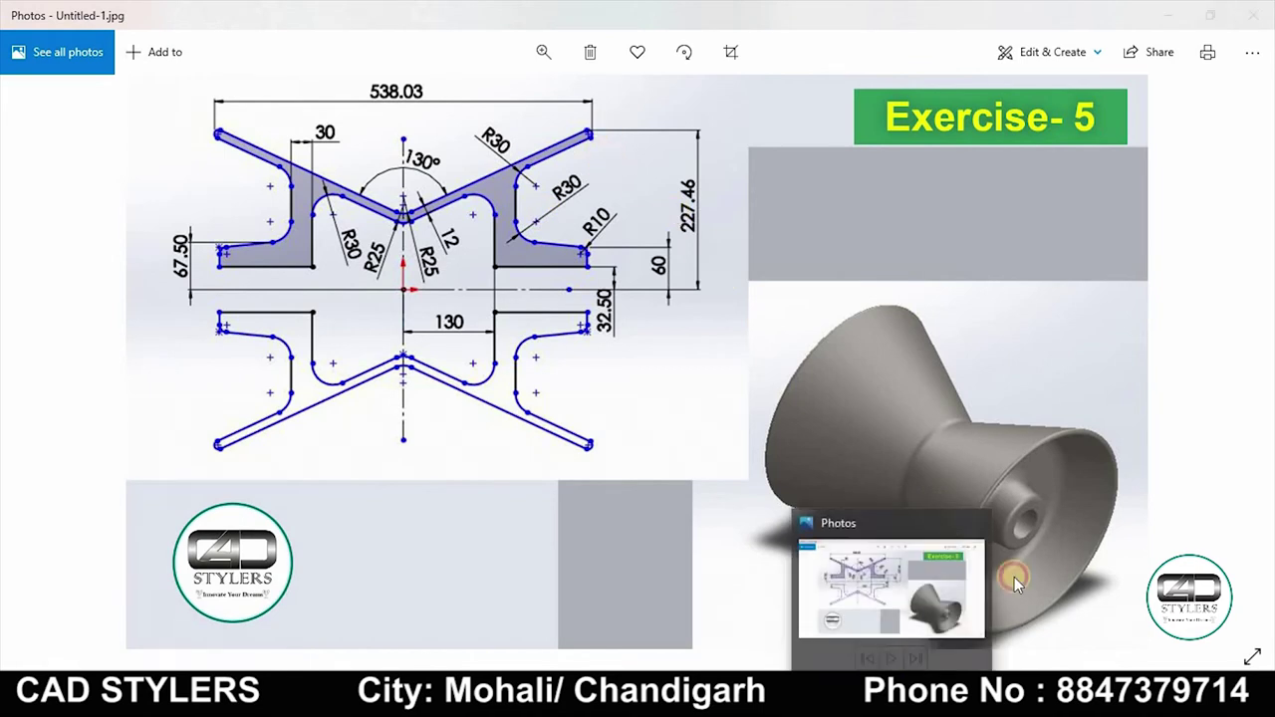
Draw a short line joining the two parallel lines at the arm's upper-right end
left_click(907, 697)
scroll(1115, 232, "down", 2)
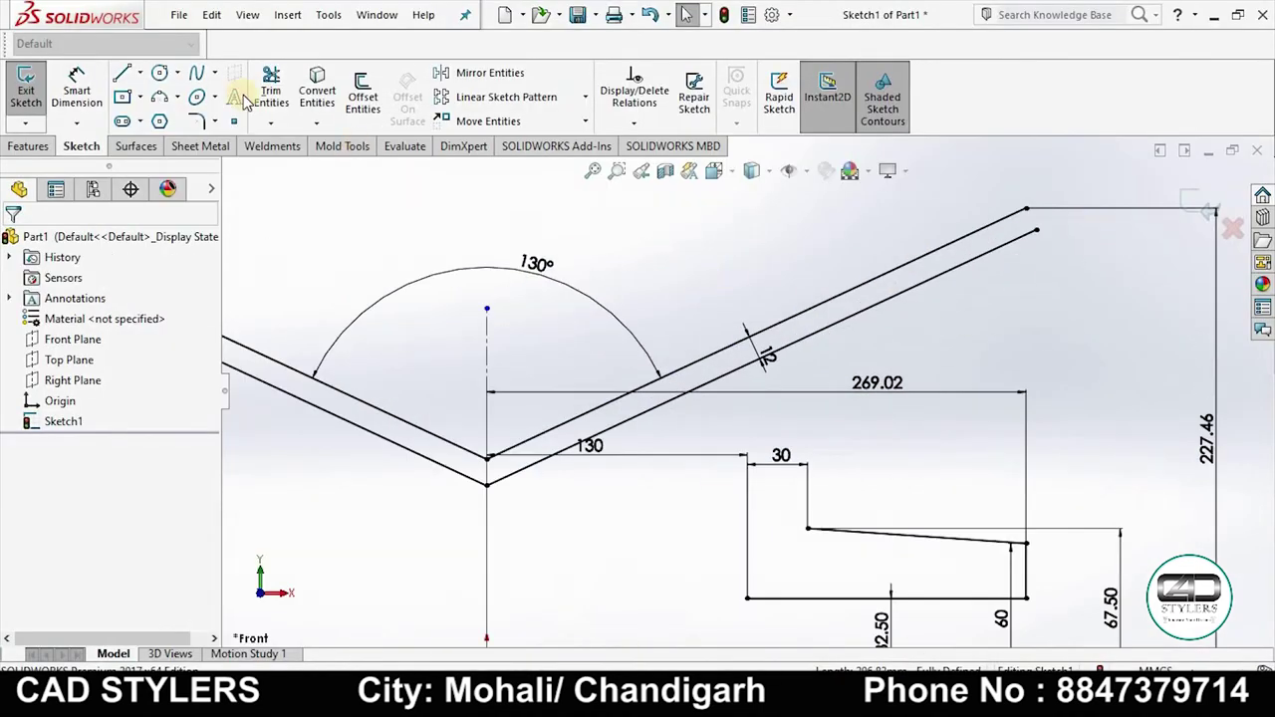
left_click(122, 72)
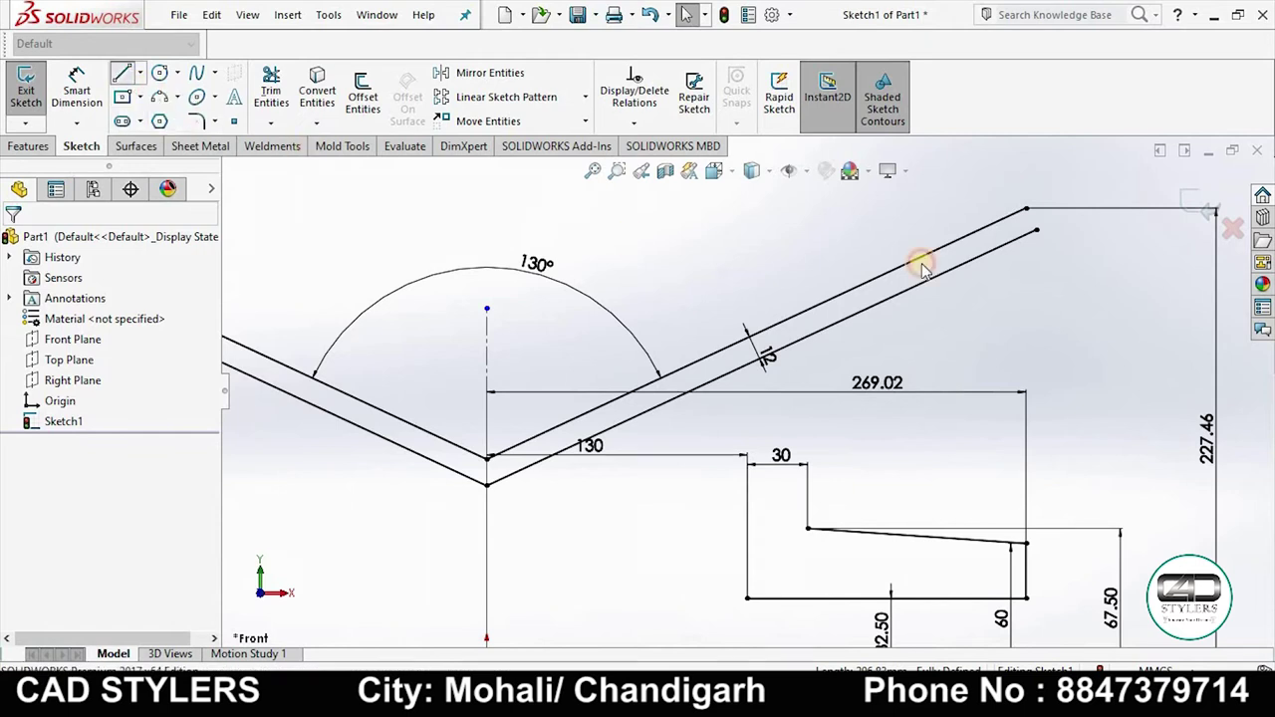
left_click_drag(1026, 208, 1036, 230)
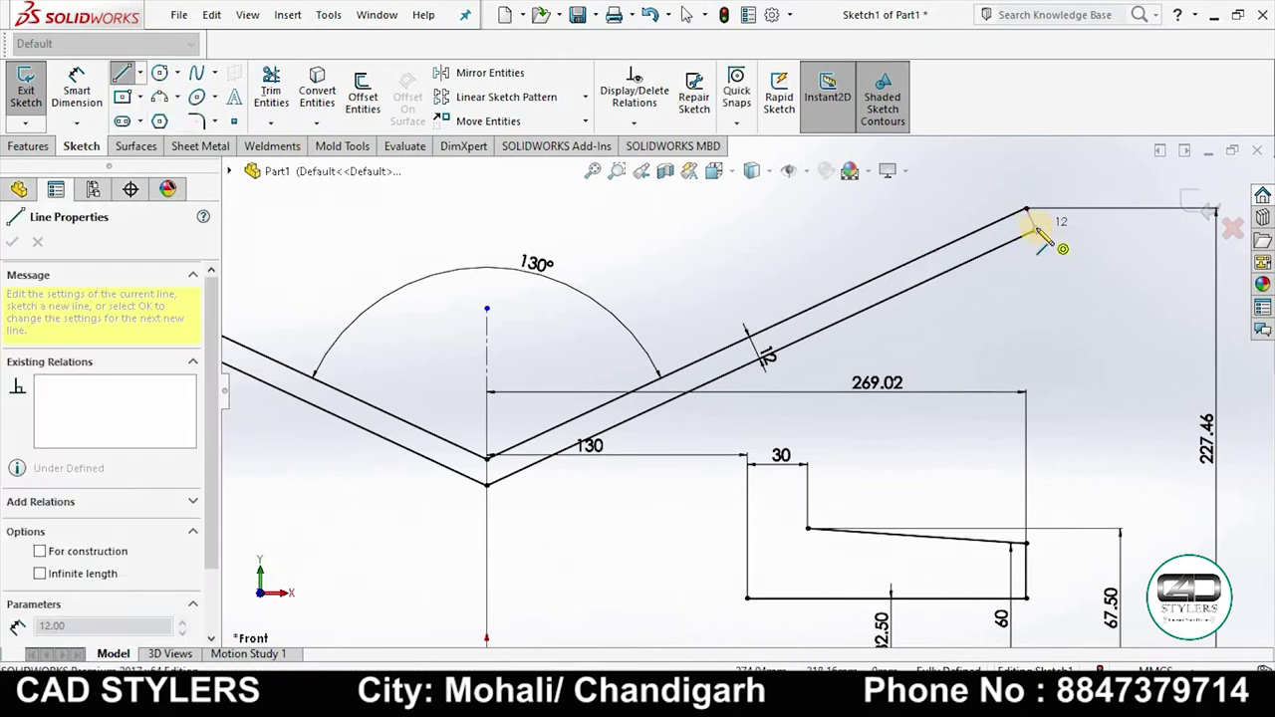
right_click(1076, 236)
key("Escape")
key("Escape")
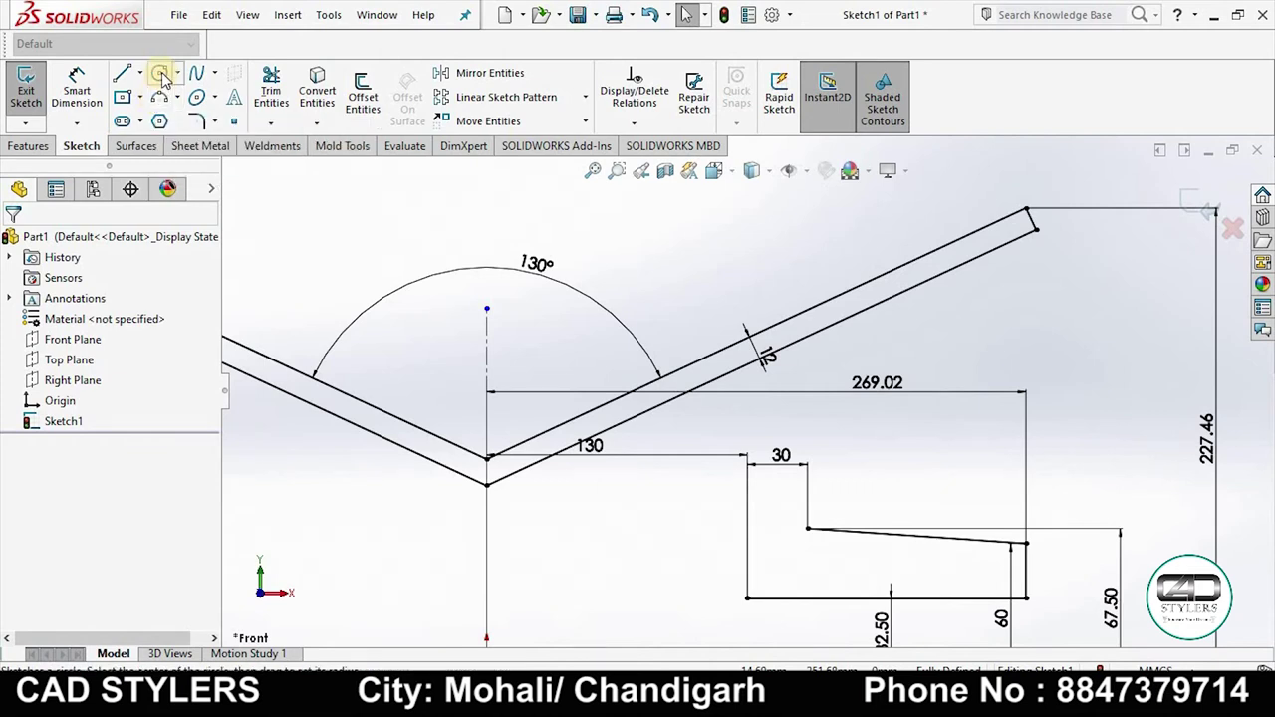
Draw a 12 mm perimeter circle tangent to the right arm's upper, end and lower lines
left_click(160, 73)
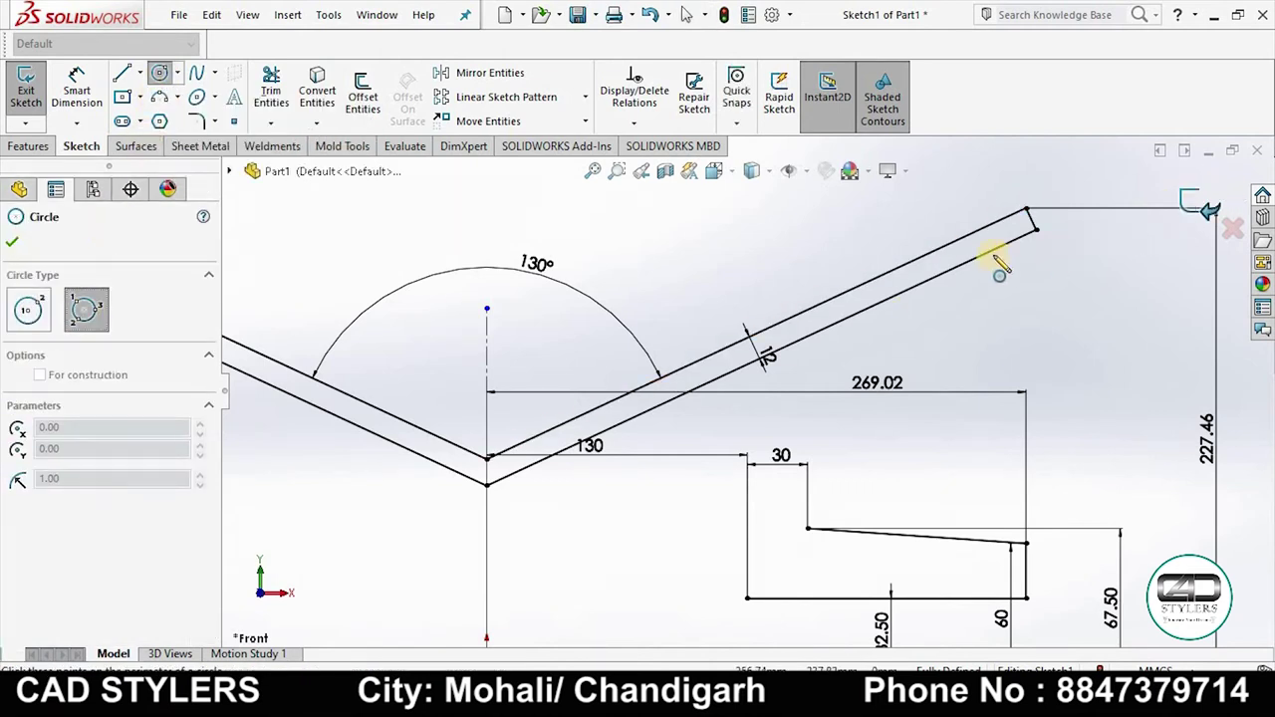
scroll(1000, 264, "down", 5)
left_click(543, 301)
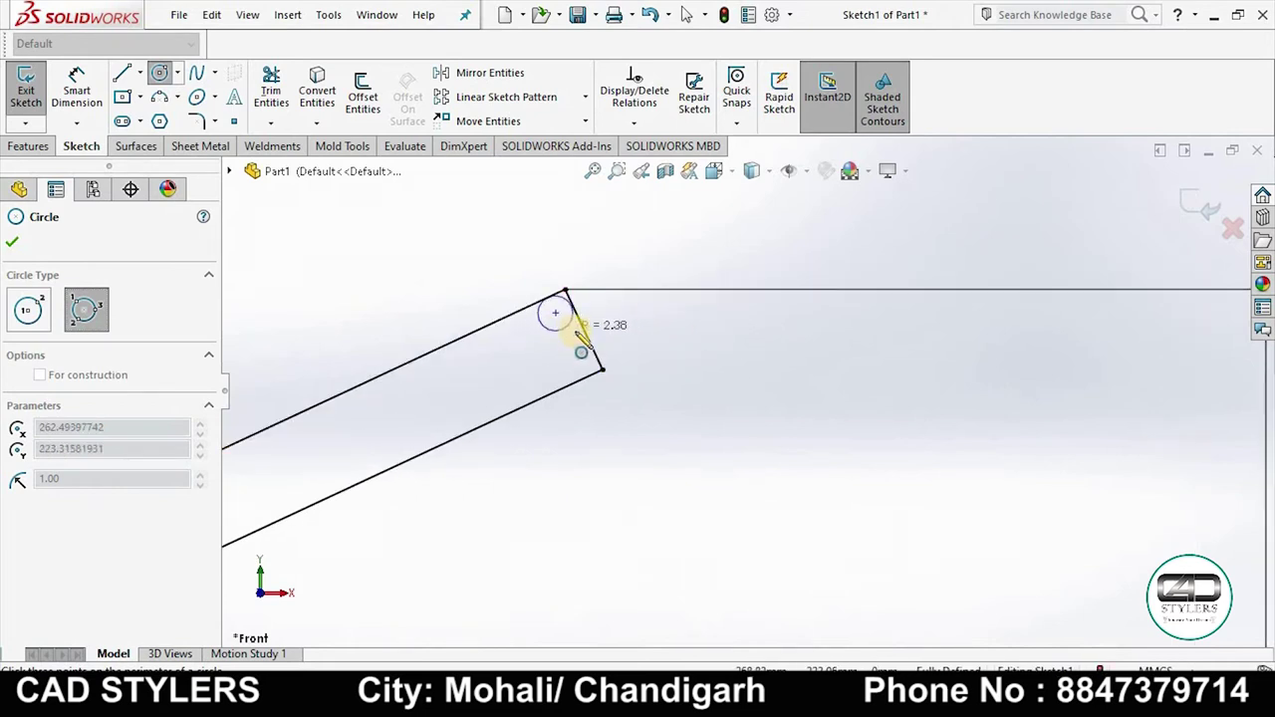
left_click(589, 339)
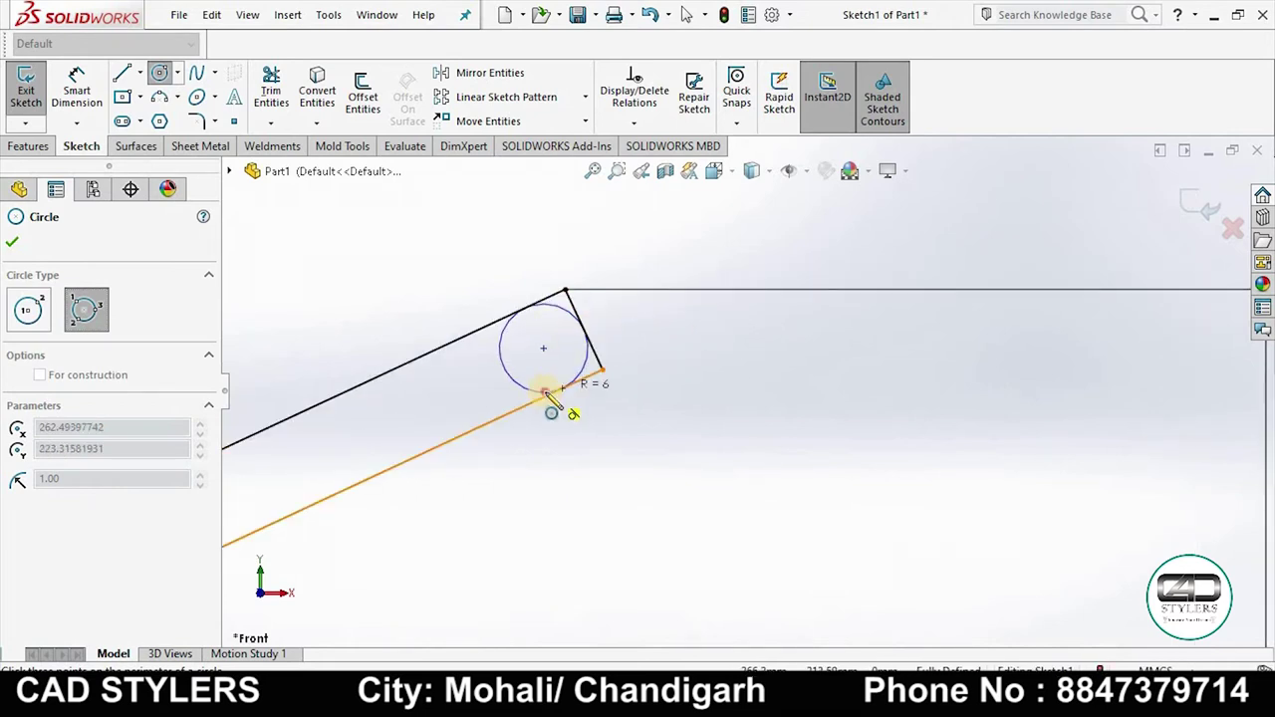
left_click(547, 395)
right_click(597, 399)
left_click(585, 404)
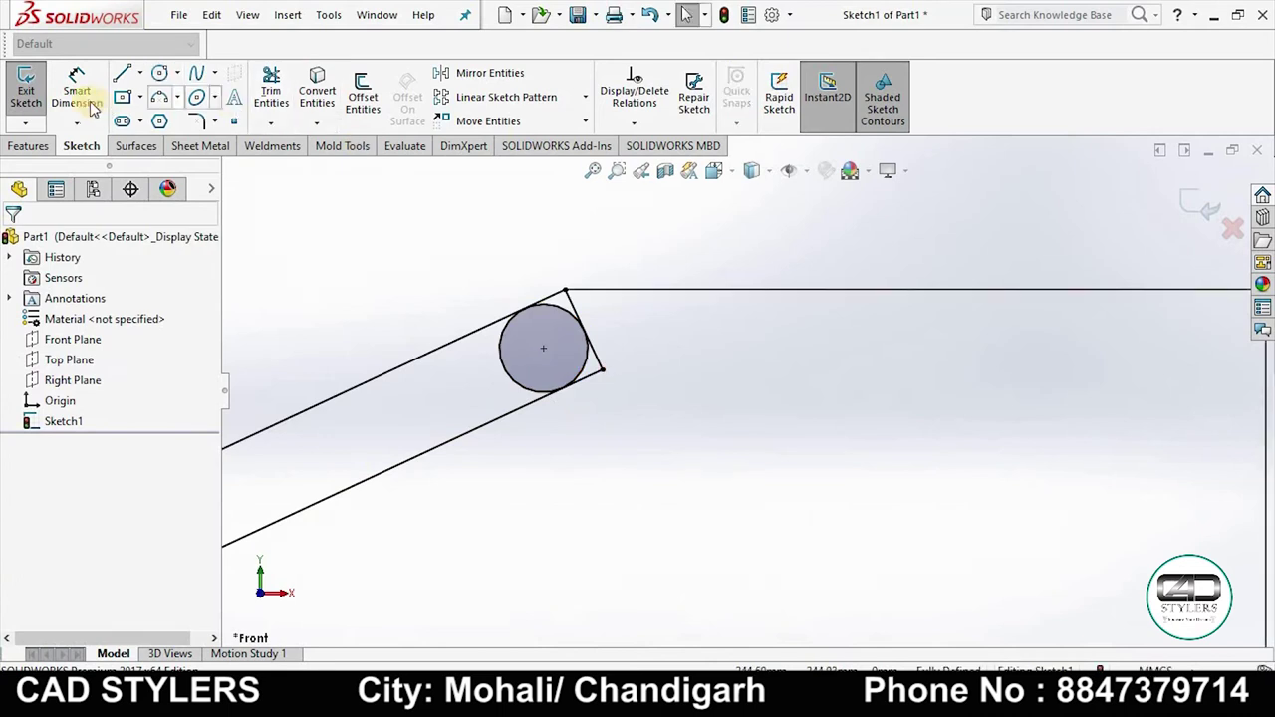
left_click(535, 305)
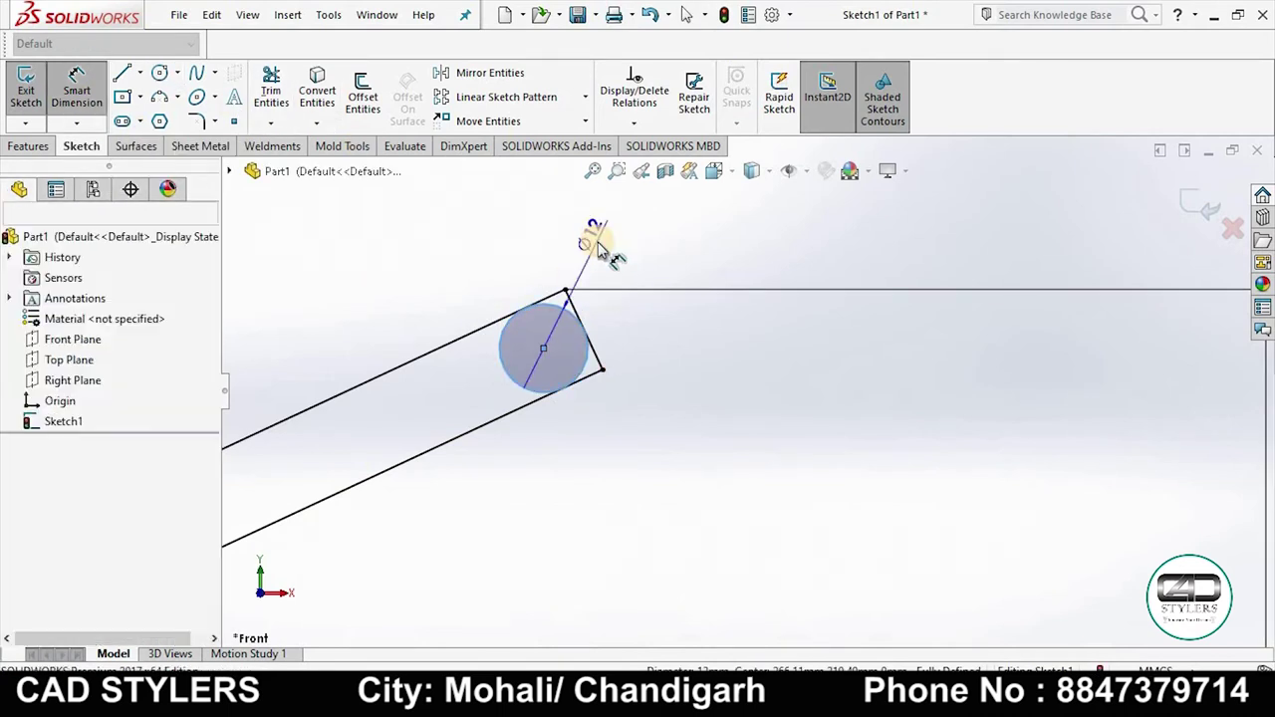
left_click(591, 233)
scroll(708, 379, "down", 1)
scroll(708, 379, "up", 3)
scroll(711, 379, "up", 2)
scroll(725, 418, "down", 3)
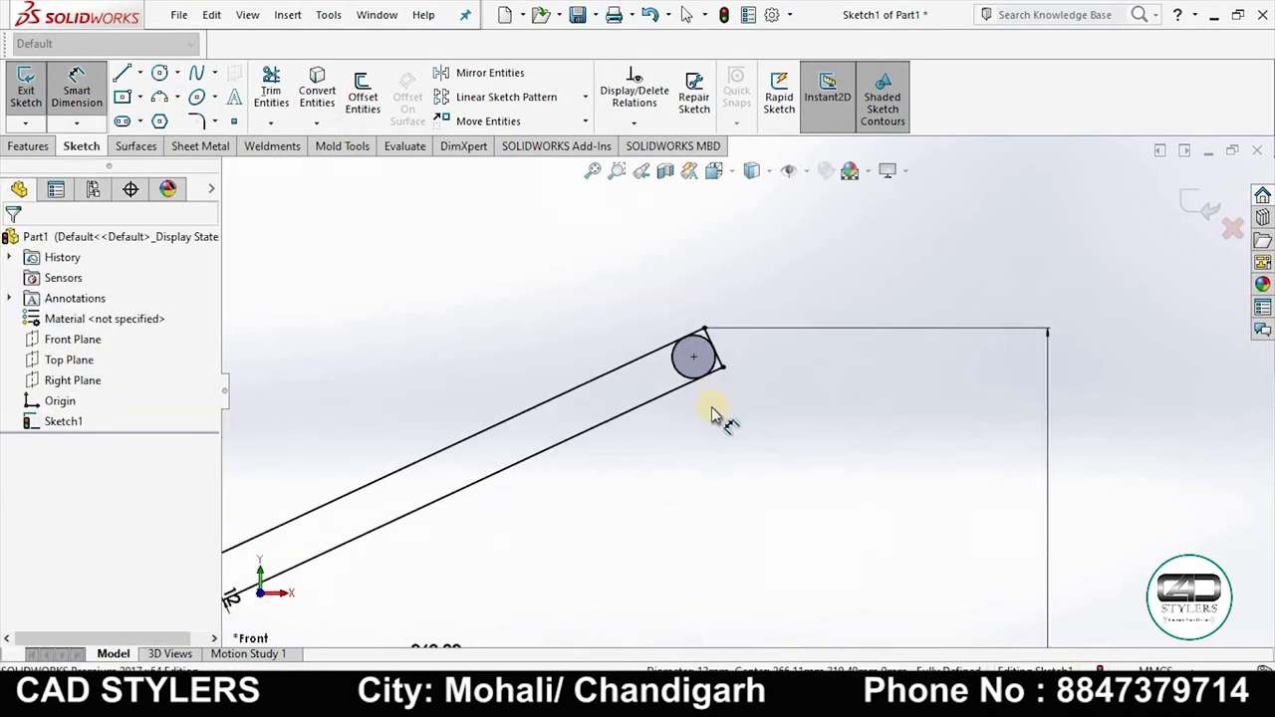
scroll(725, 418, "down", 1)
Power-trim the straight end line and the circle's inner half, leaving a semicircular cap
left_click(271, 96)
scroll(760, 369, "down", 2)
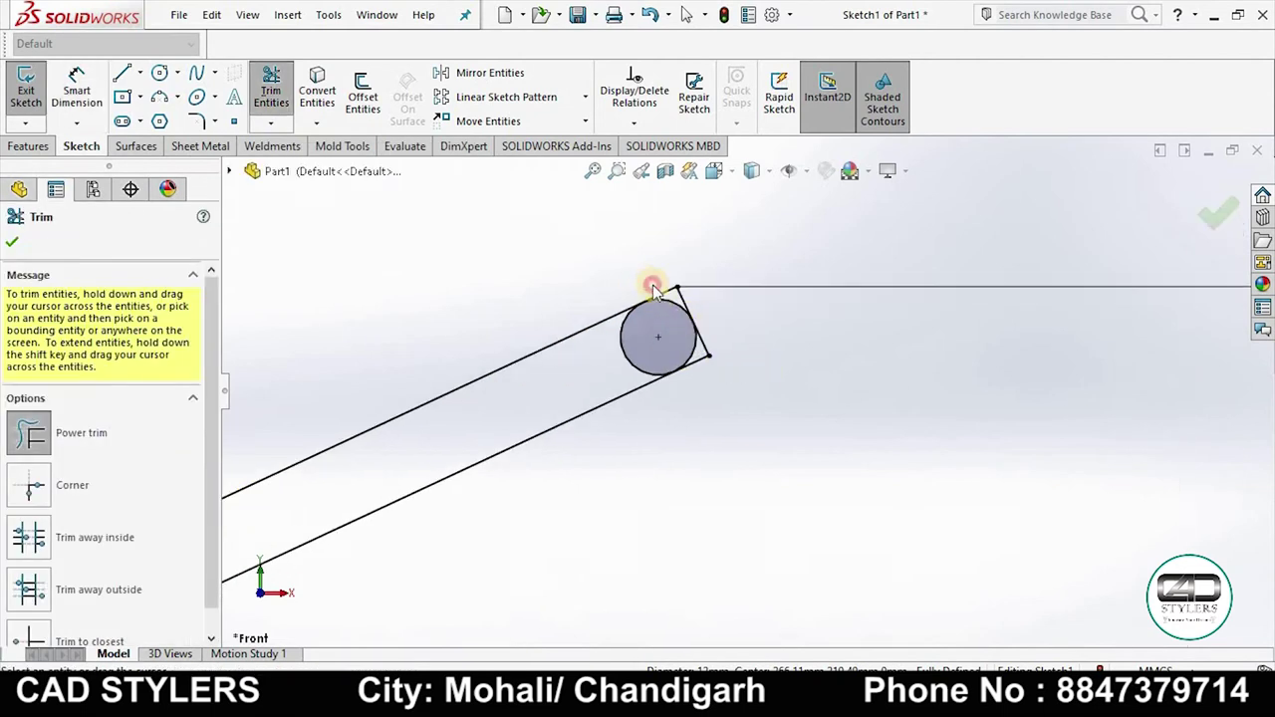
left_click_drag(704, 382, 763, 418)
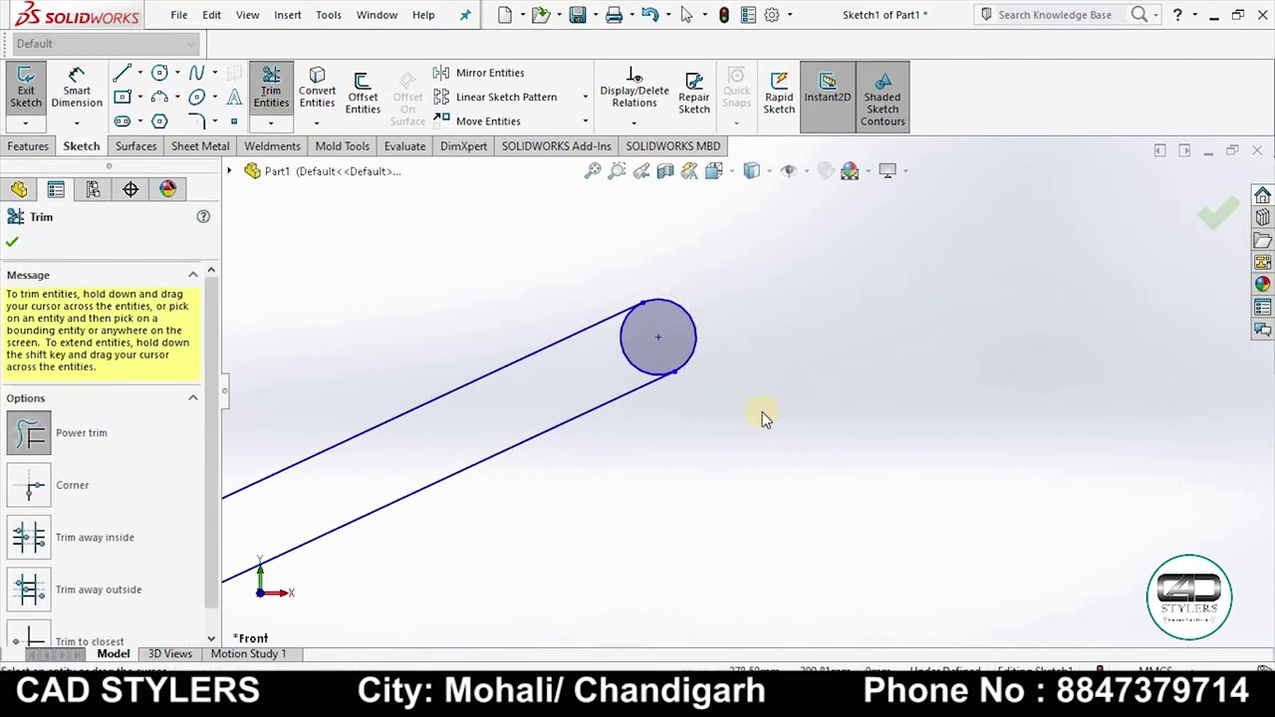
scroll(737, 399, "up", 2)
left_click(271, 95)
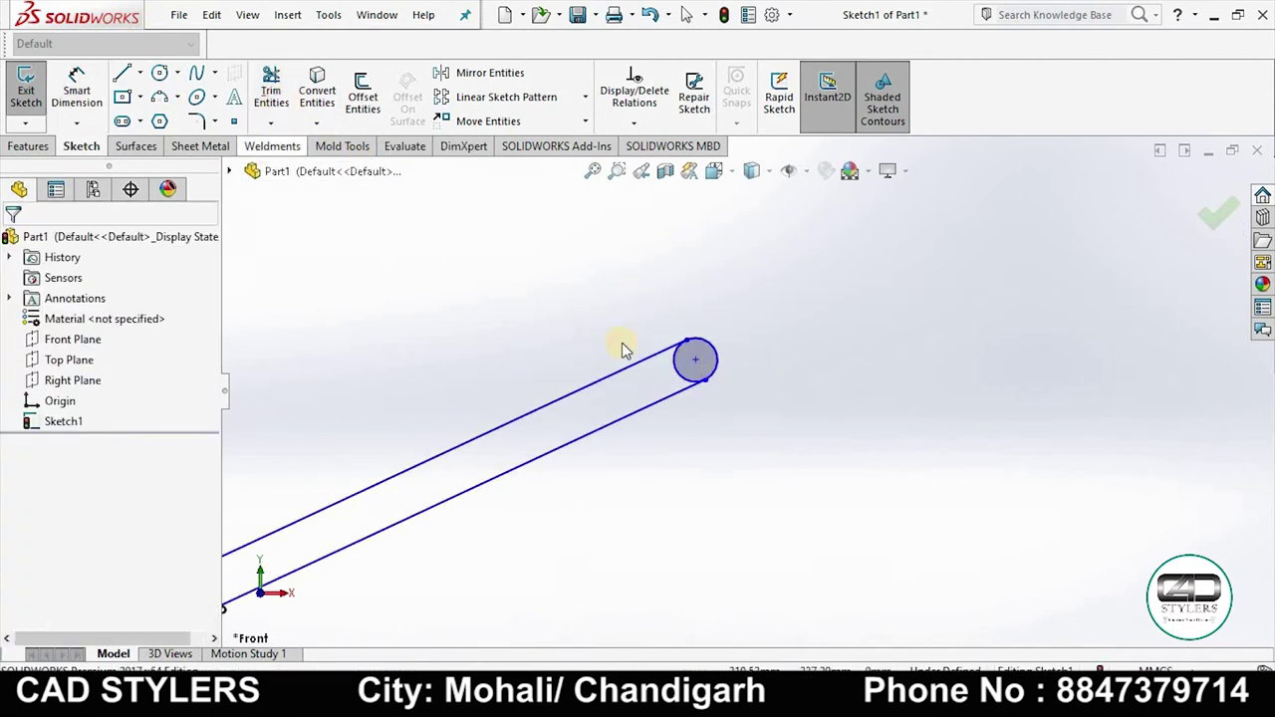
mouse_move(685, 361)
left_mouse_down()
mouse_move(657, 387)
mouse_move(658, 361)
mouse_move(685, 391)
mouse_move(726, 356)
left_mouse_up()
left_click(657, 386)
left_click(271, 90)
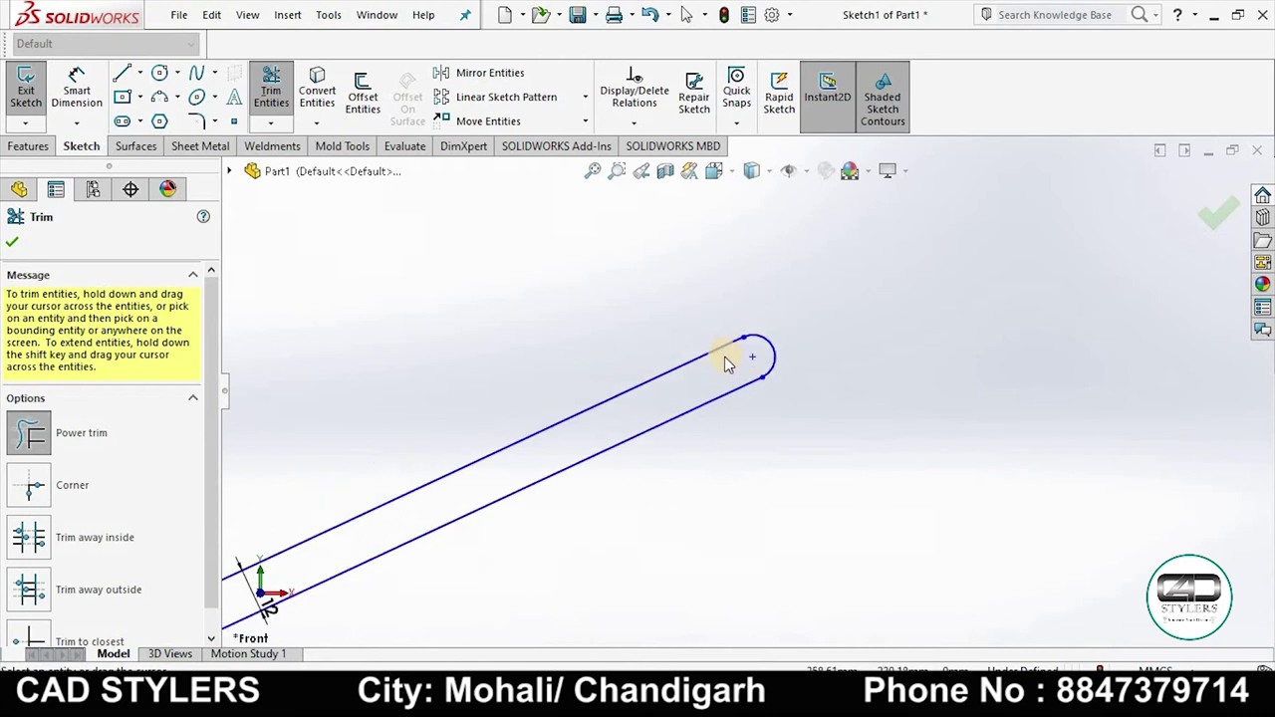
scroll(724, 357, "up", 5)
scroll(754, 388, "down", 3)
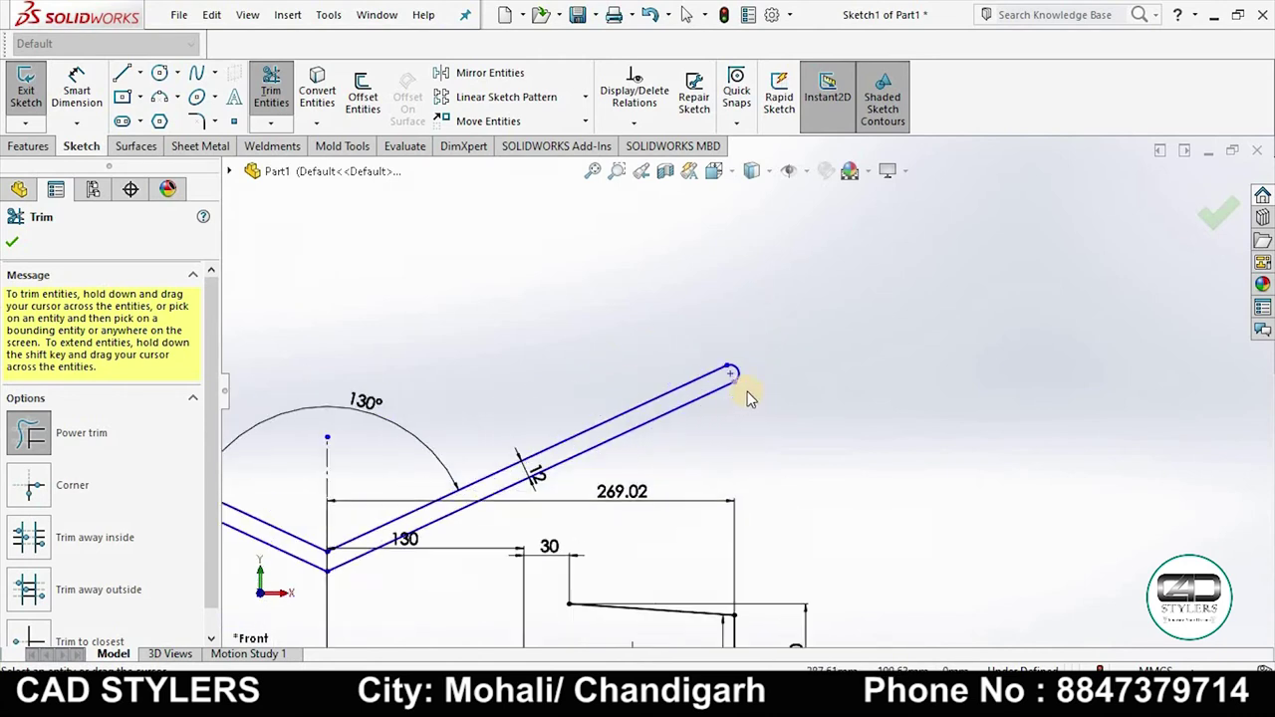
scroll(730, 363, "down", 2)
Mirror Arc1 about the vertical centreline Line6 onto the left arm's end
left_click(488, 76)
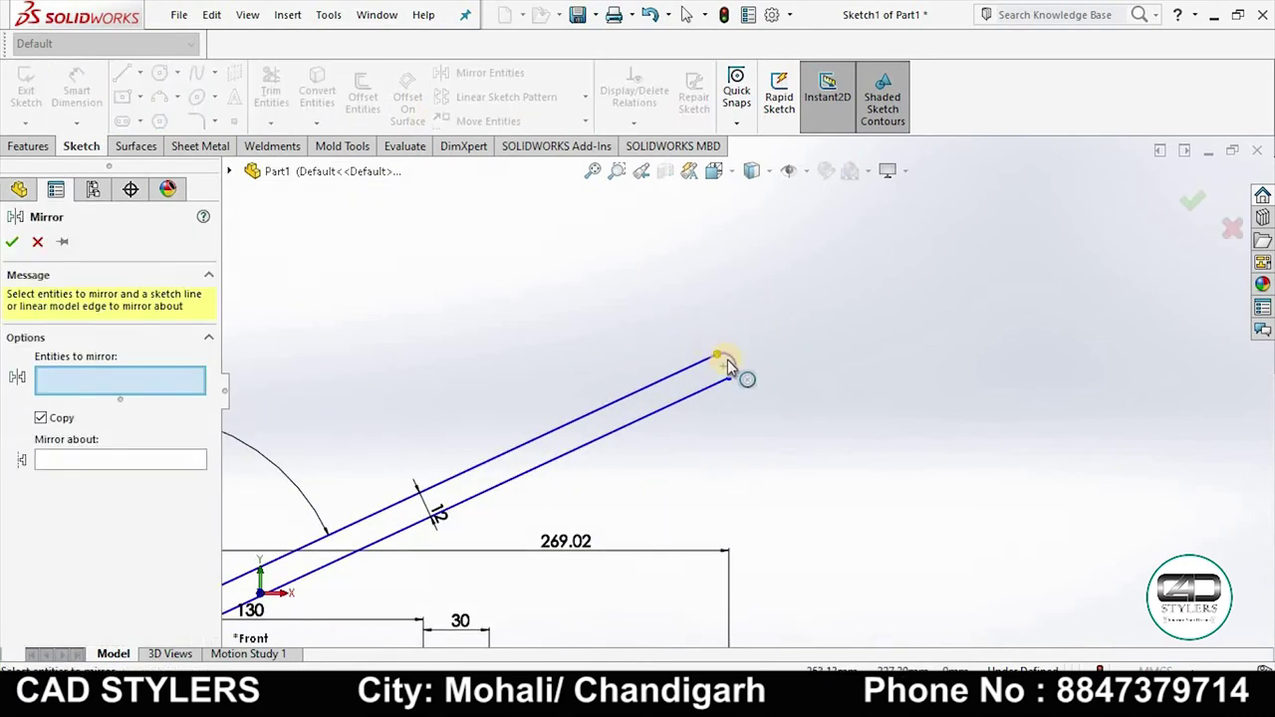
left_click(730, 418)
left_click(115, 461)
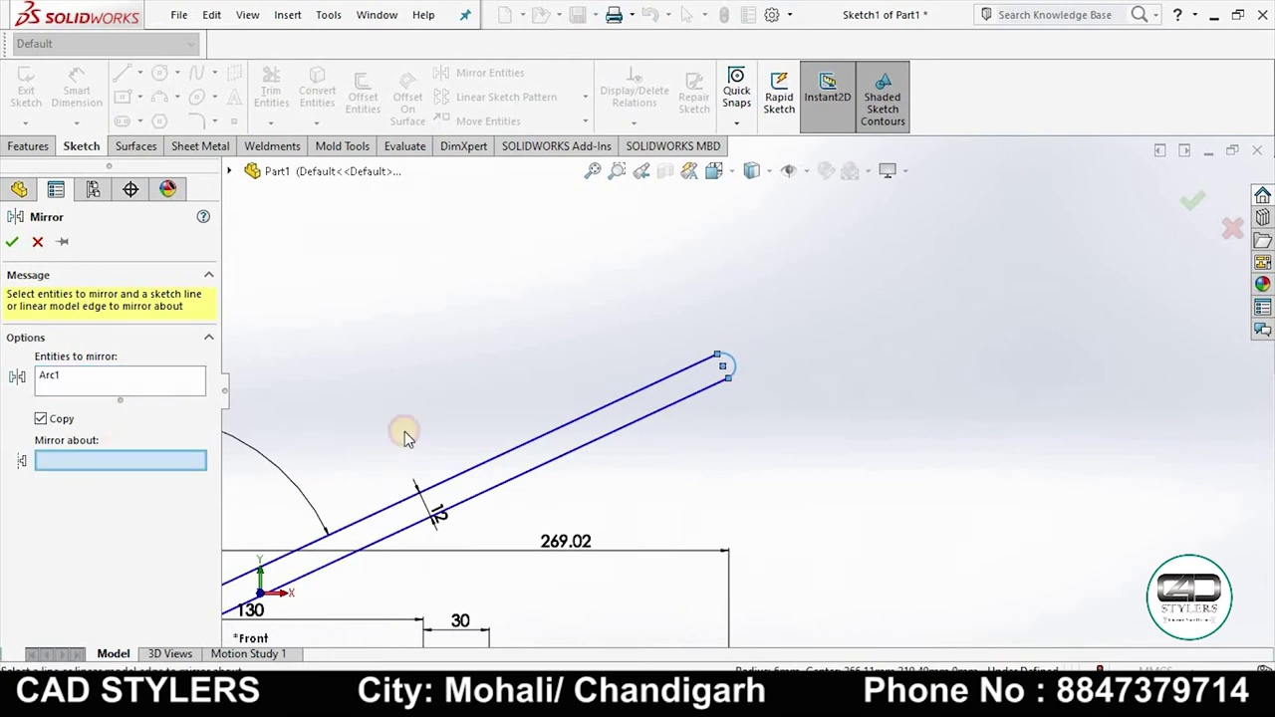
scroll(456, 435, "up", 2)
scroll(448, 435, "up", 1)
left_click(451, 438)
scroll(490, 416, "up", 2)
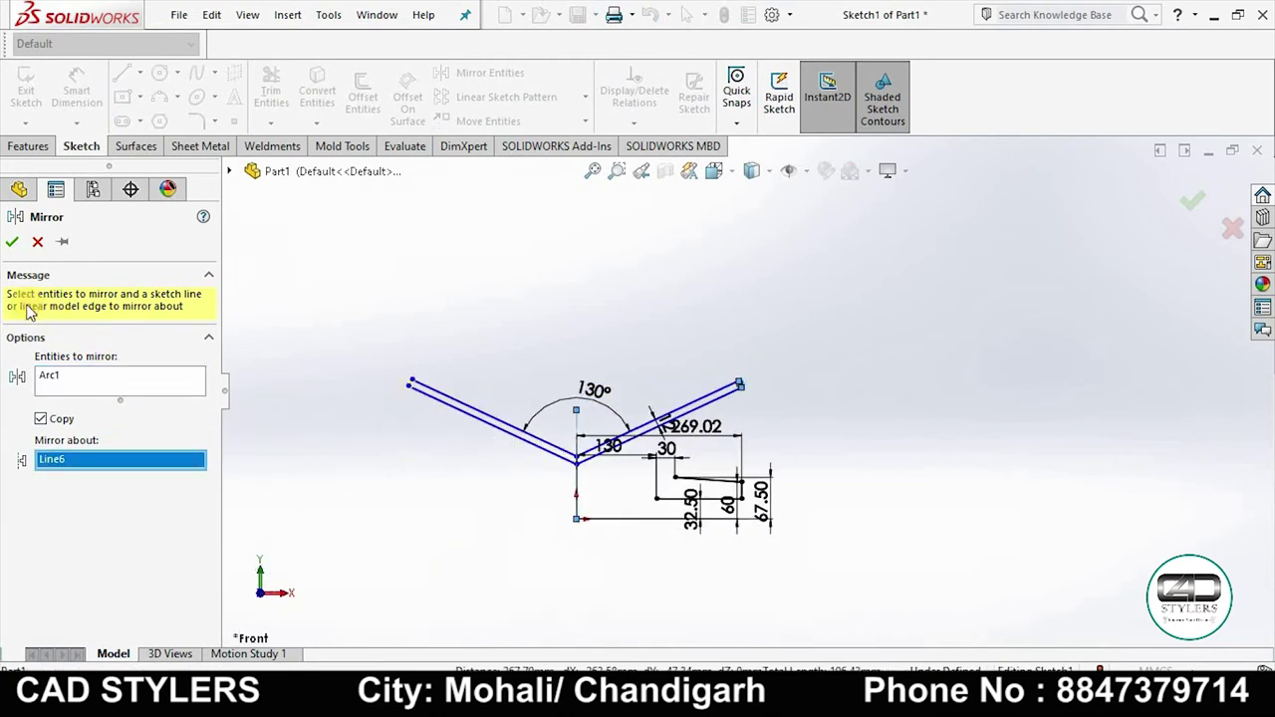
left_click(12, 242)
scroll(468, 398, "down", 2)
scroll(578, 384, "down", 2)
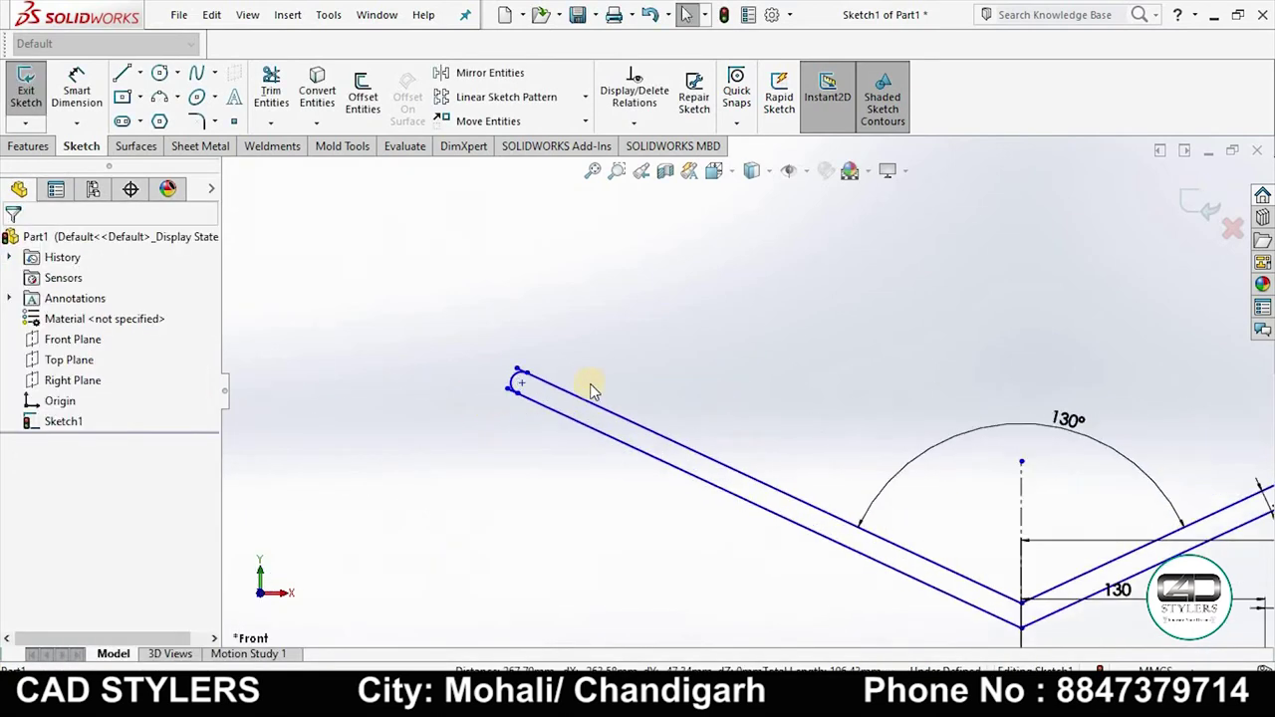
scroll(548, 377, "down", 2)
Trim away the inner part of the mirrored left end circle
left_click(271, 89)
scroll(584, 418, "down", 3)
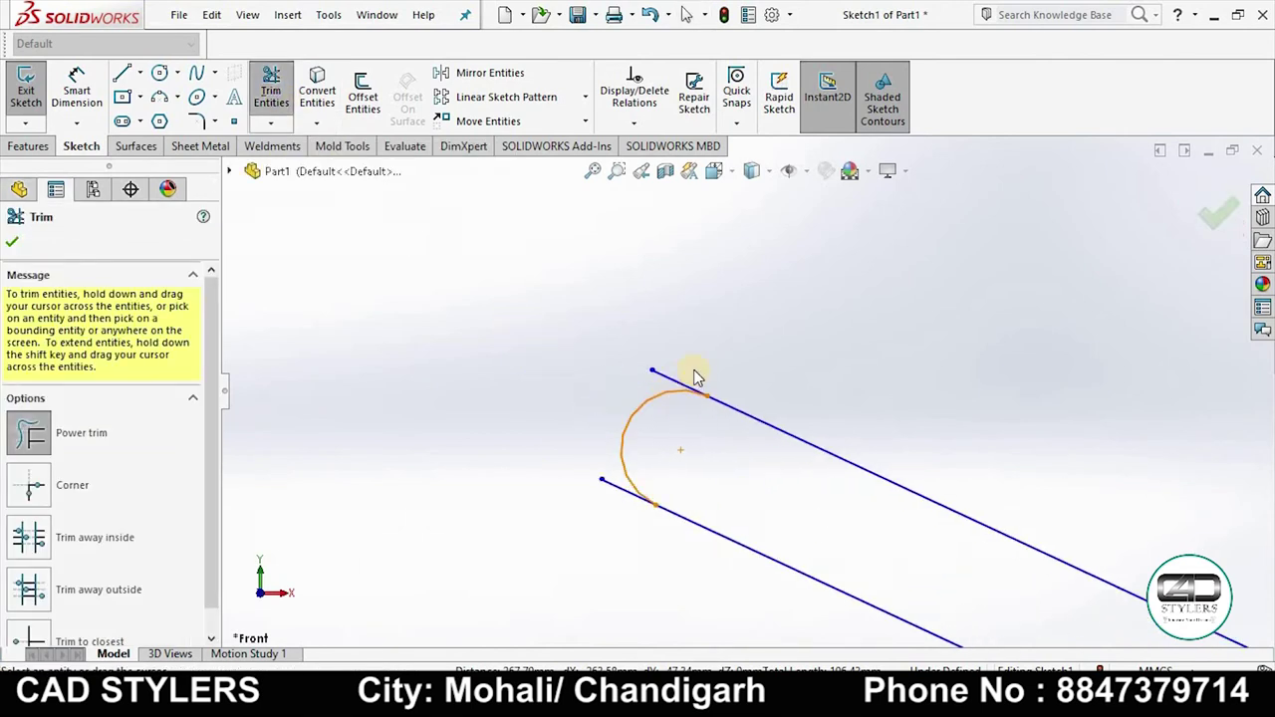
left_click_drag(689, 371, 650, 386)
scroll(588, 488, "up", 2)
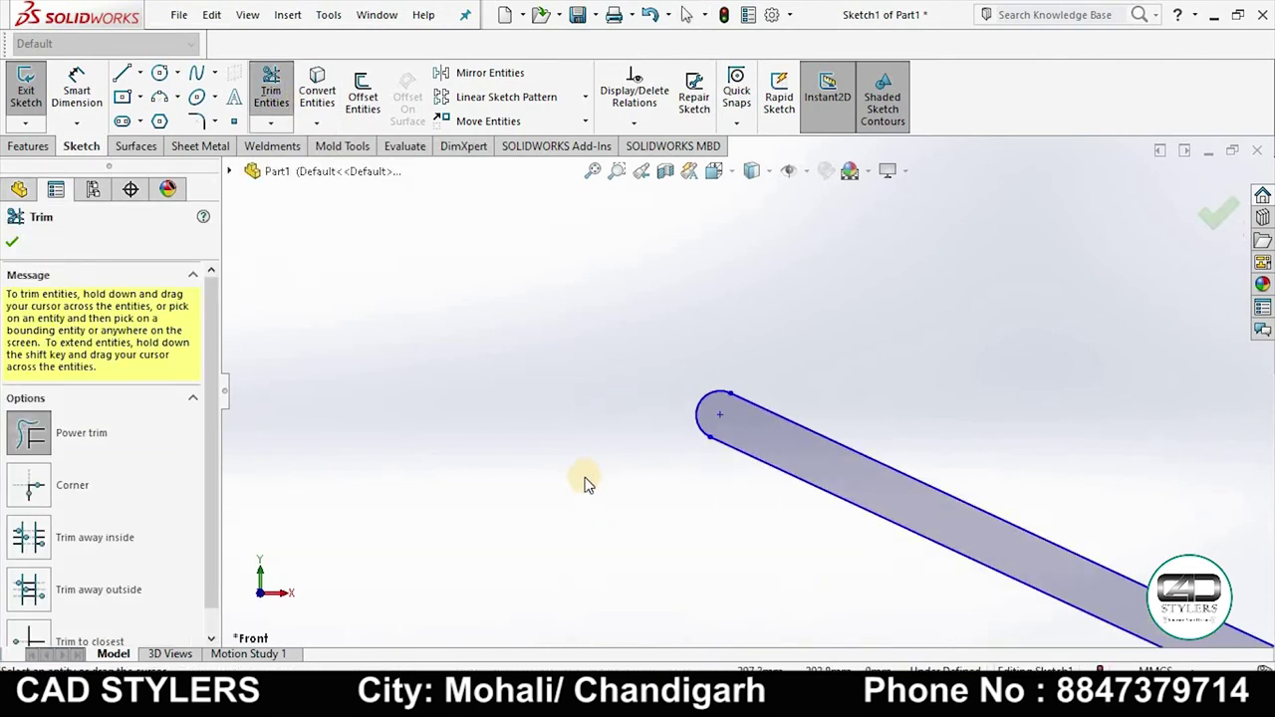
scroll(572, 468, "up", 2)
scroll(568, 461, "up", 2)
scroll(1046, 475, "down", 2)
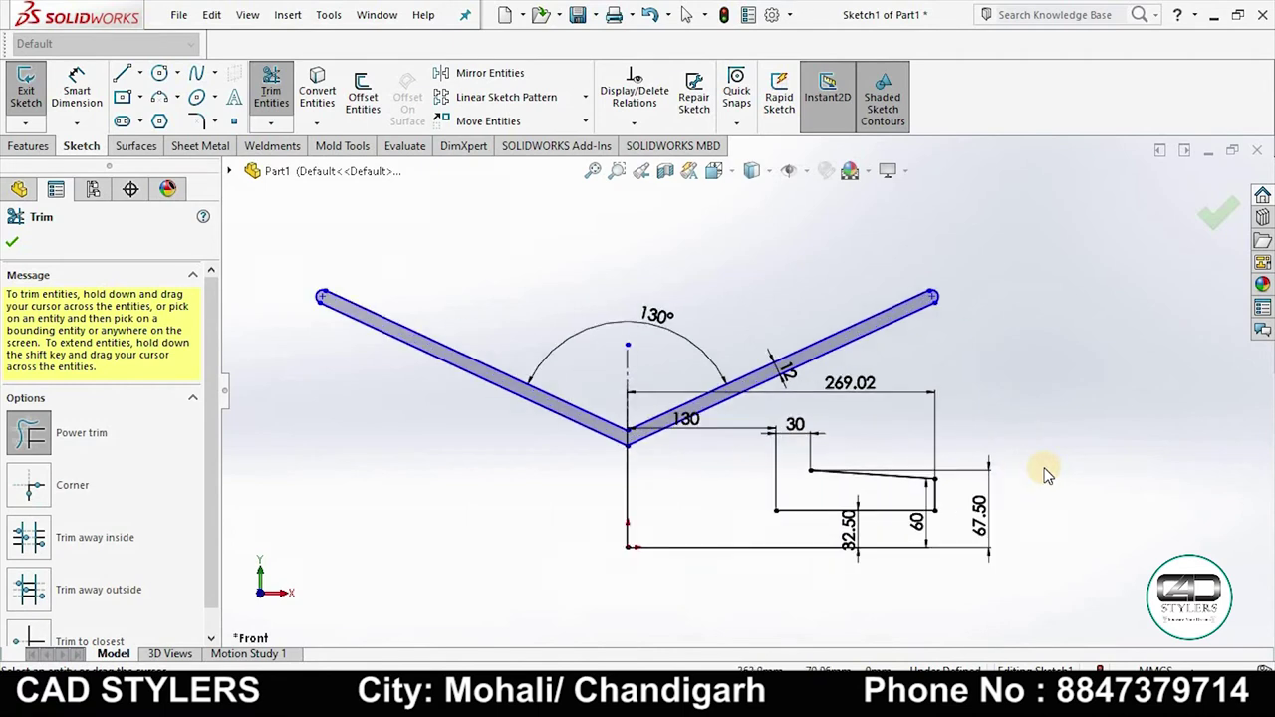
scroll(925, 478, "down", 3)
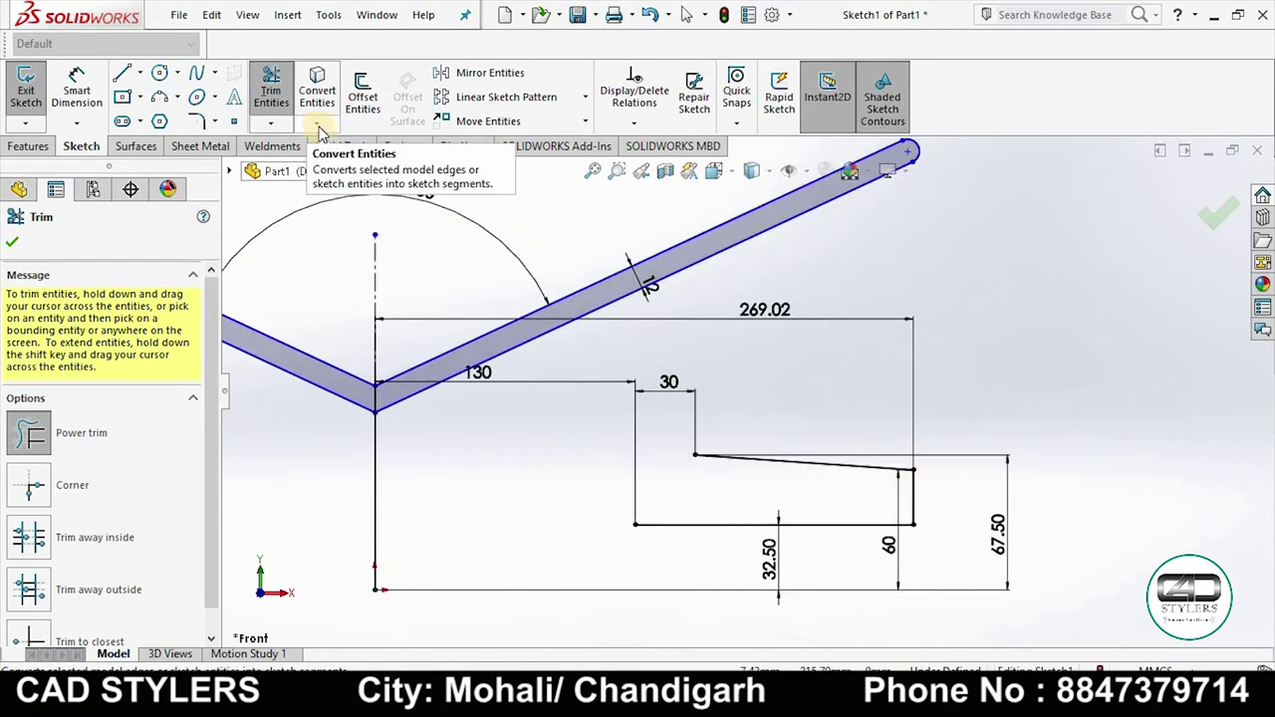
Draw a vertical line from the profile's lower edge up to the slanted band
left_click(849, 593)
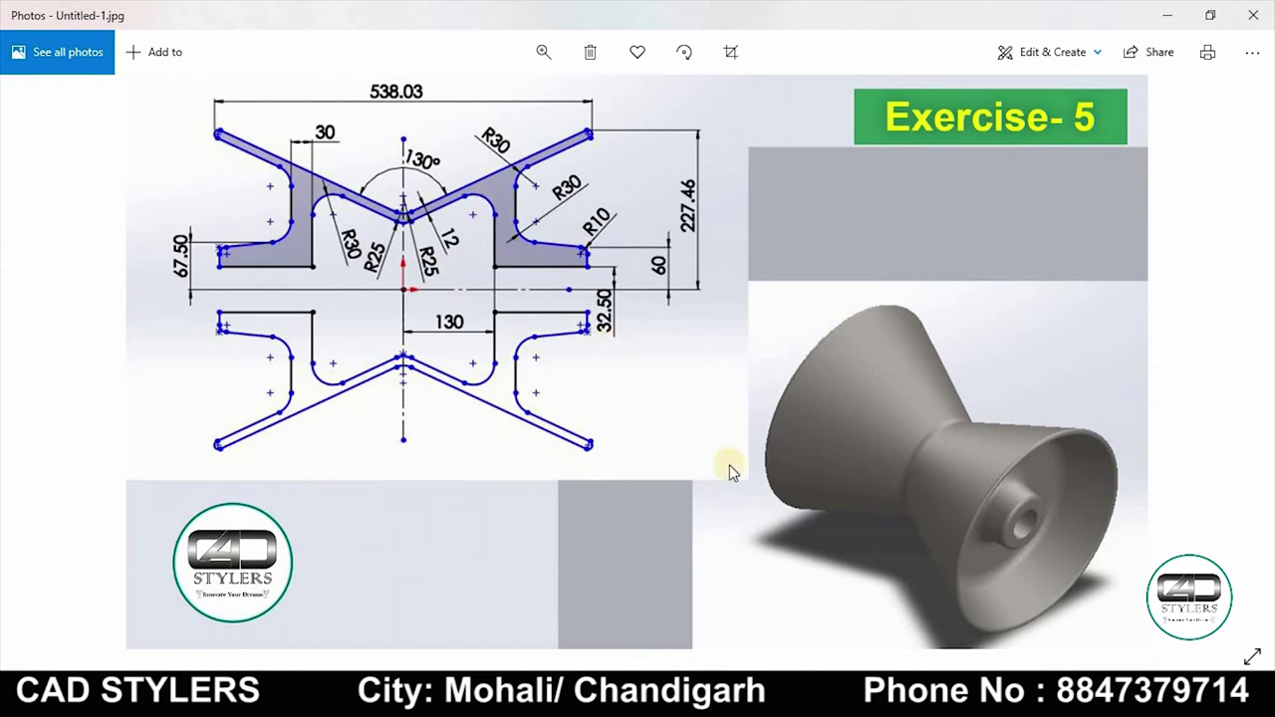
left_click(886, 697)
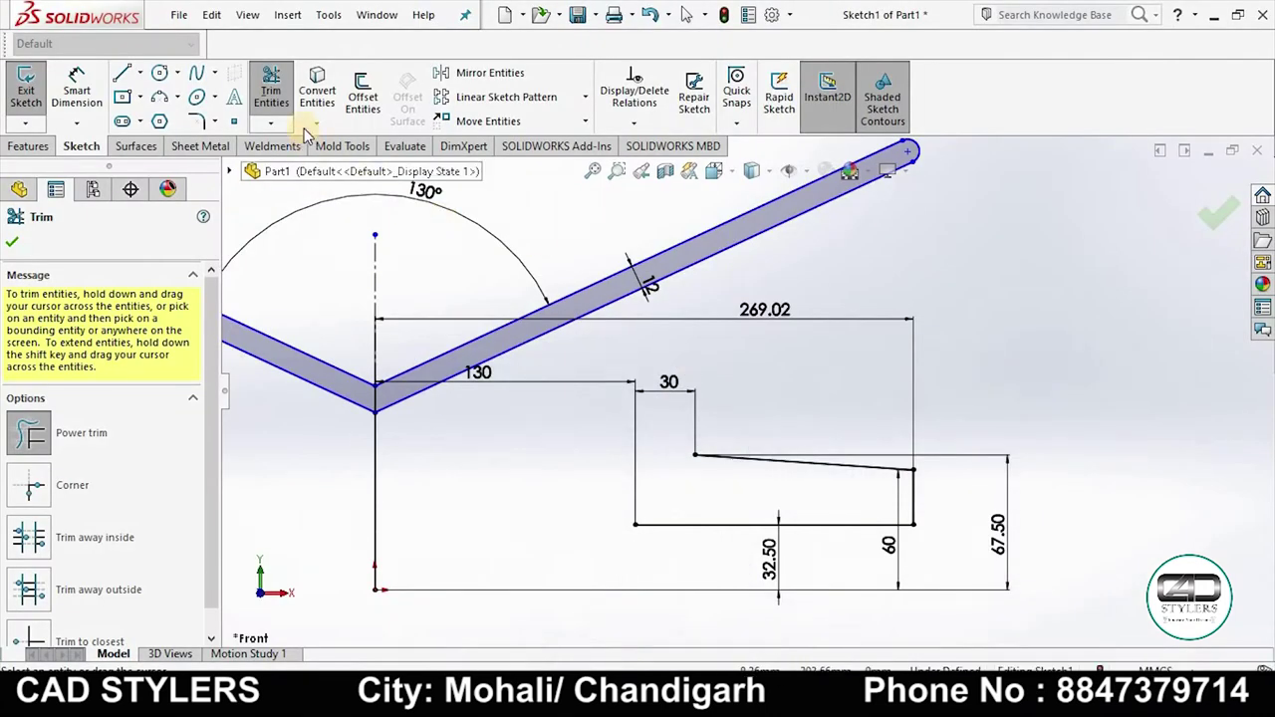
left_click(121, 72)
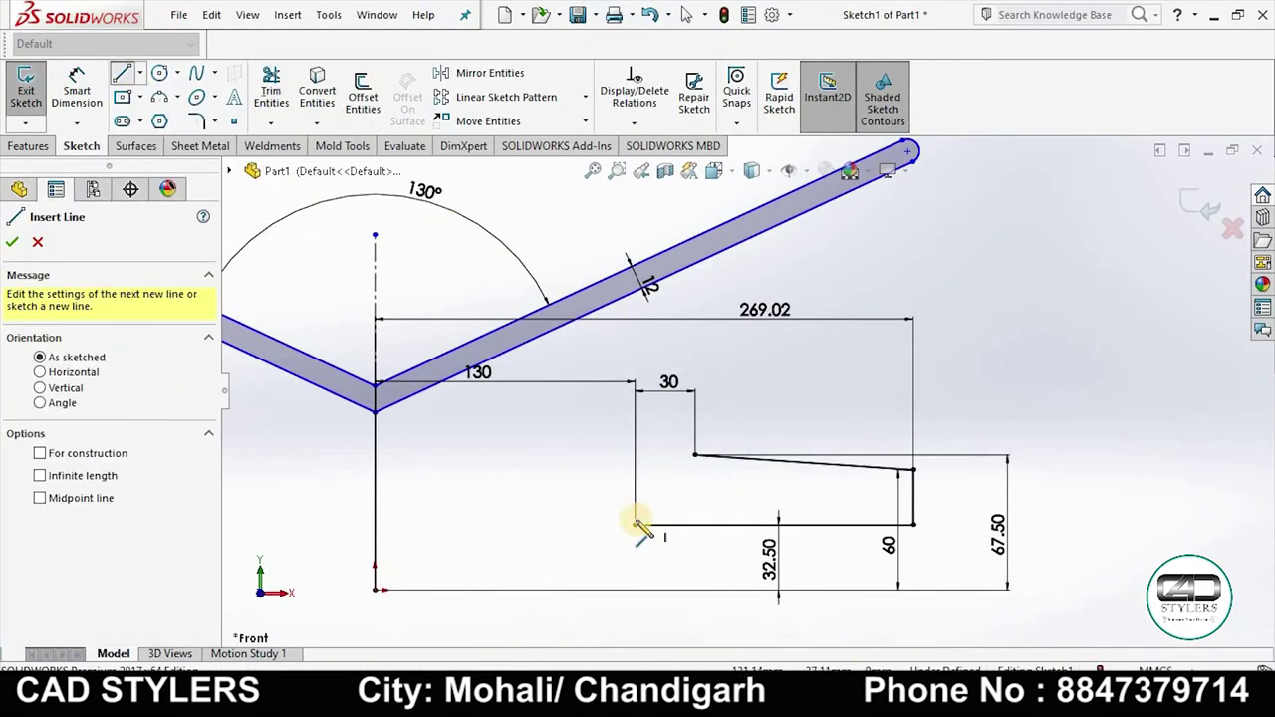
left_click(630, 443)
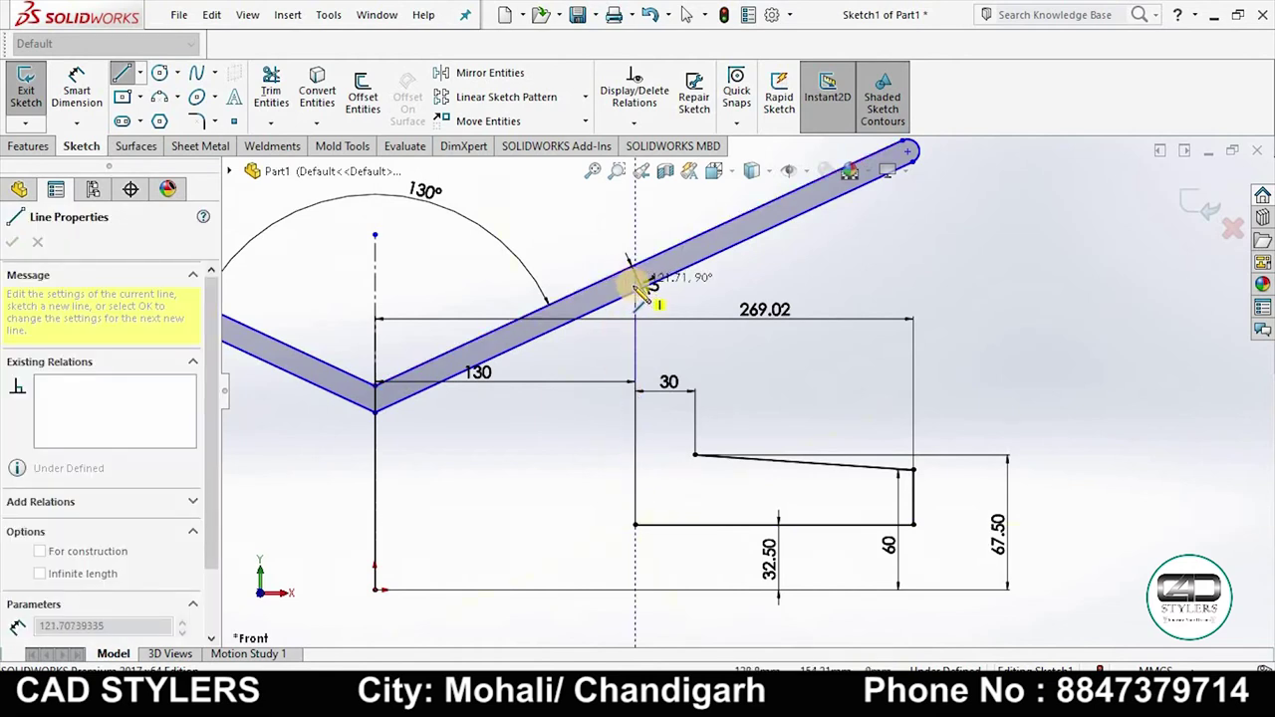
left_click(635, 235)
right_click(637, 235)
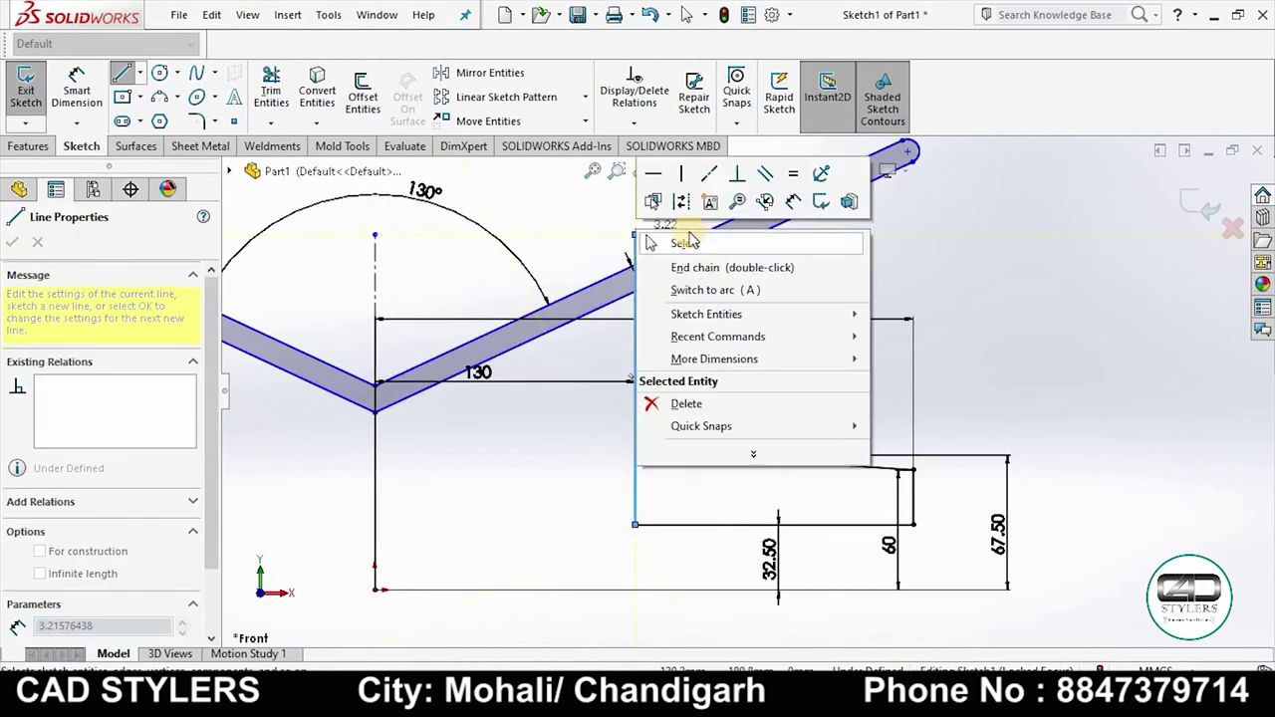
left_click(698, 264)
key("Escape")
Draw a second vertical line from the inner step corner up past the band, then view Exercise-5
left_click(122, 73)
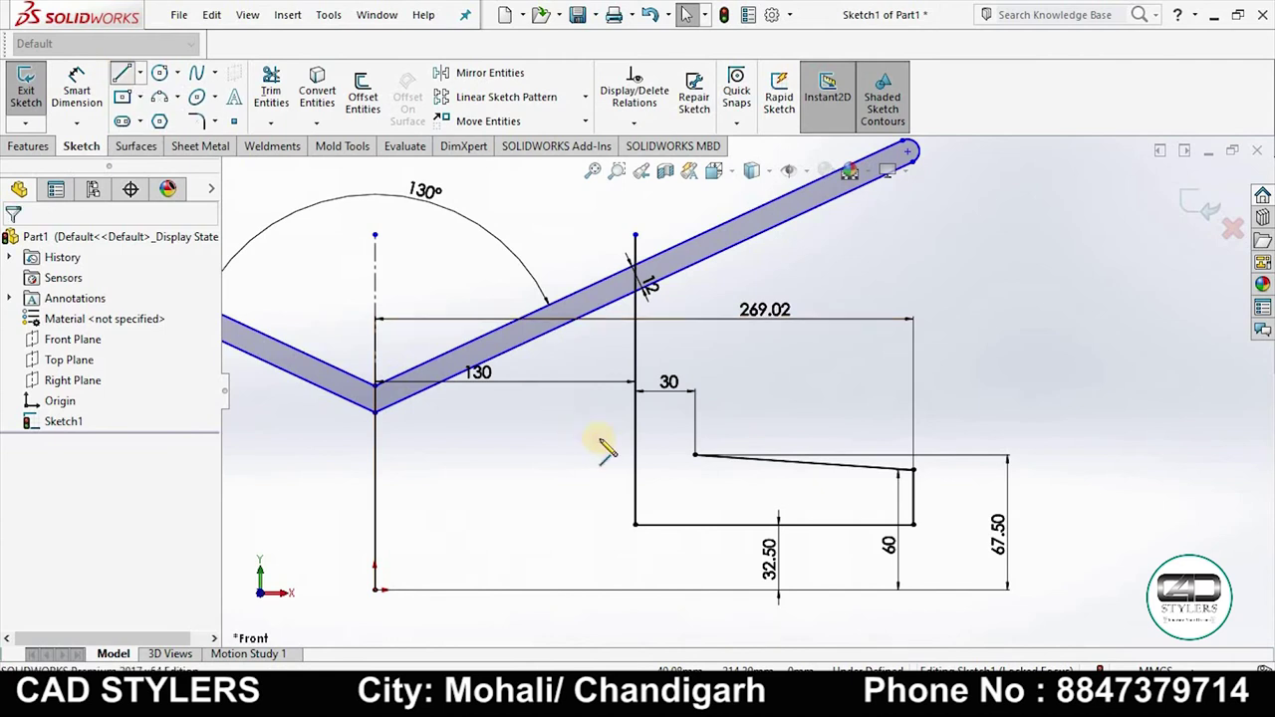
left_click(694, 456)
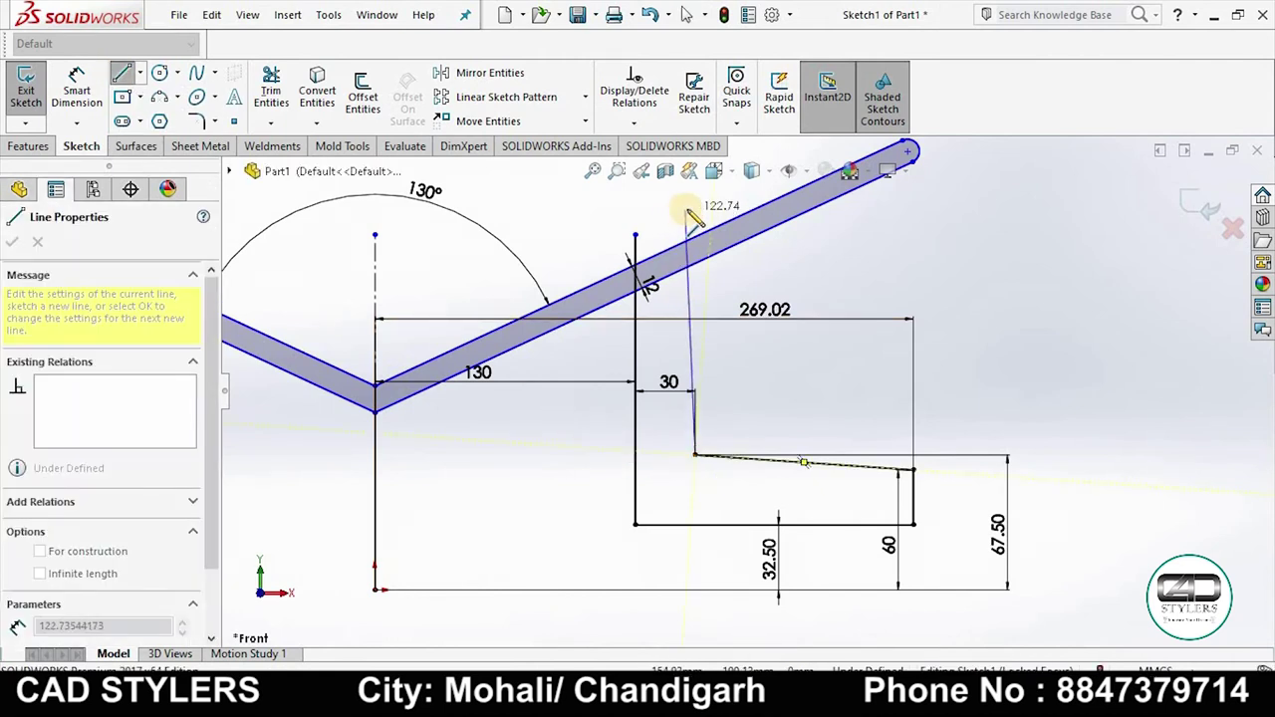
left_click(694, 211)
right_click(697, 221)
left_click(737, 222)
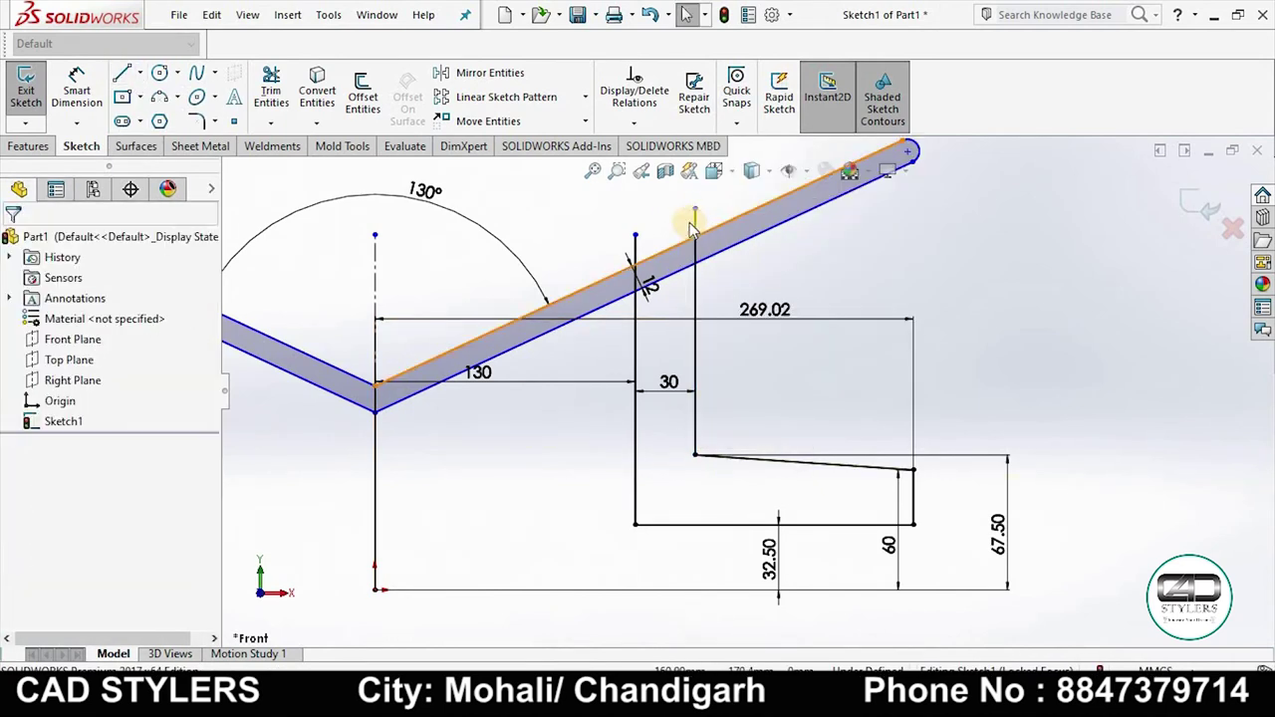
left_click(695, 224)
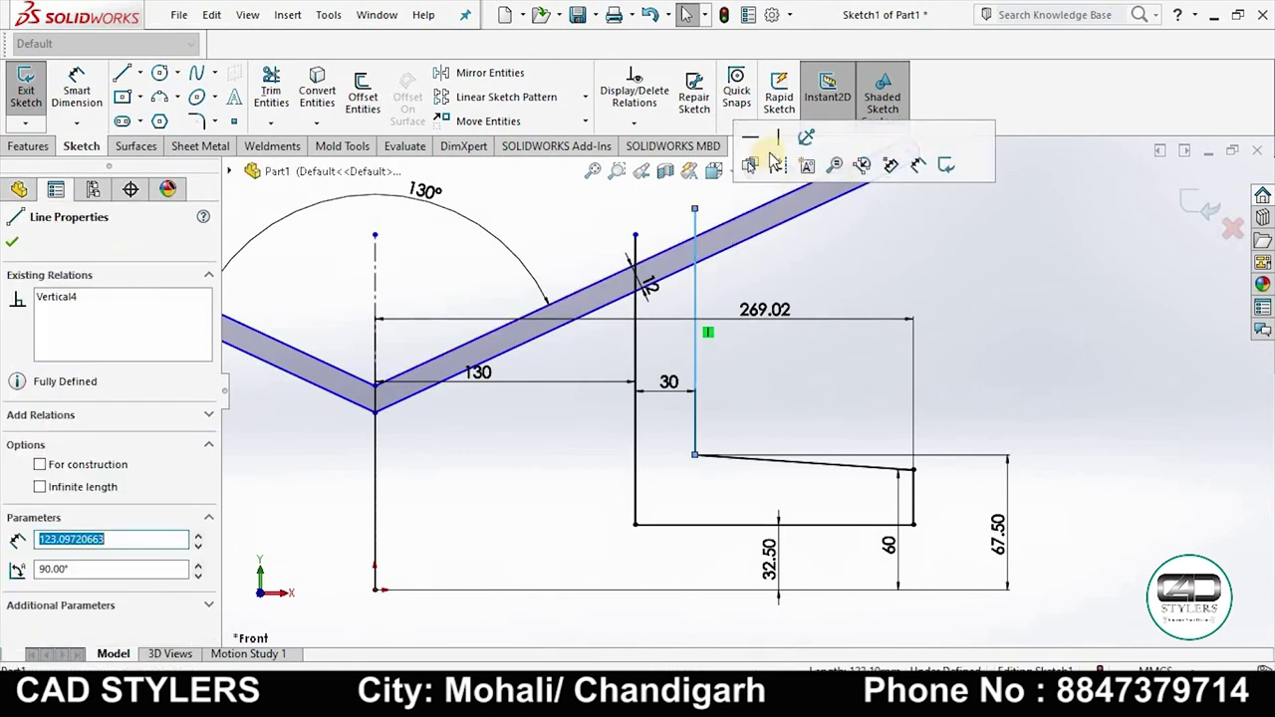
left_click(636, 254)
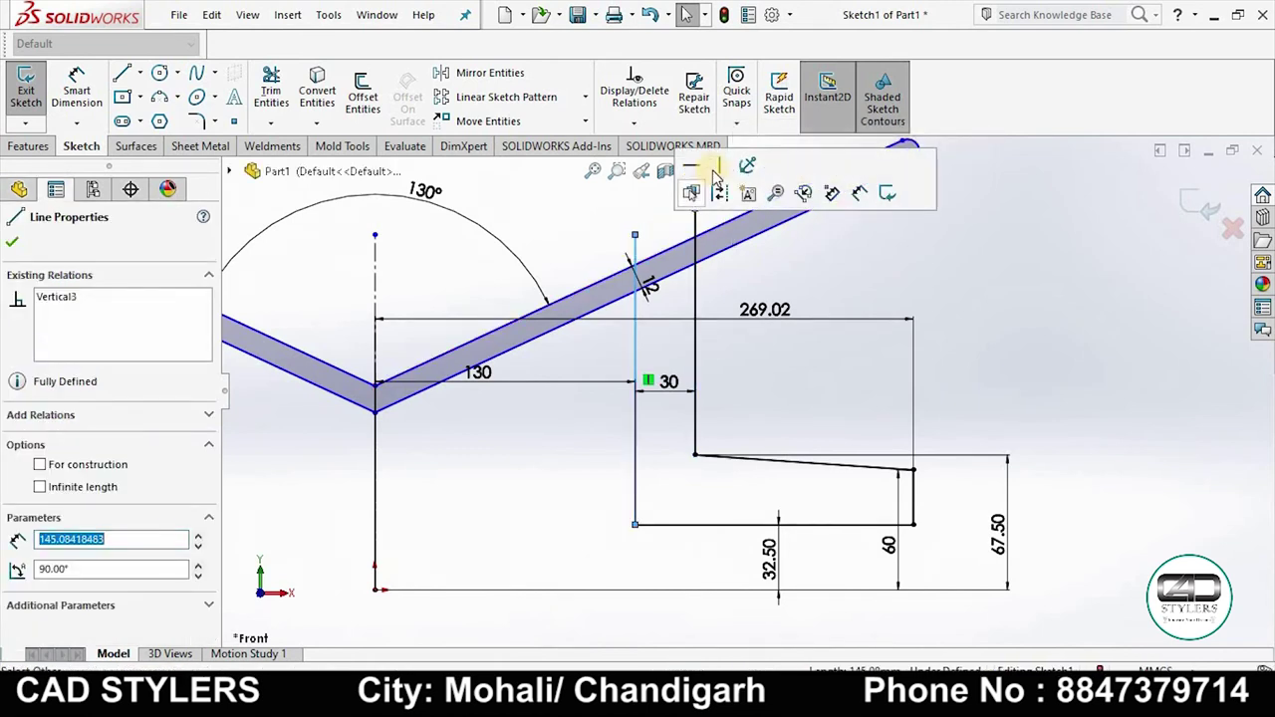
left_click(795, 574)
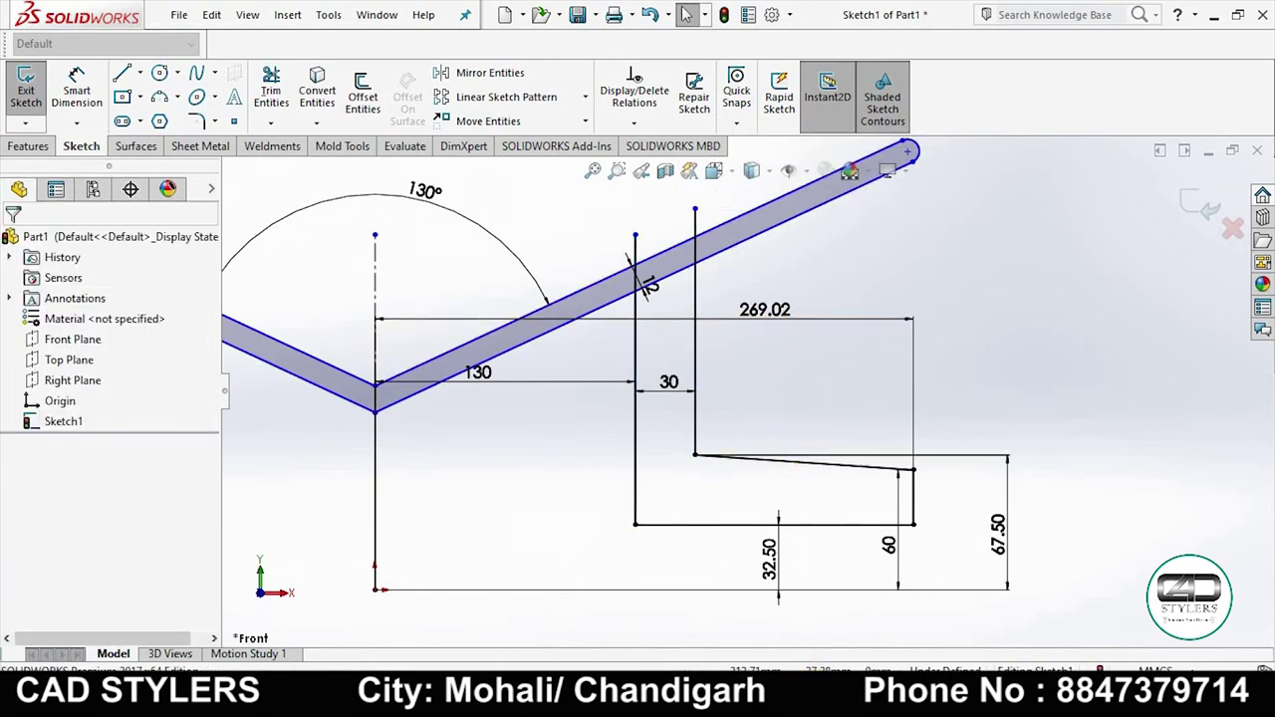
left_click(886, 582)
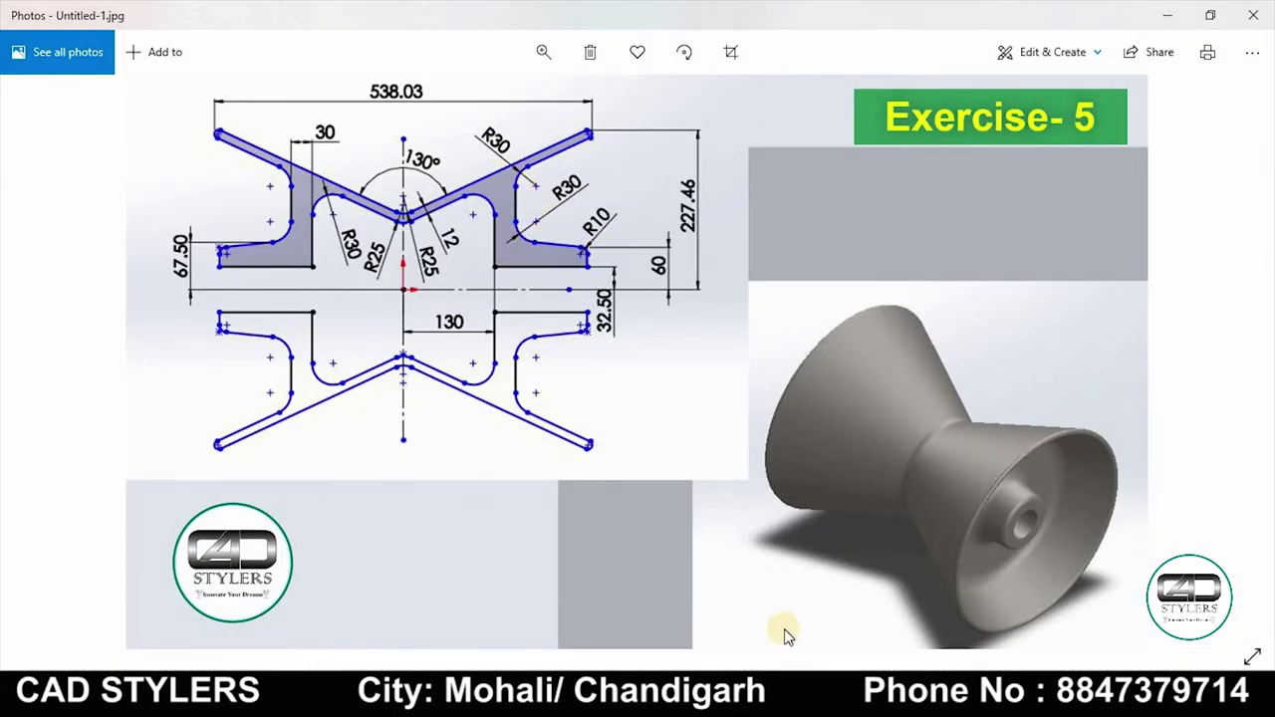
Add an R30 fillet at the inner step corner and pick the vertical line–band junction for another
left_click(887, 597)
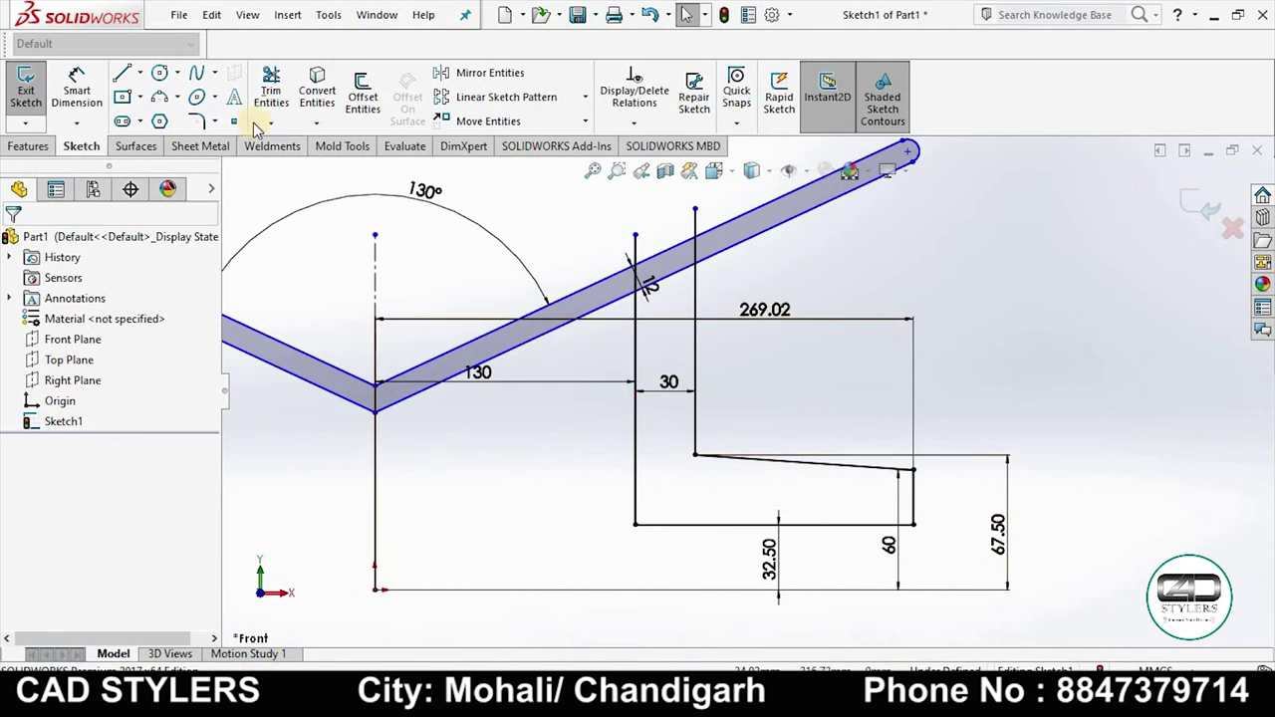
left_click(196, 121)
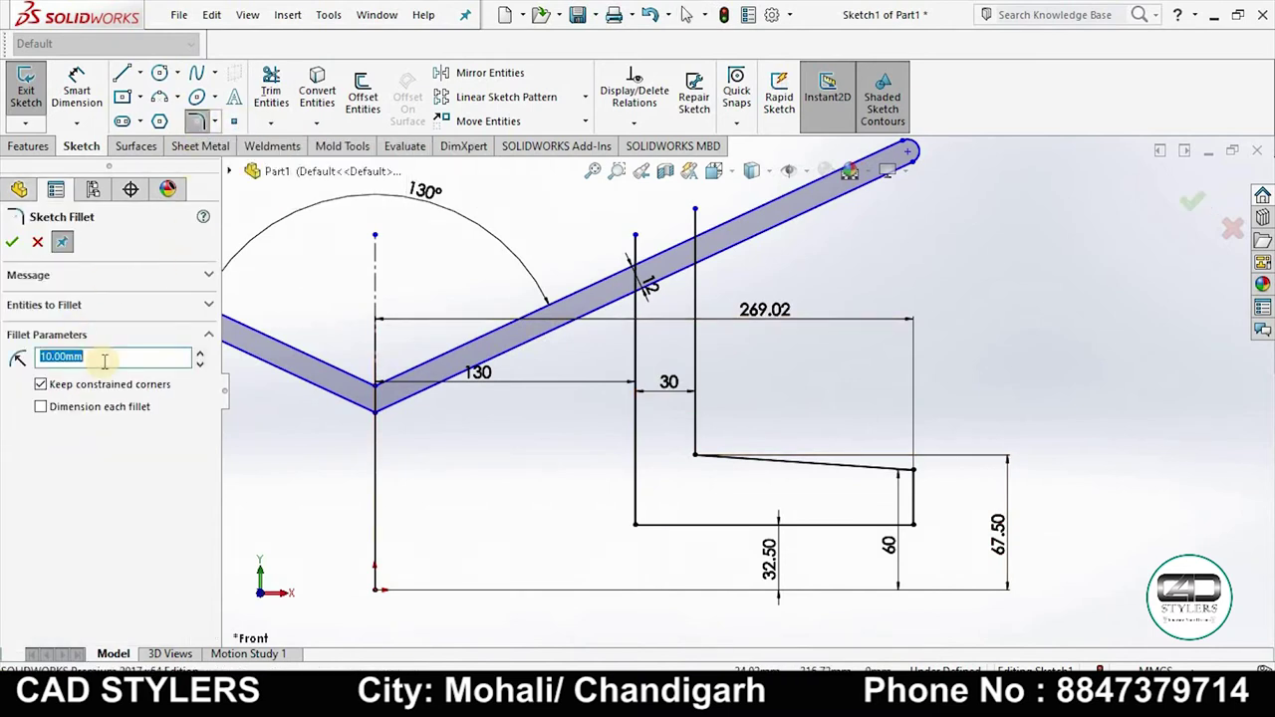
left_click(696, 457)
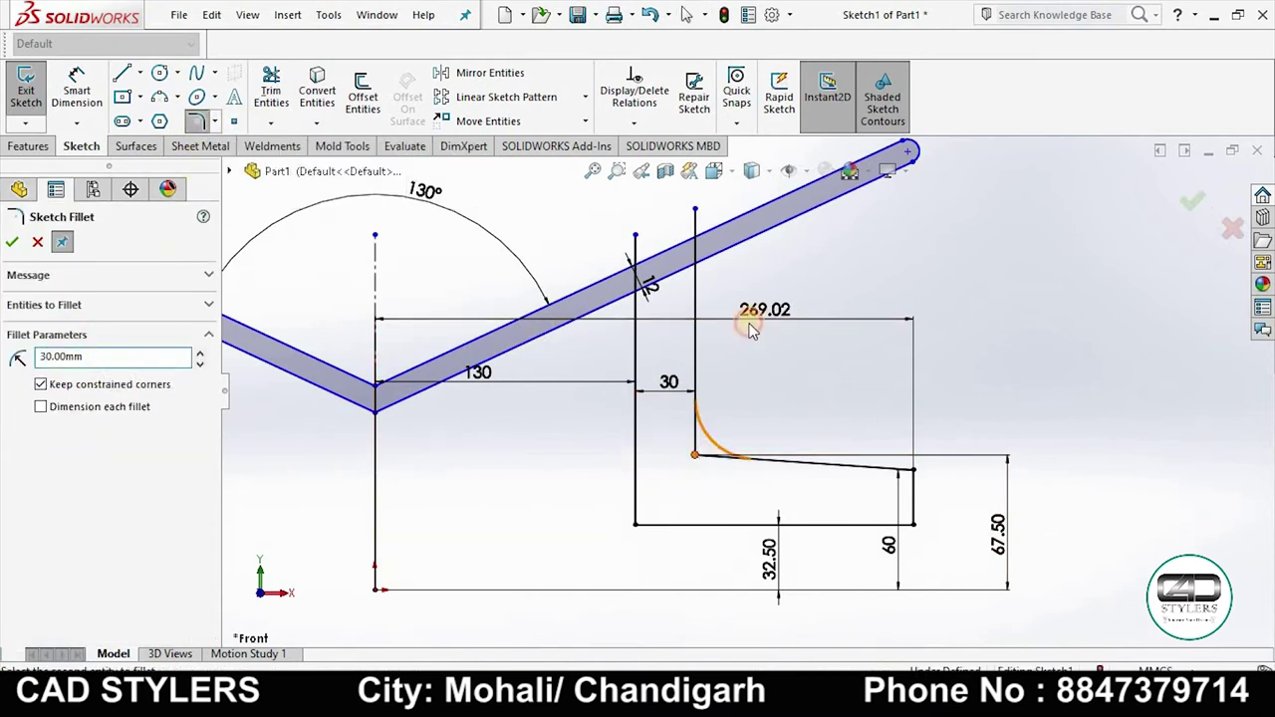
left_click(12, 242)
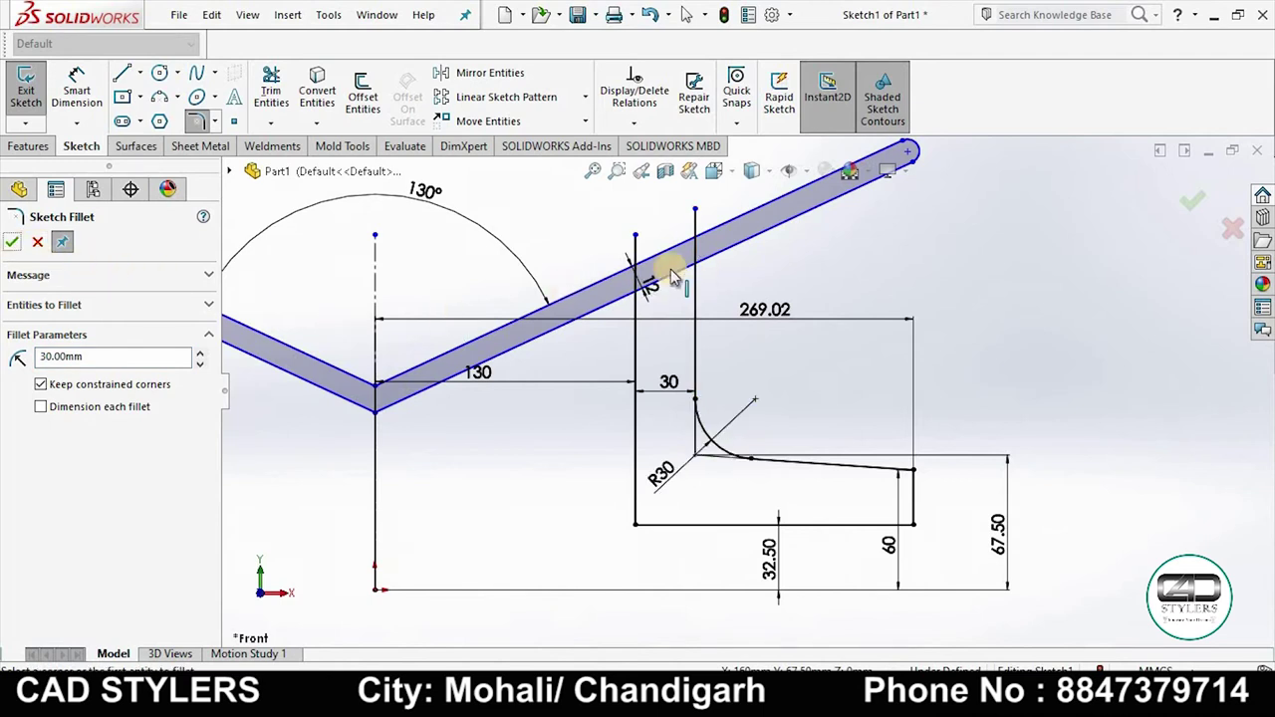
left_click(673, 333)
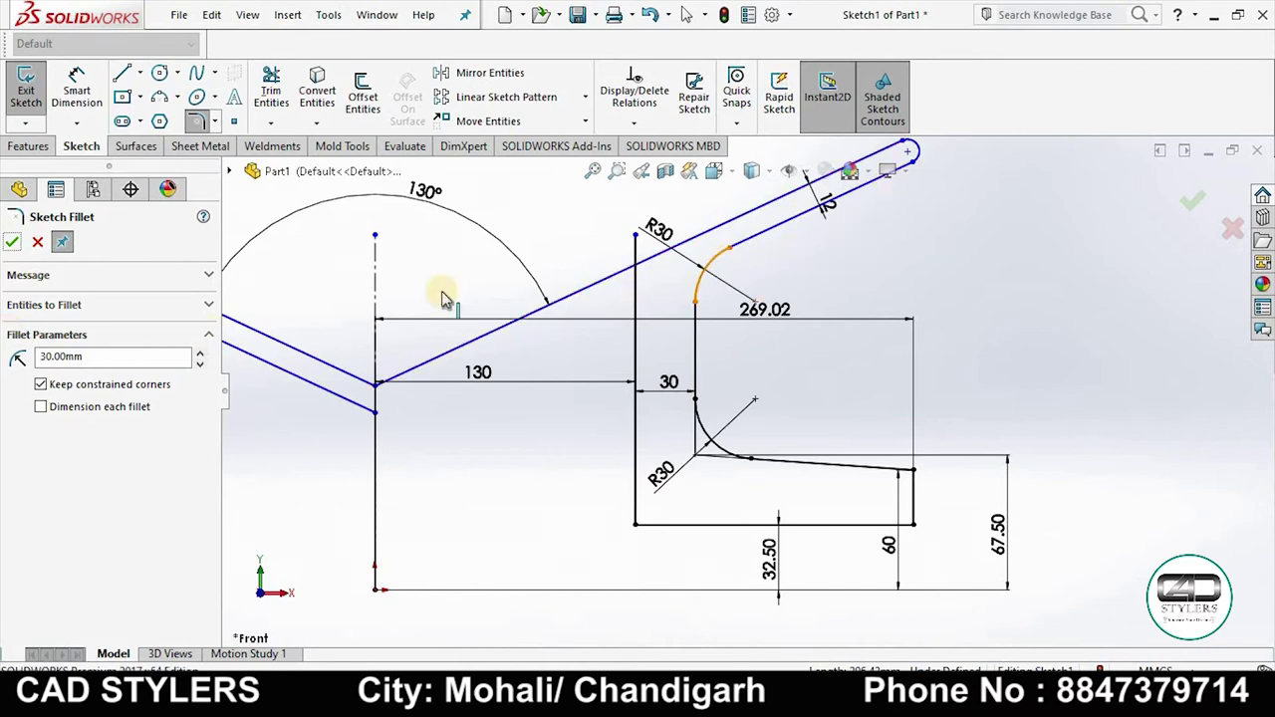
Apply the second R30 fillet and trim away the excess slanted segment
left_click(37, 243)
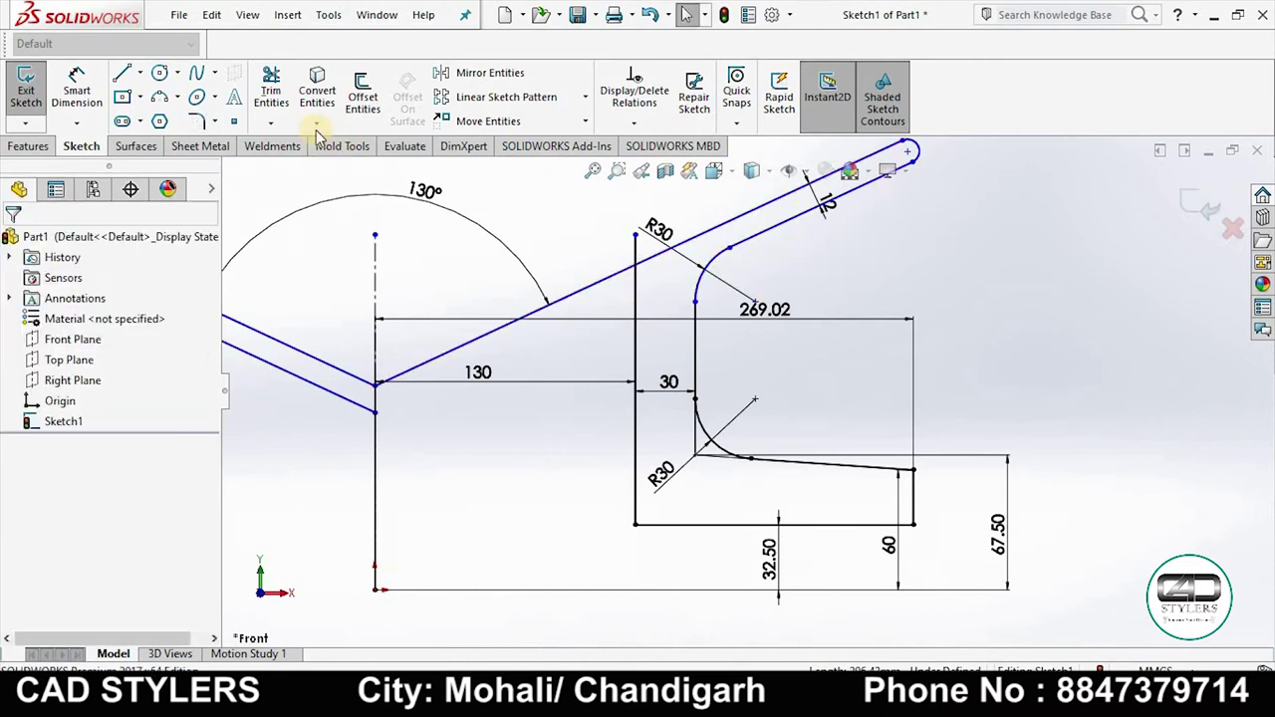
left_click(271, 123)
left_click(287, 159)
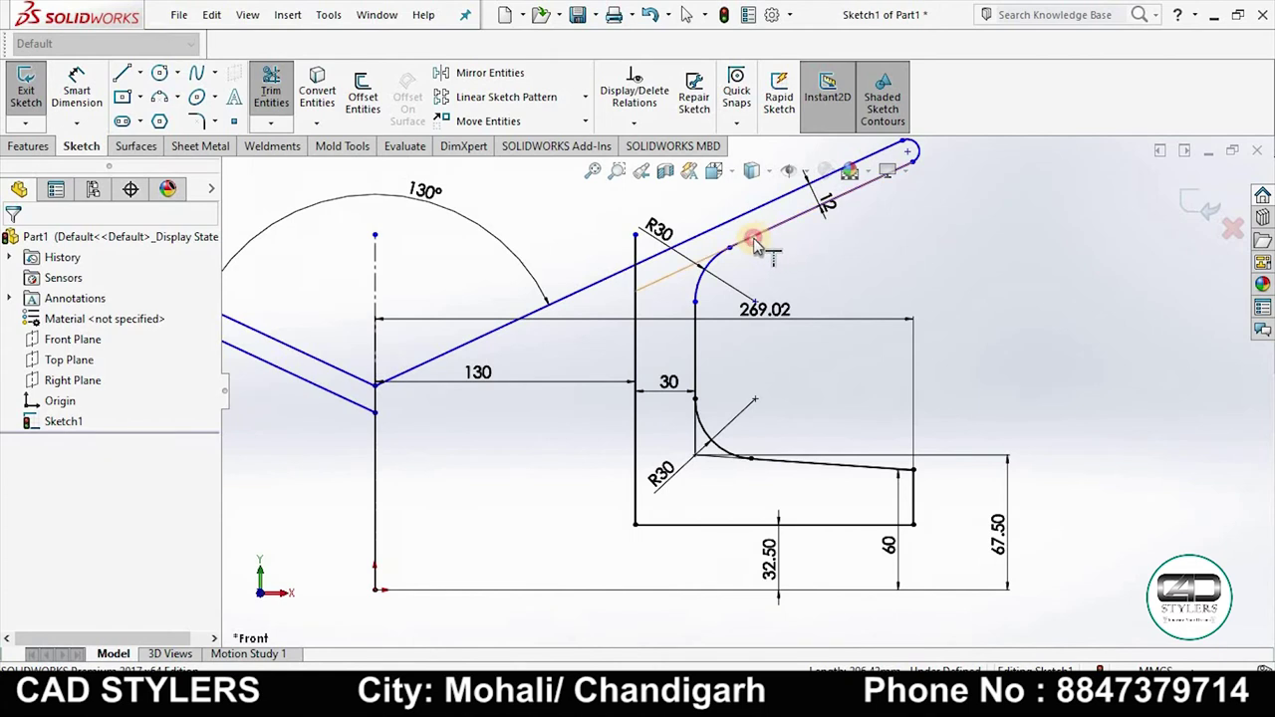
left_click_drag(754, 244, 675, 276)
key("Escape")
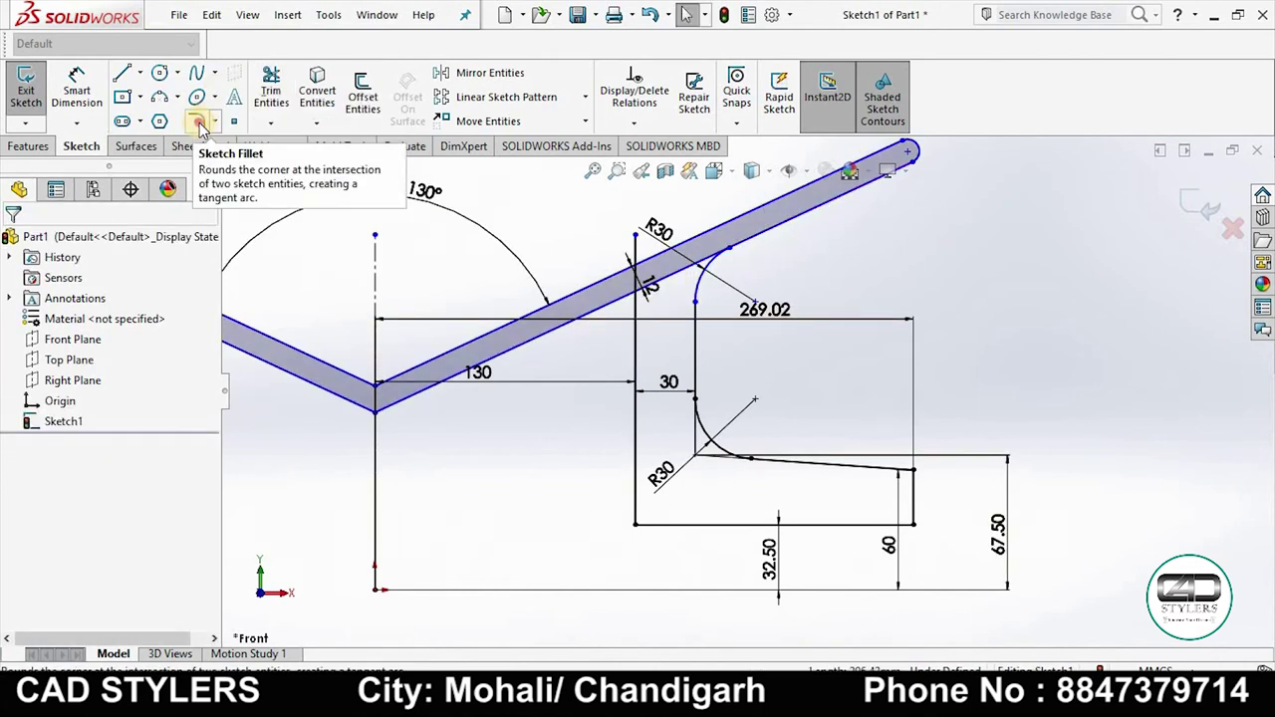
Add an R30 fillet where the left vertical line meets the slanted band
left_click(200, 122)
left_click(632, 318)
left_click(607, 301)
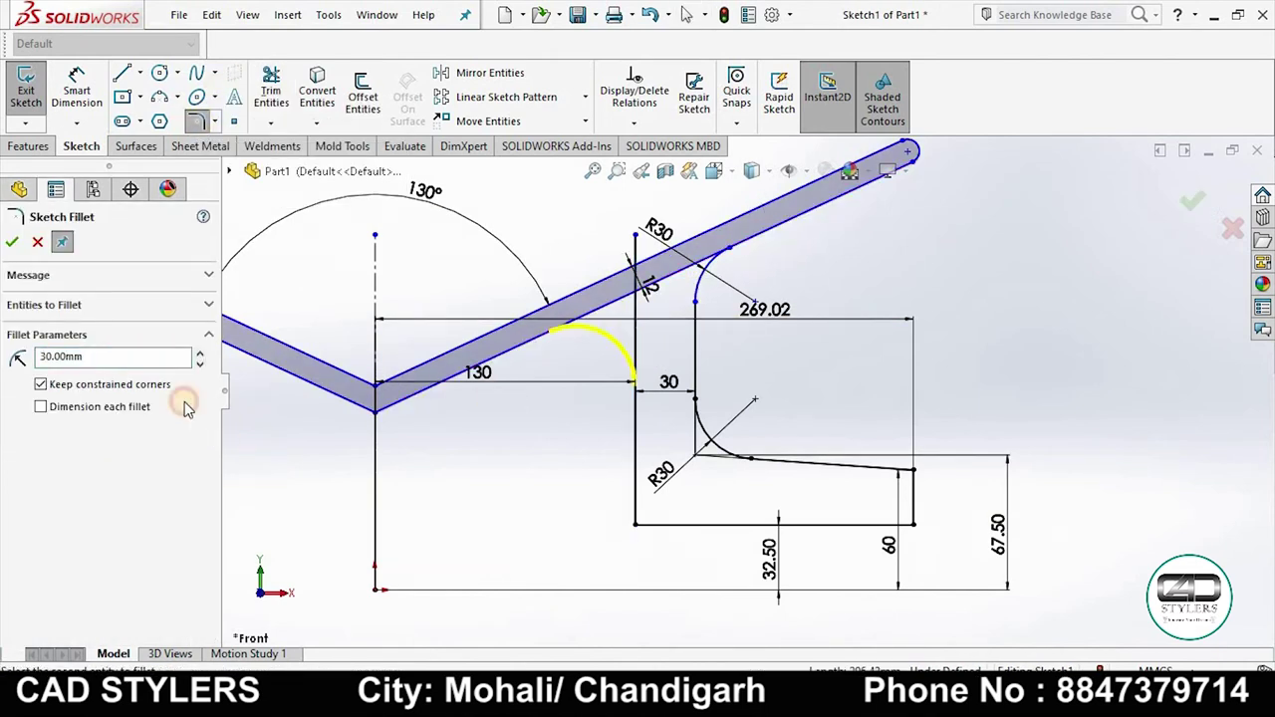
left_click(11, 243)
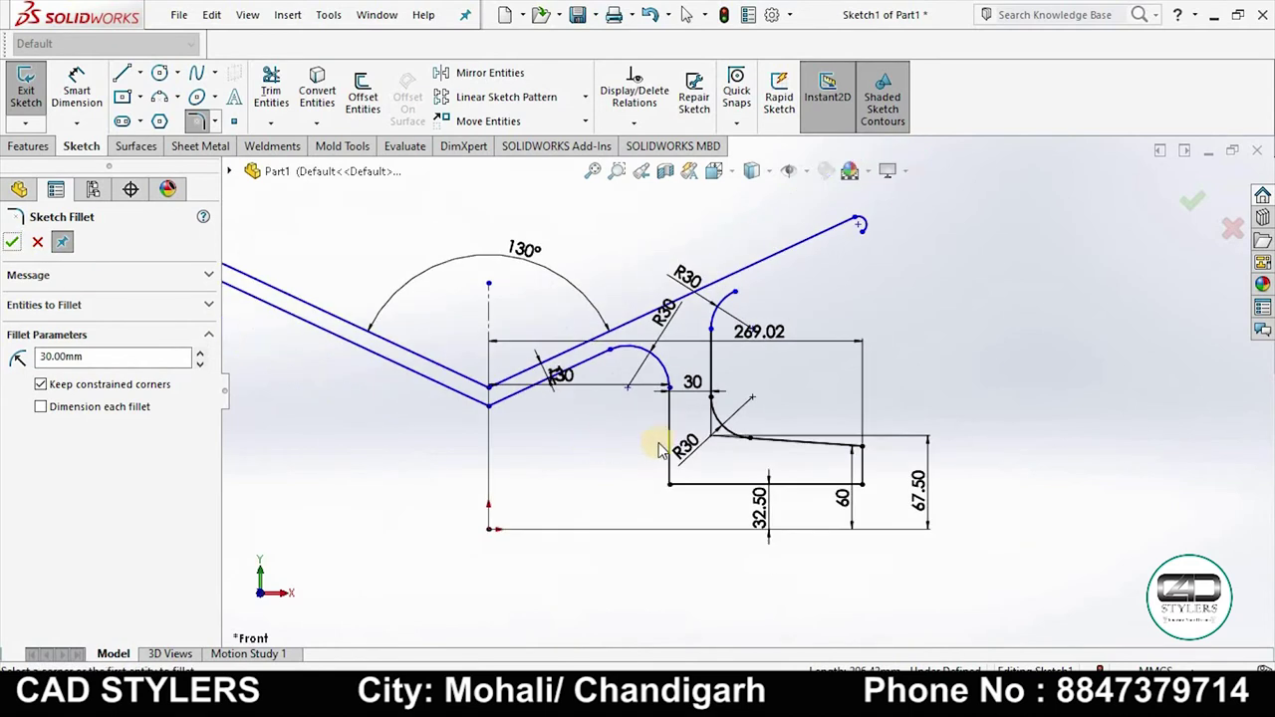
Draw a line closing the profile at the band's upper end and check the Exercise-5 reference
left_click(121, 72)
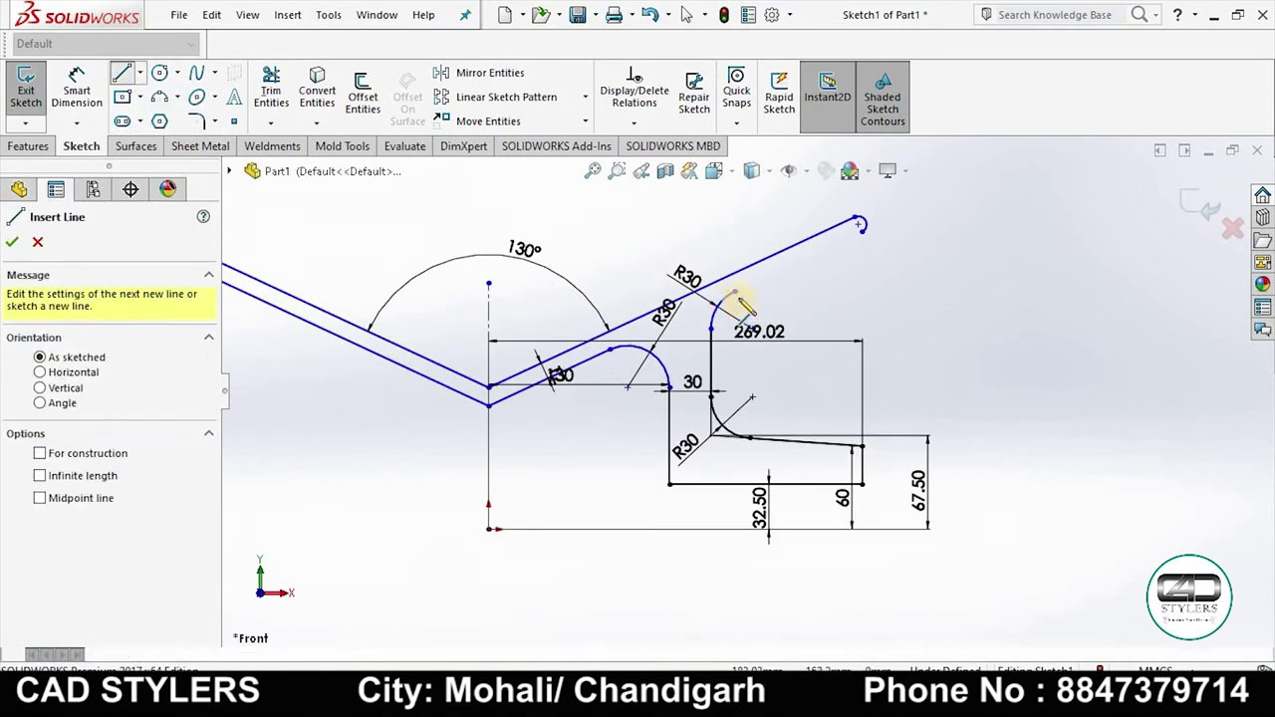
left_click_drag(780, 287, 861, 225)
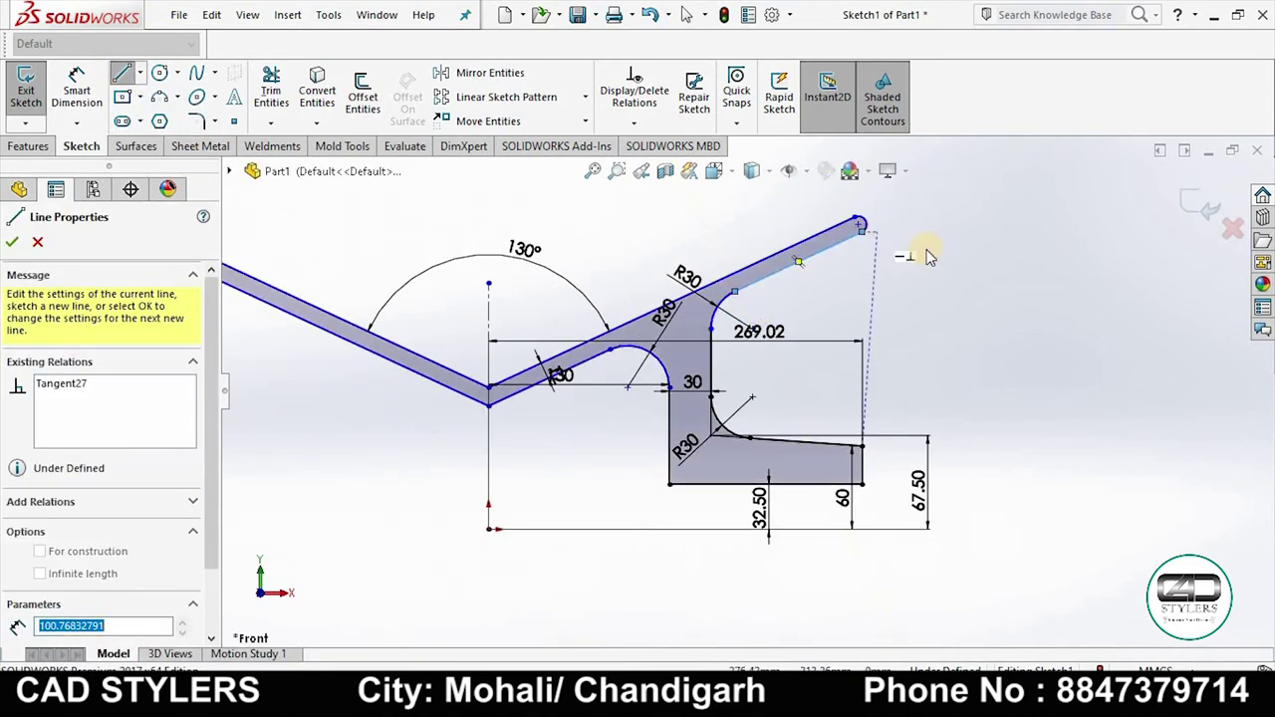
key("Escape")
left_click(887, 578)
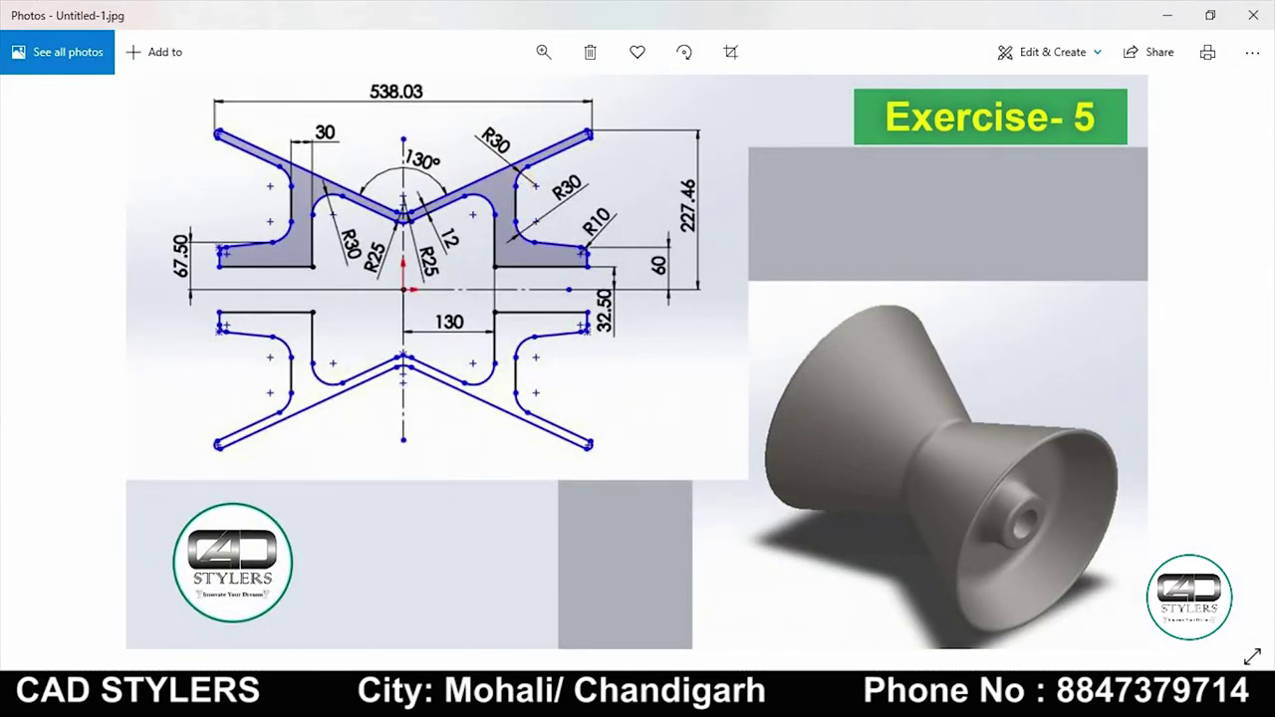
left_click(1106, 698)
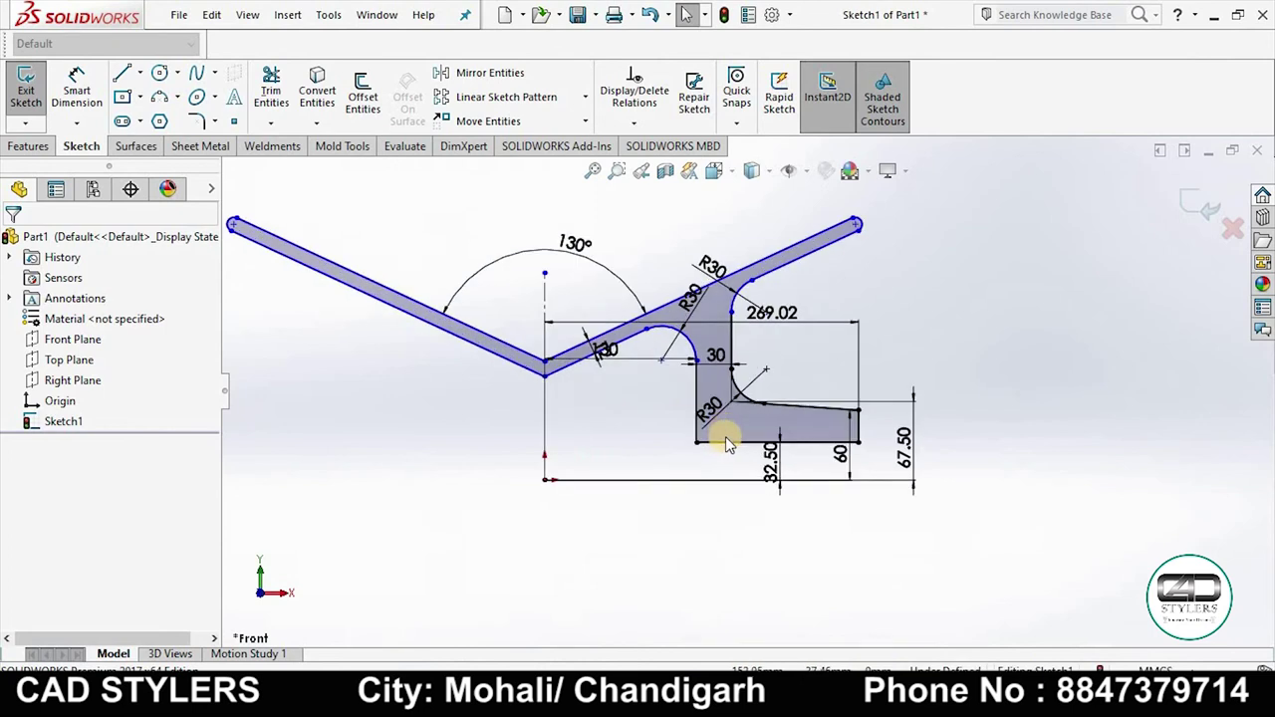
Round the right outer corner with an R10 fillet and box-select the profile's lines and arcs
scroll(726, 436, "down", 3)
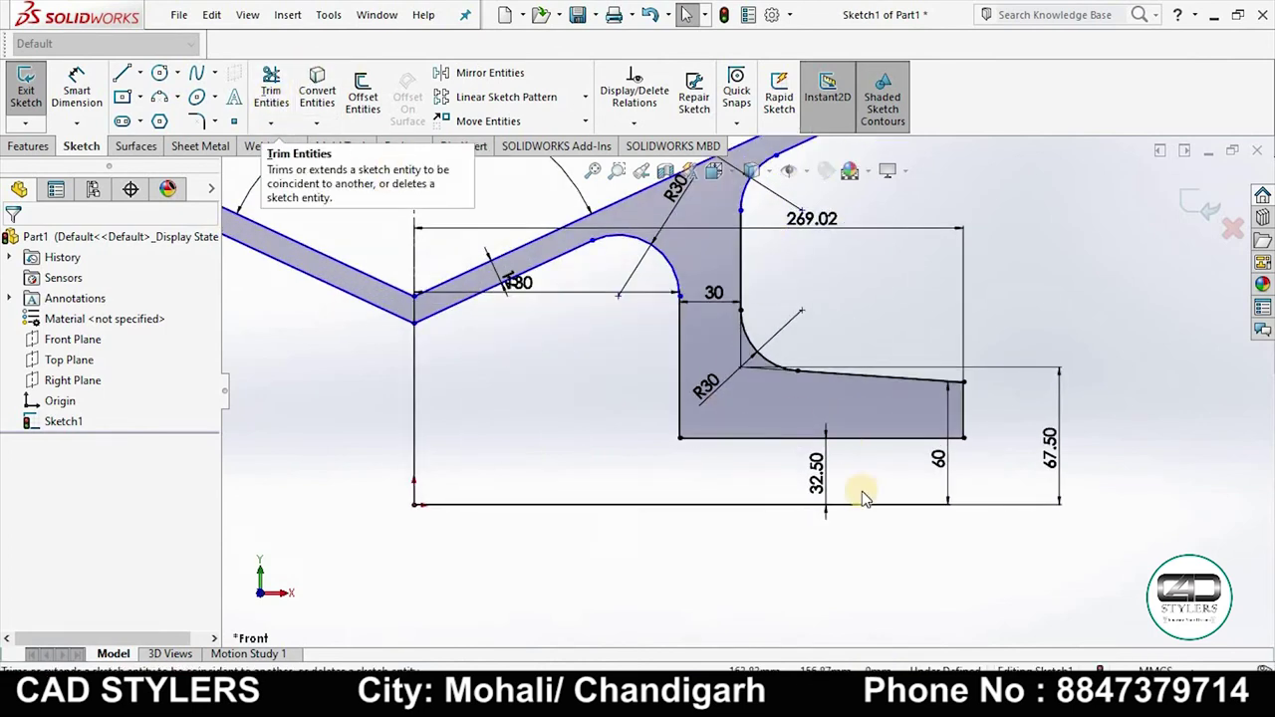
key("alt+Tab")
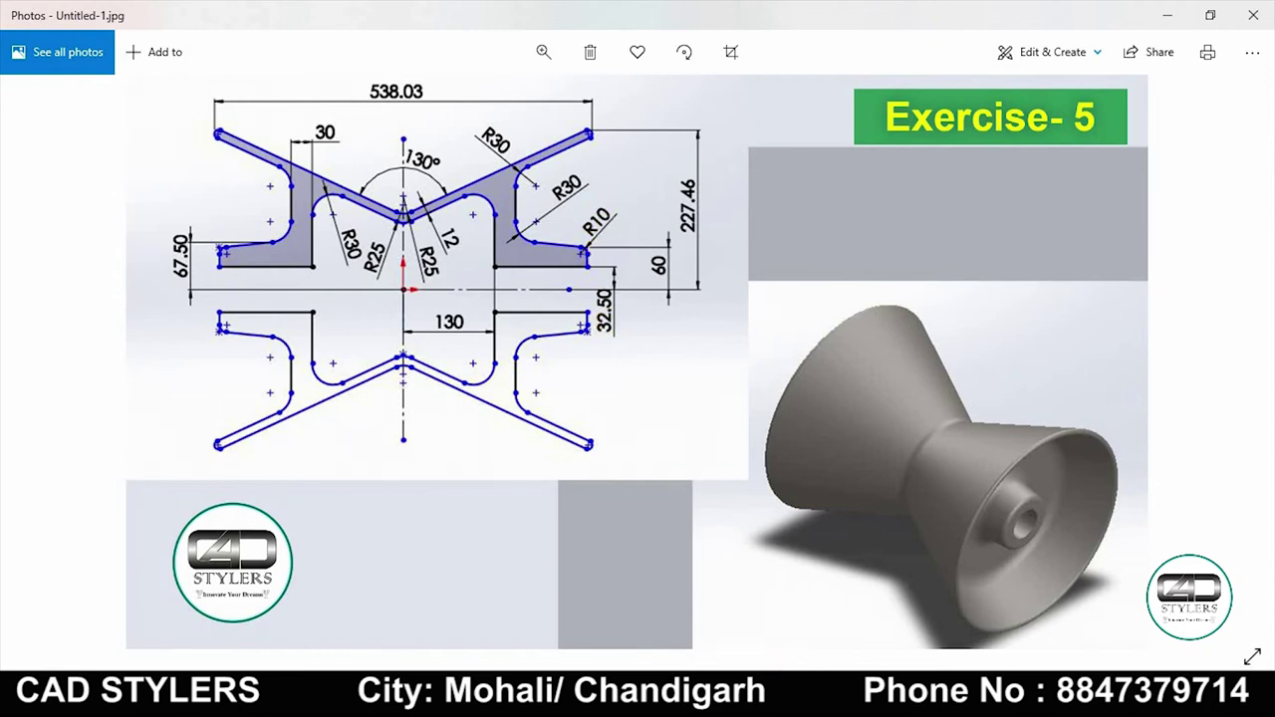
key("alt+Tab")
left_click(197, 120)
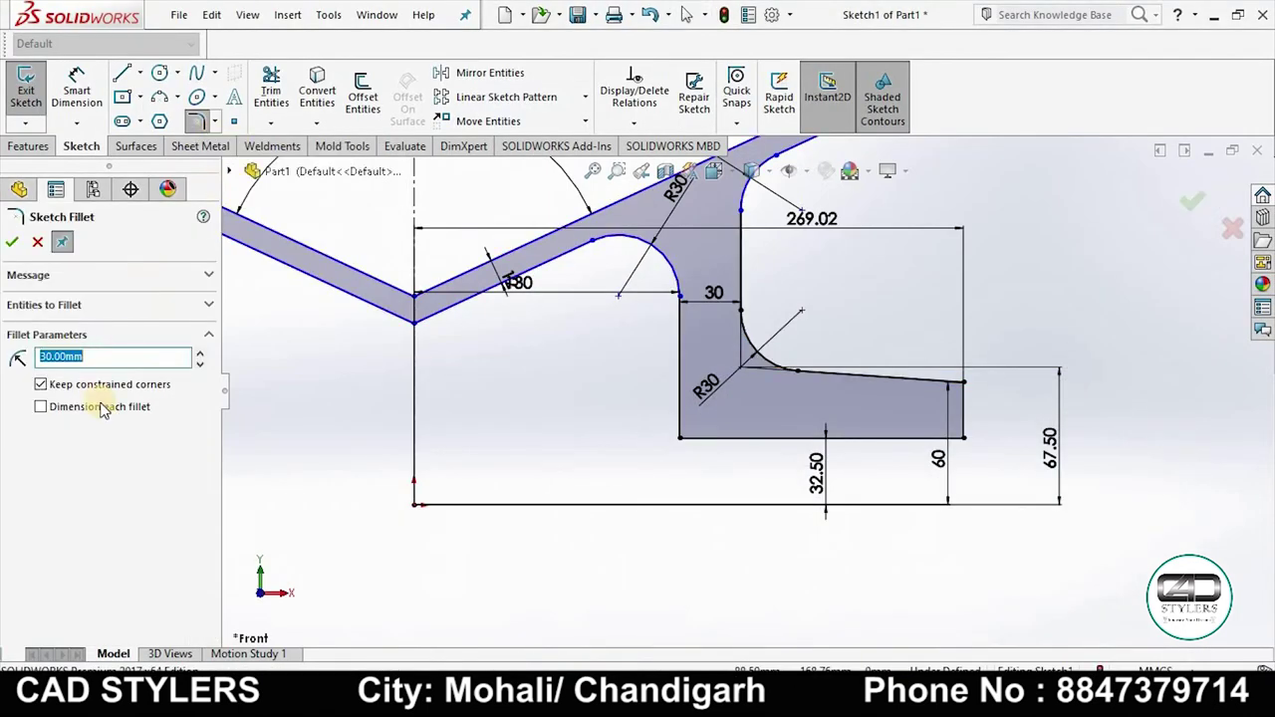
left_click(966, 380)
left_click(11, 242)
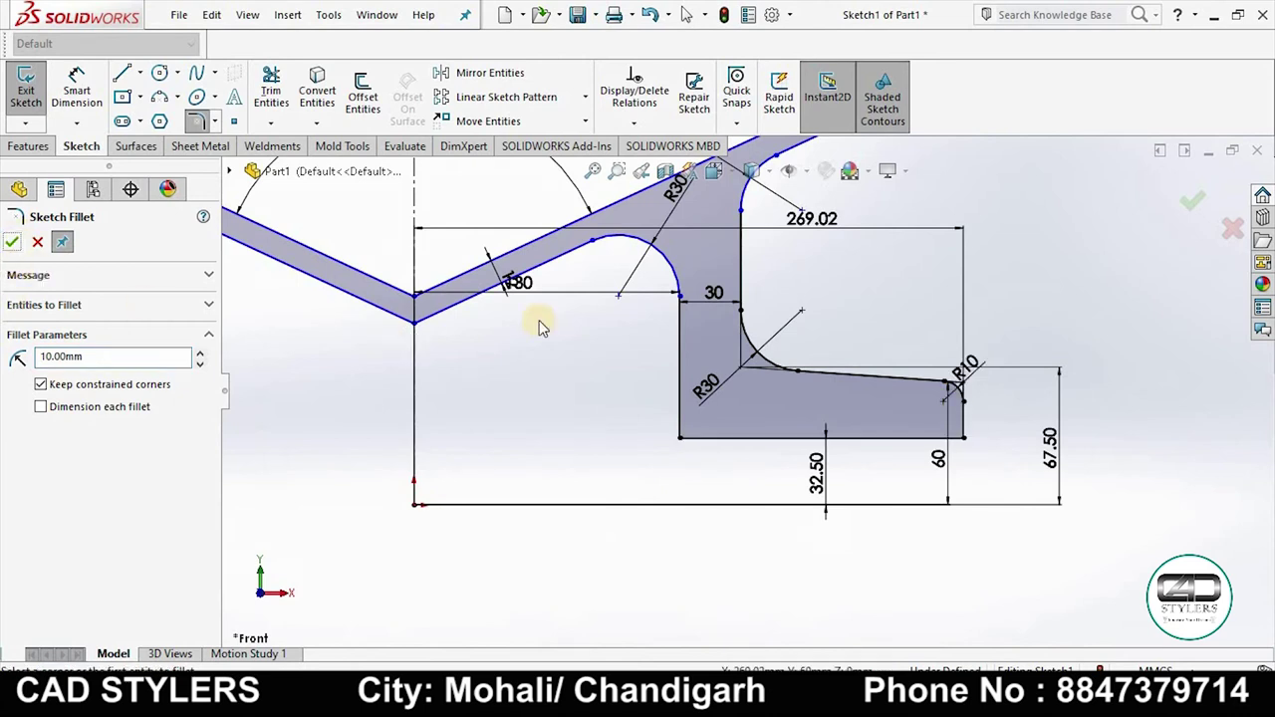
scroll(742, 388, "up", 2)
right_click_drag(654, 232, 1003, 318)
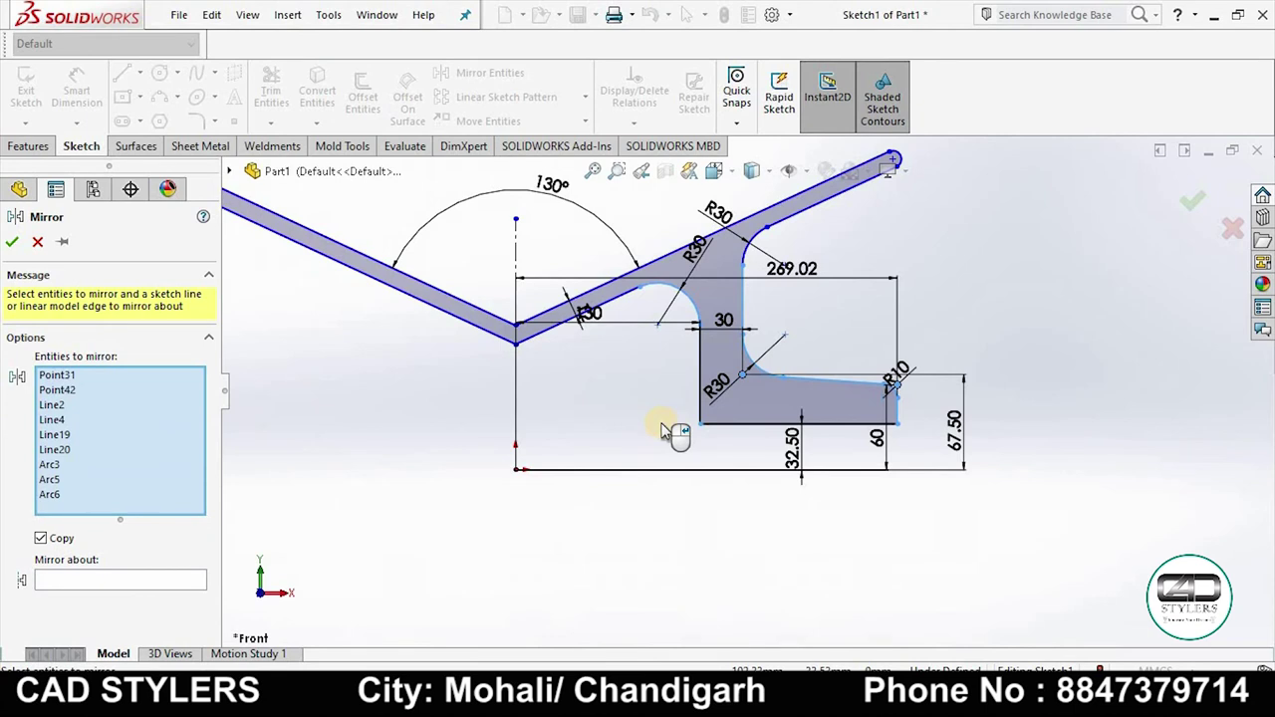
Mirror the bottom line, upper R30 arc and small arc about centreline Line6 to the left
left_click(91, 583)
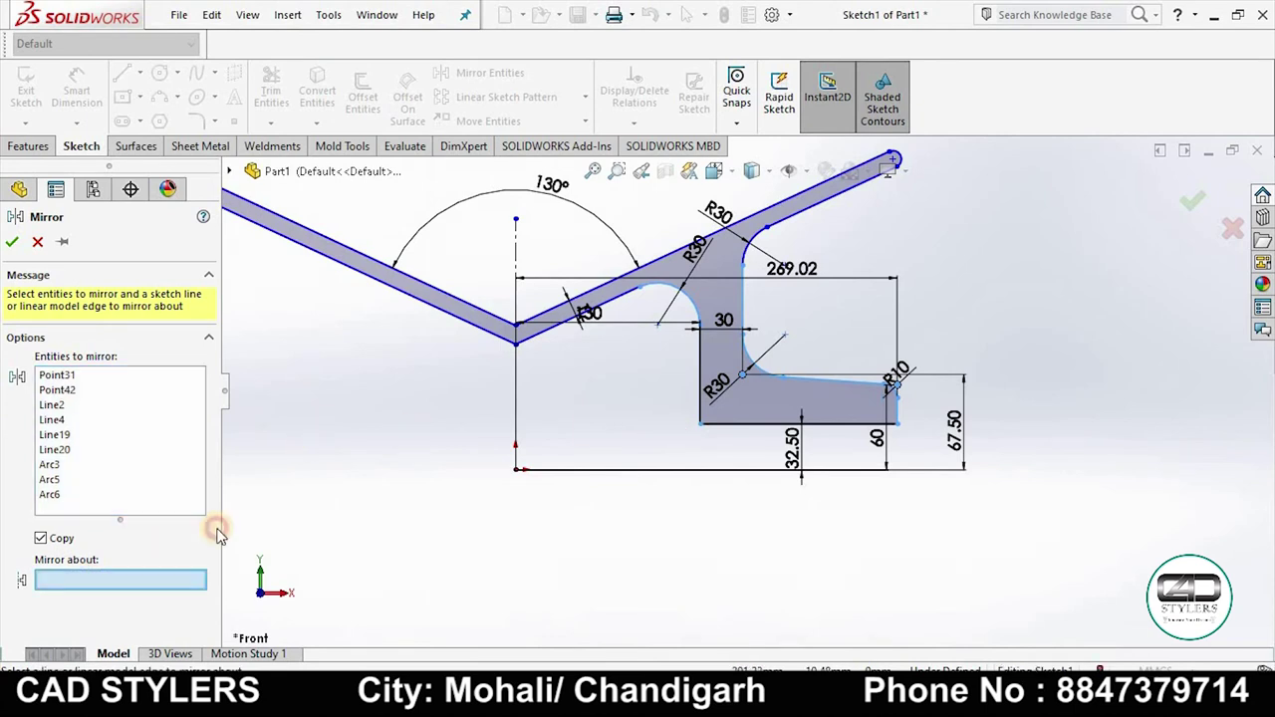
left_click(515, 257)
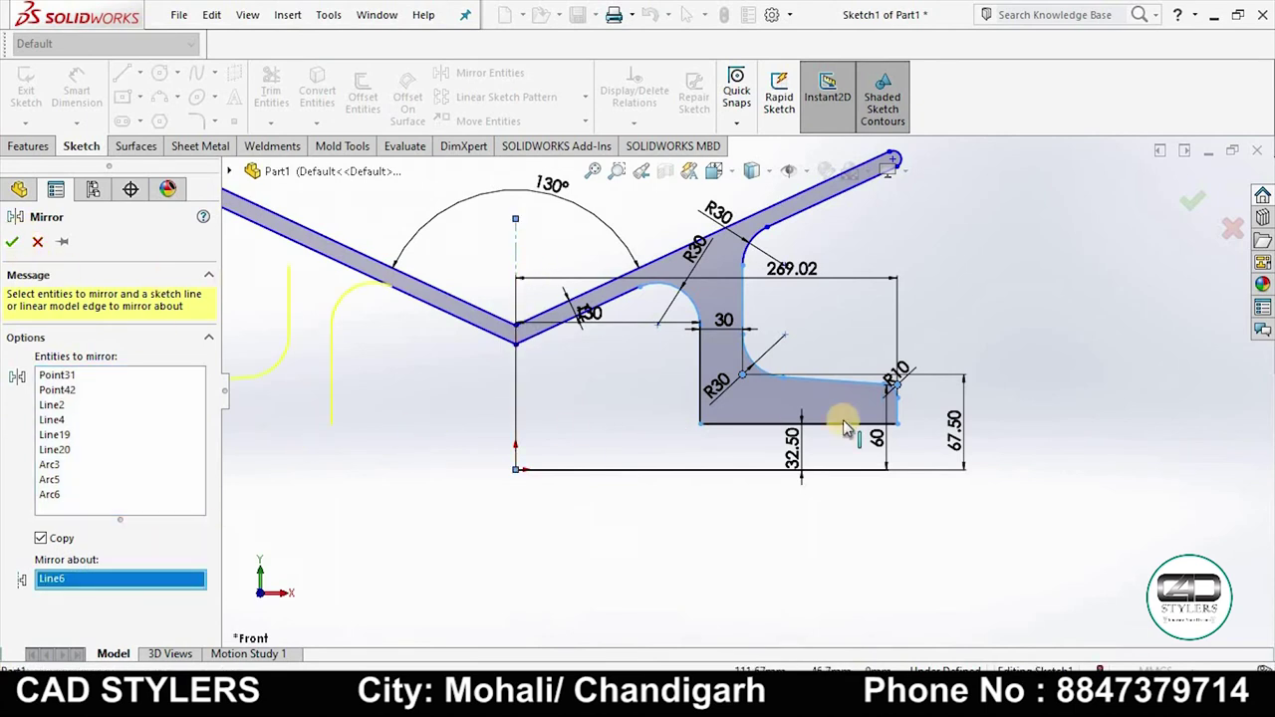
left_click(703, 425)
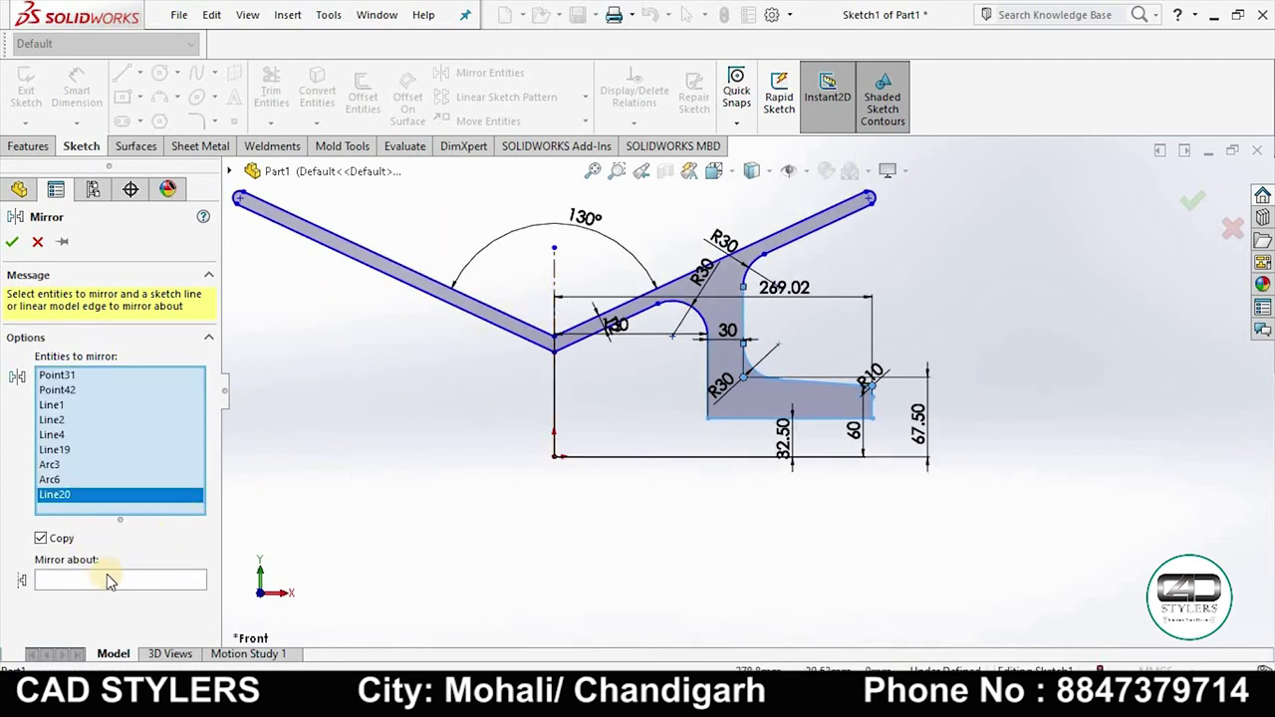
left_click(108, 580)
left_click(555, 269)
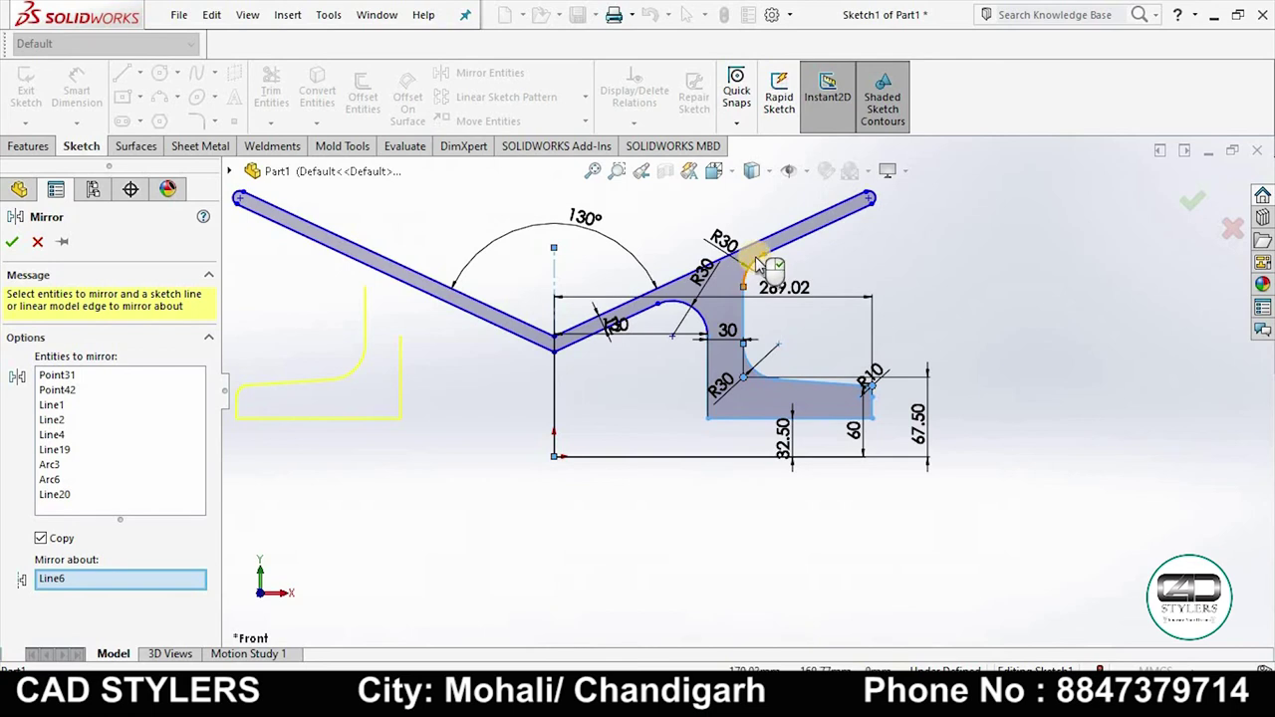
left_click(162, 463)
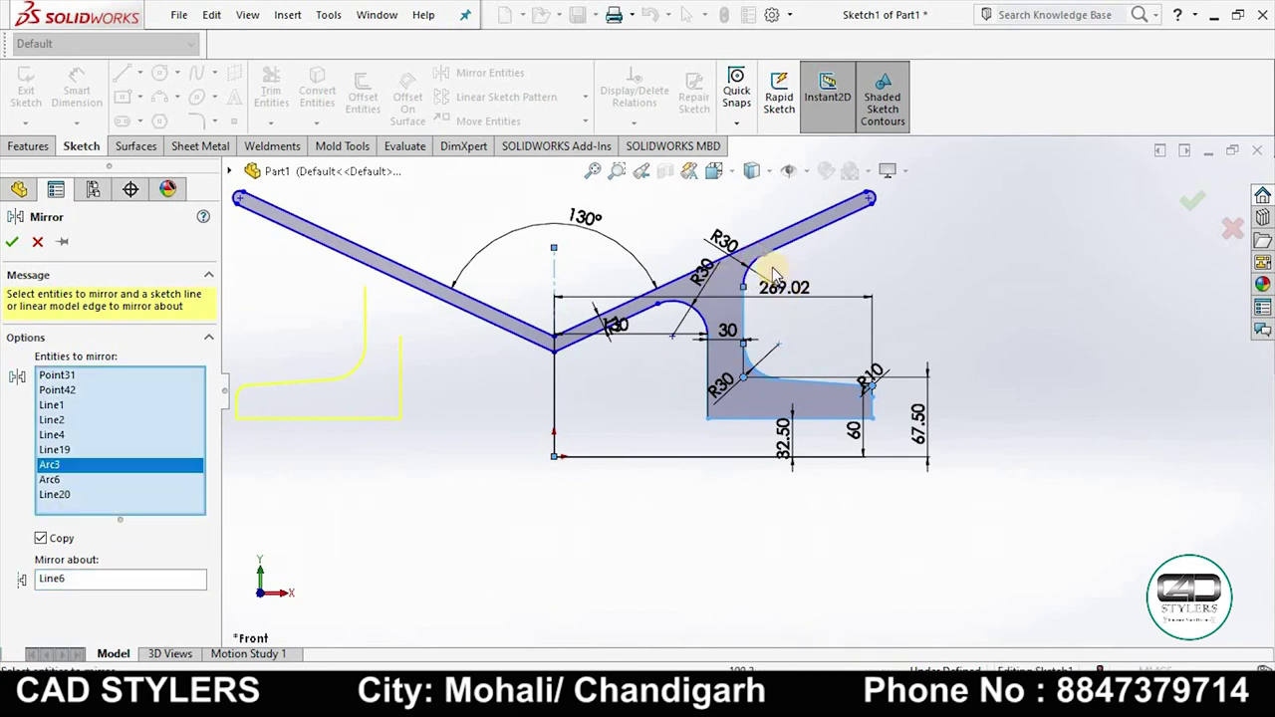
left_click(755, 263)
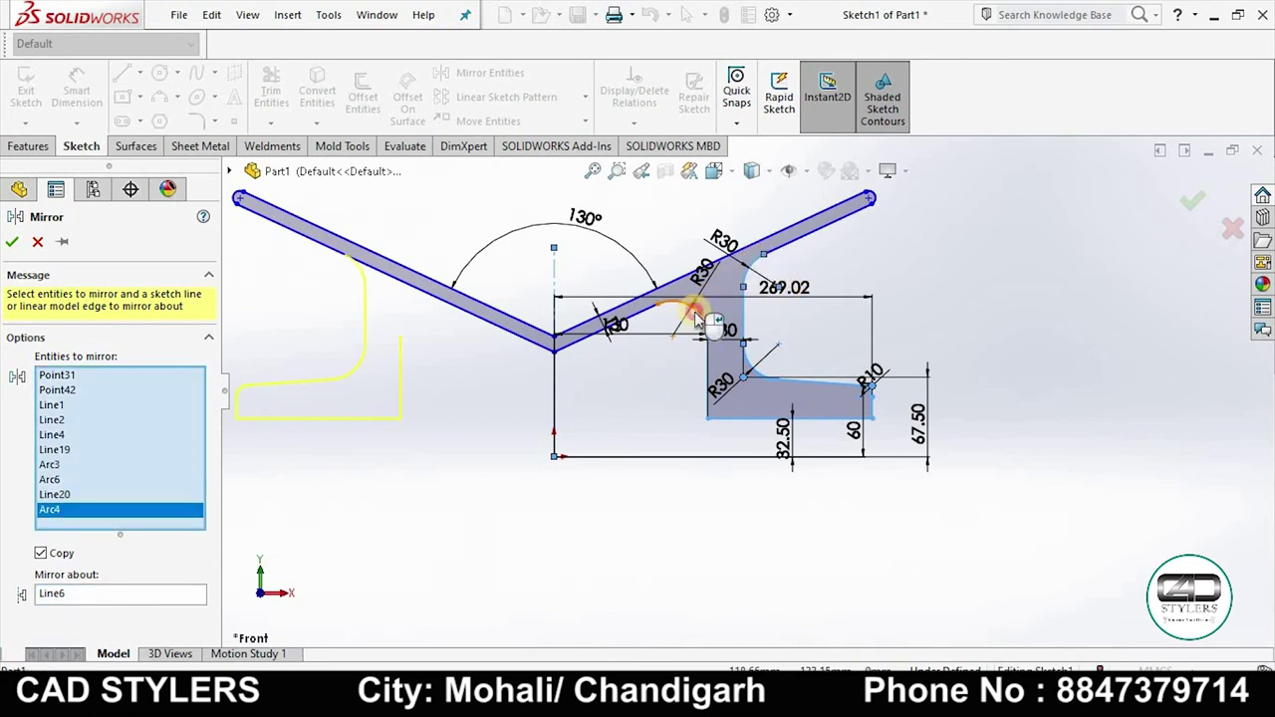
left_click(697, 319)
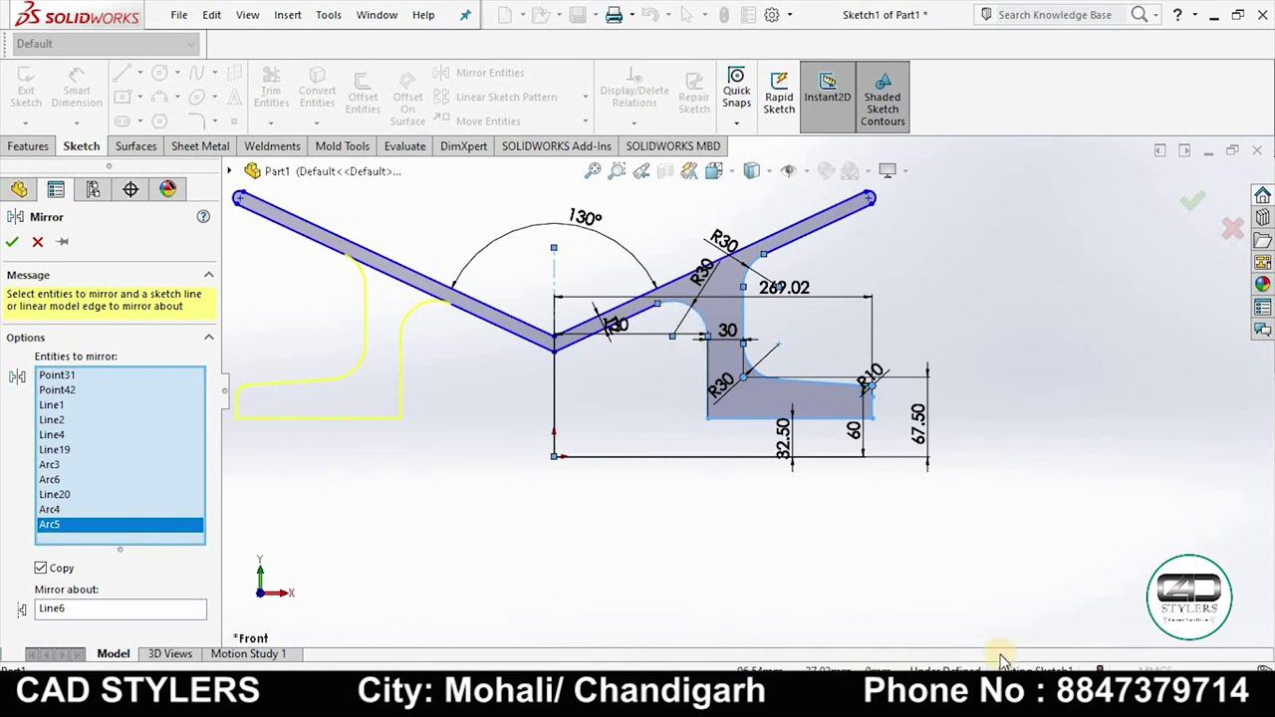
left_click(12, 243)
Power-trim the stray edge between the left arcs, then view the Exercise-5 reference in Photos
left_click(270, 84)
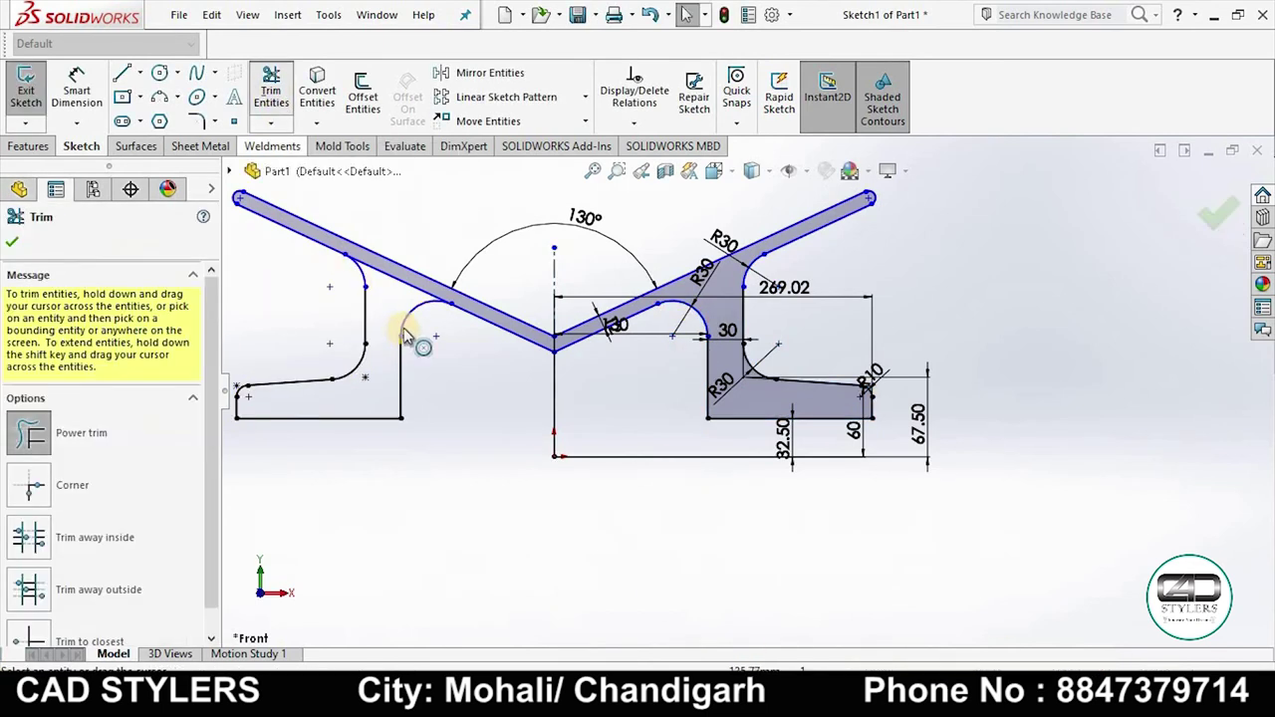
left_click_drag(388, 273, 412, 308)
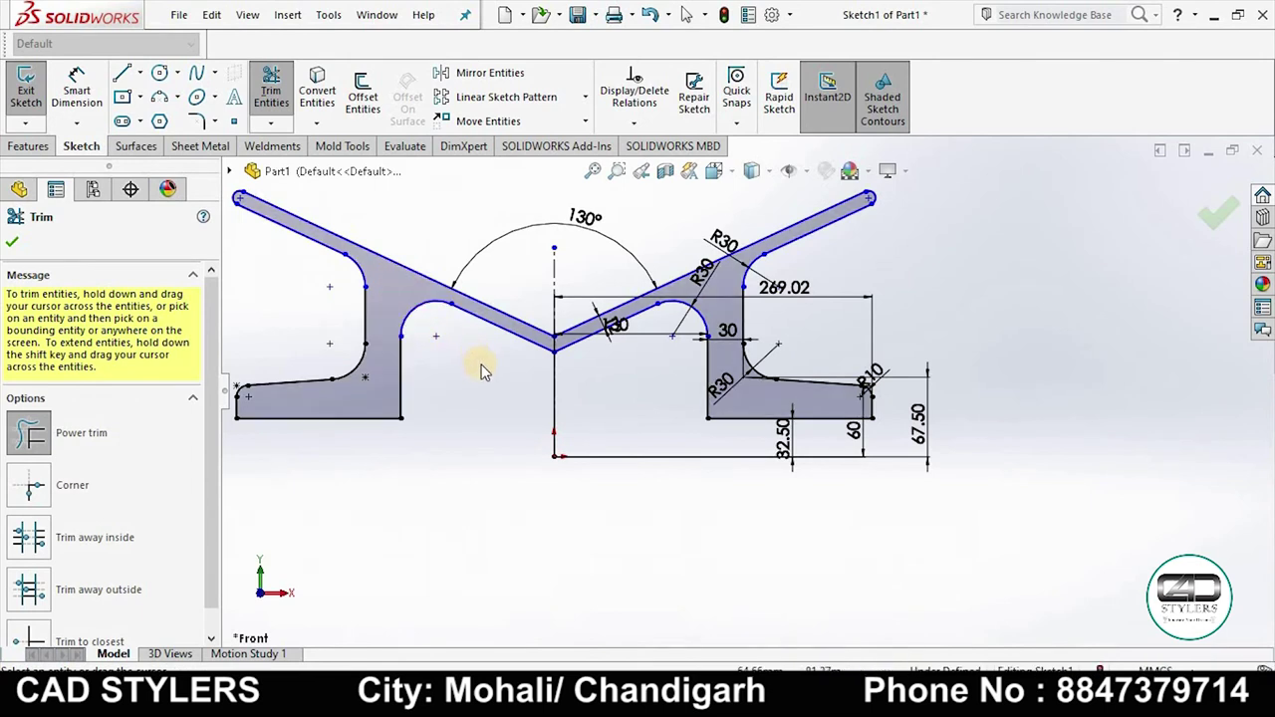
scroll(481, 371, "up", 2)
scroll(634, 379, "down", 2)
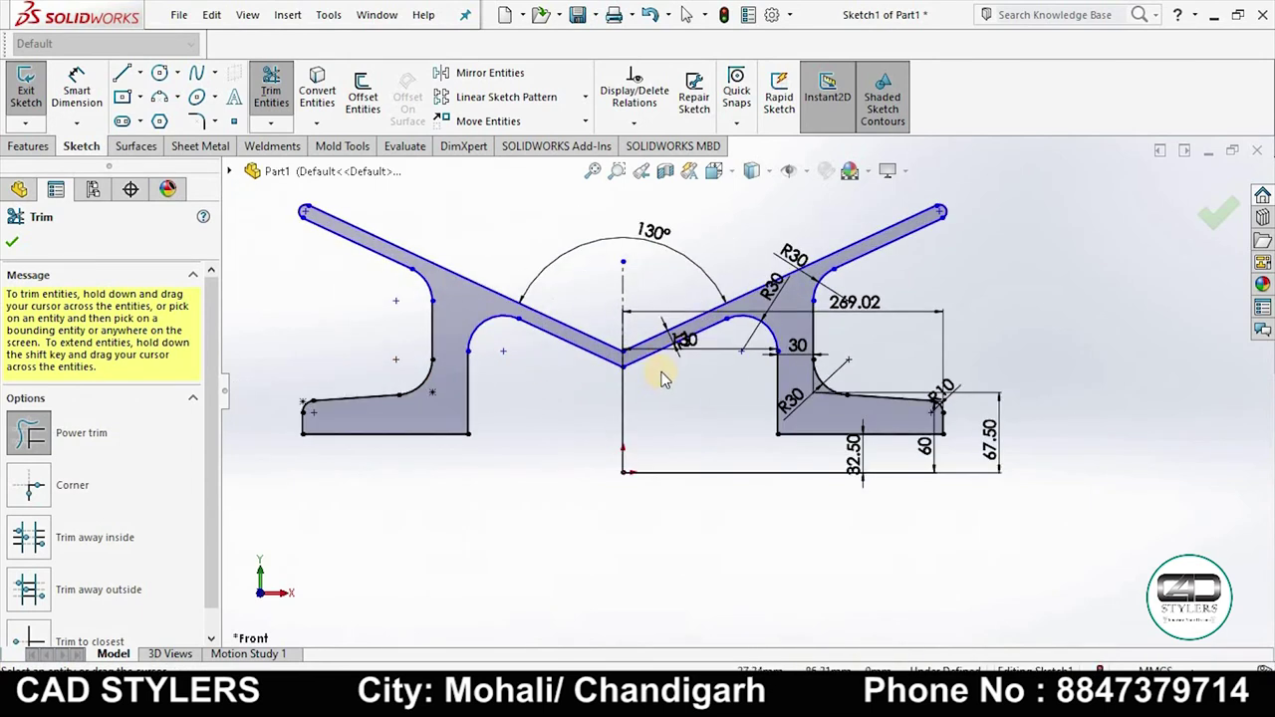
scroll(660, 369, "down", 2)
mouse_move(915, 659)
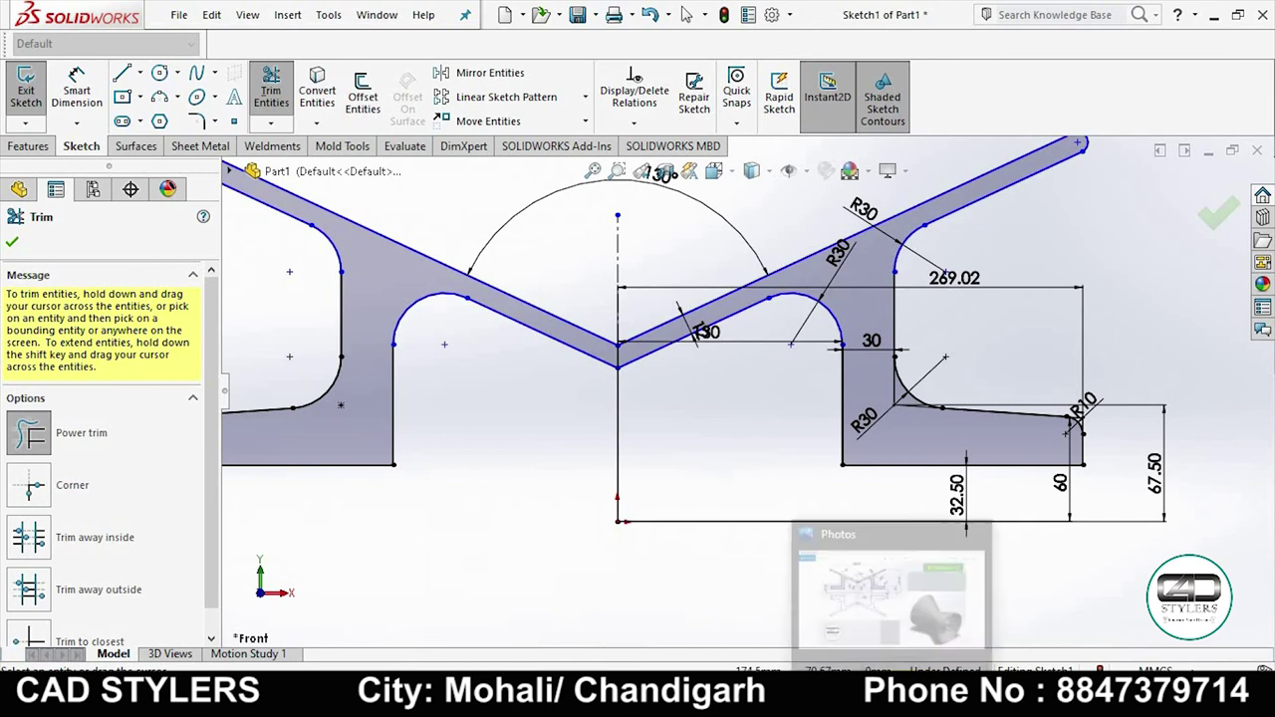
left_click(887, 608)
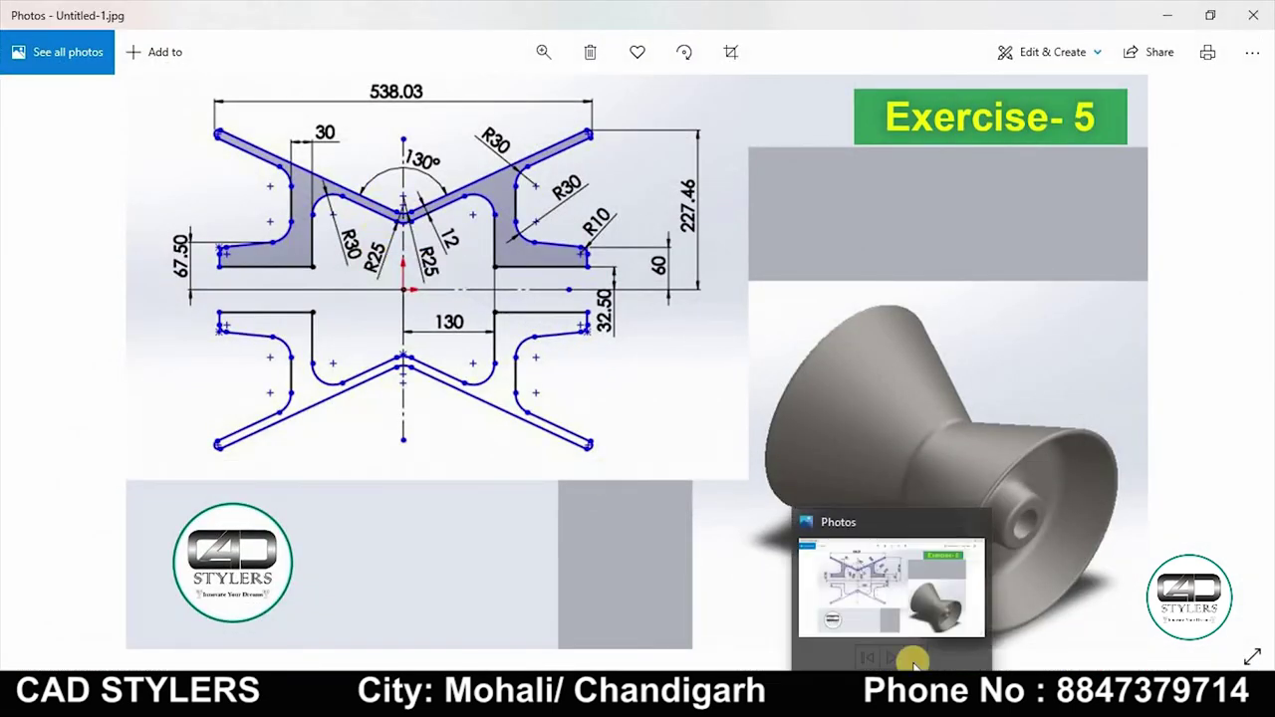
Fillet the inner and outer bottom V corners at R25, then exit Sketch1
left_click(916, 660)
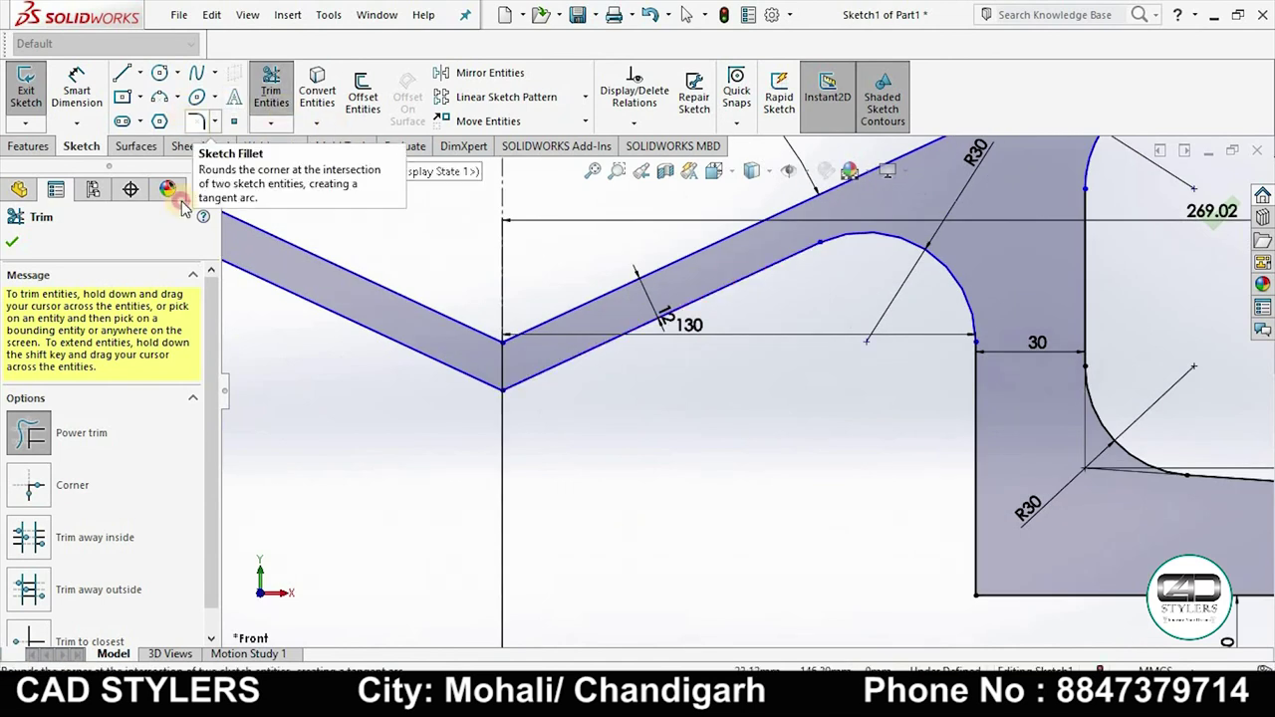
left_click(197, 121)
type("25")
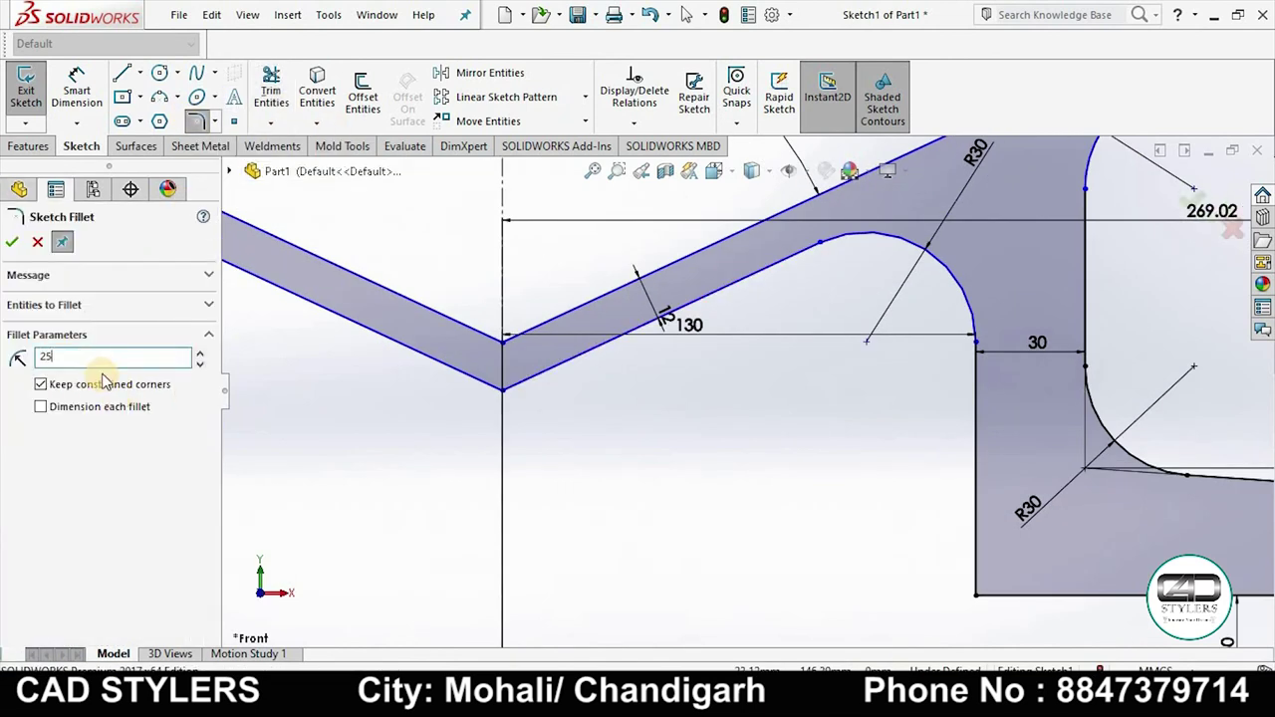
left_click(502, 341)
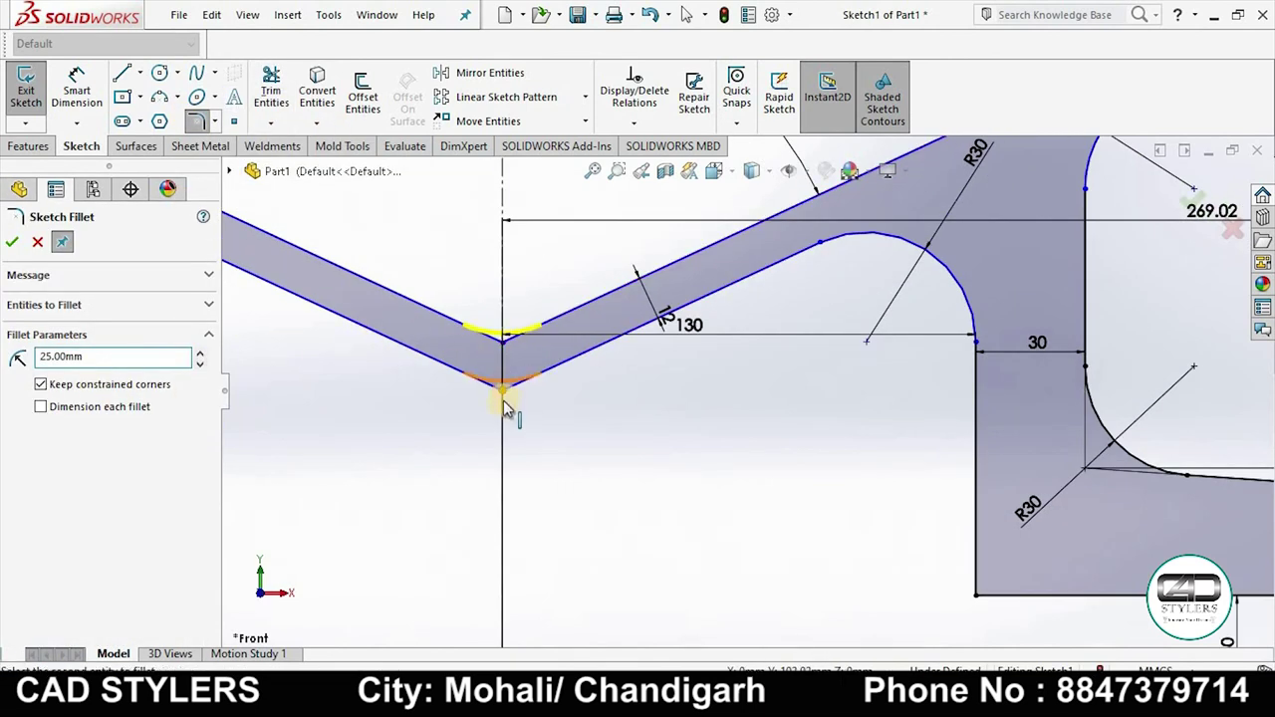
left_click(503, 391)
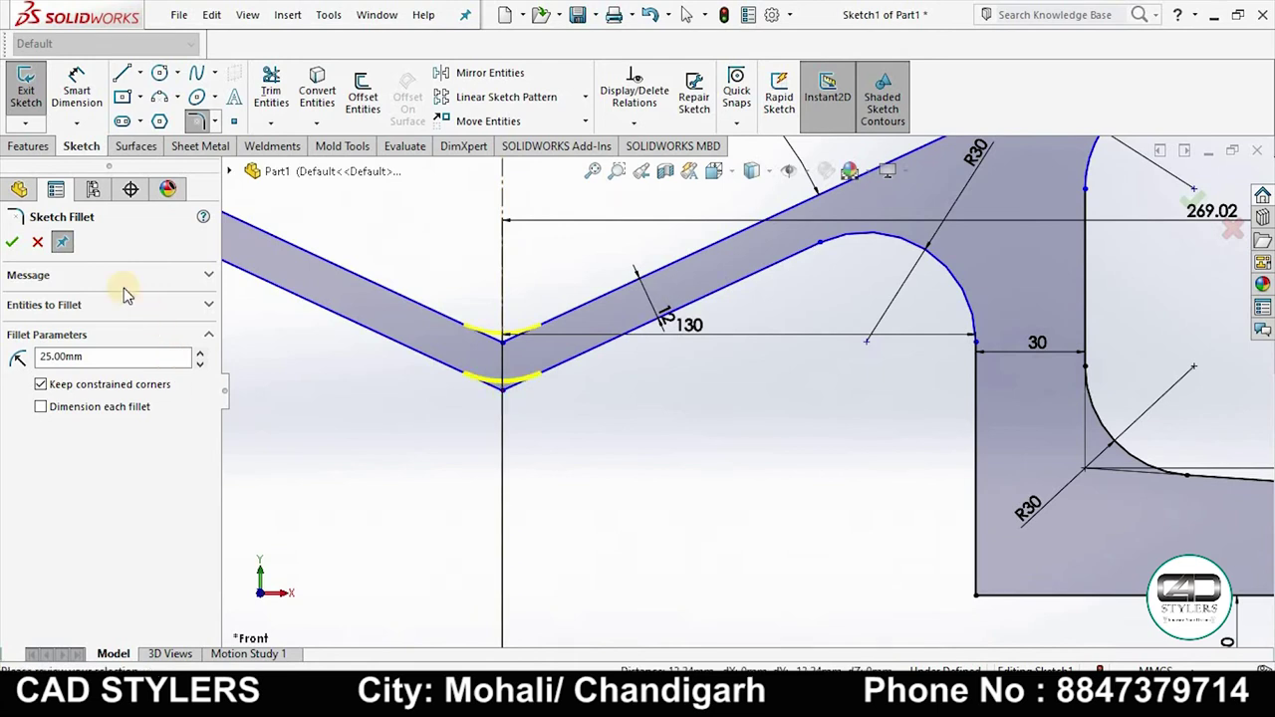
left_click(12, 243)
key("f")
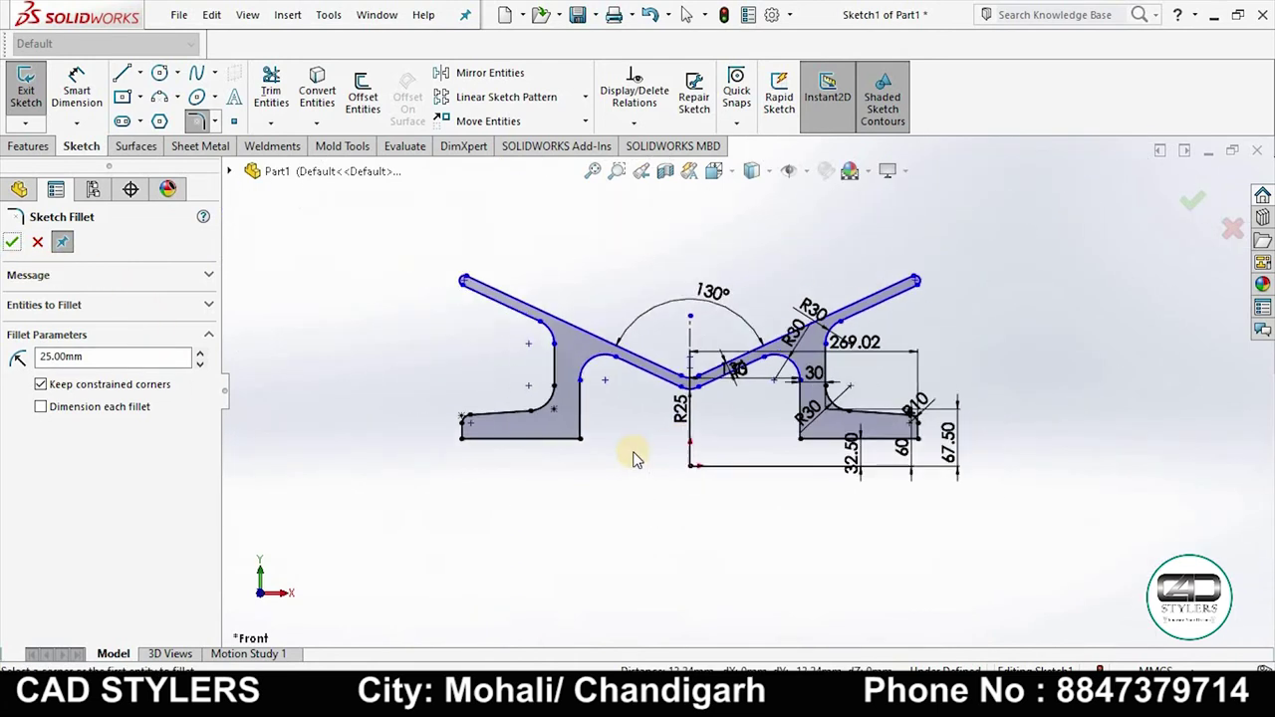
scroll(747, 457, "down", 2)
scroll(783, 448, "down", 2)
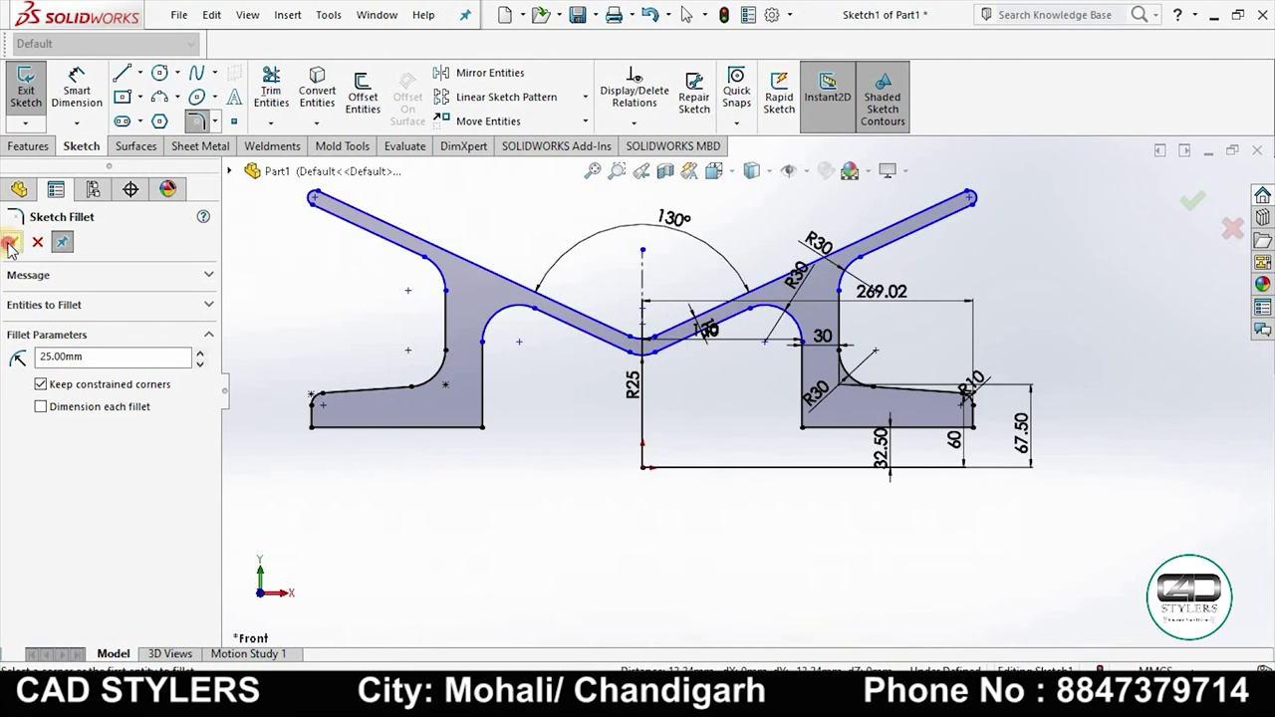
left_click(10, 244)
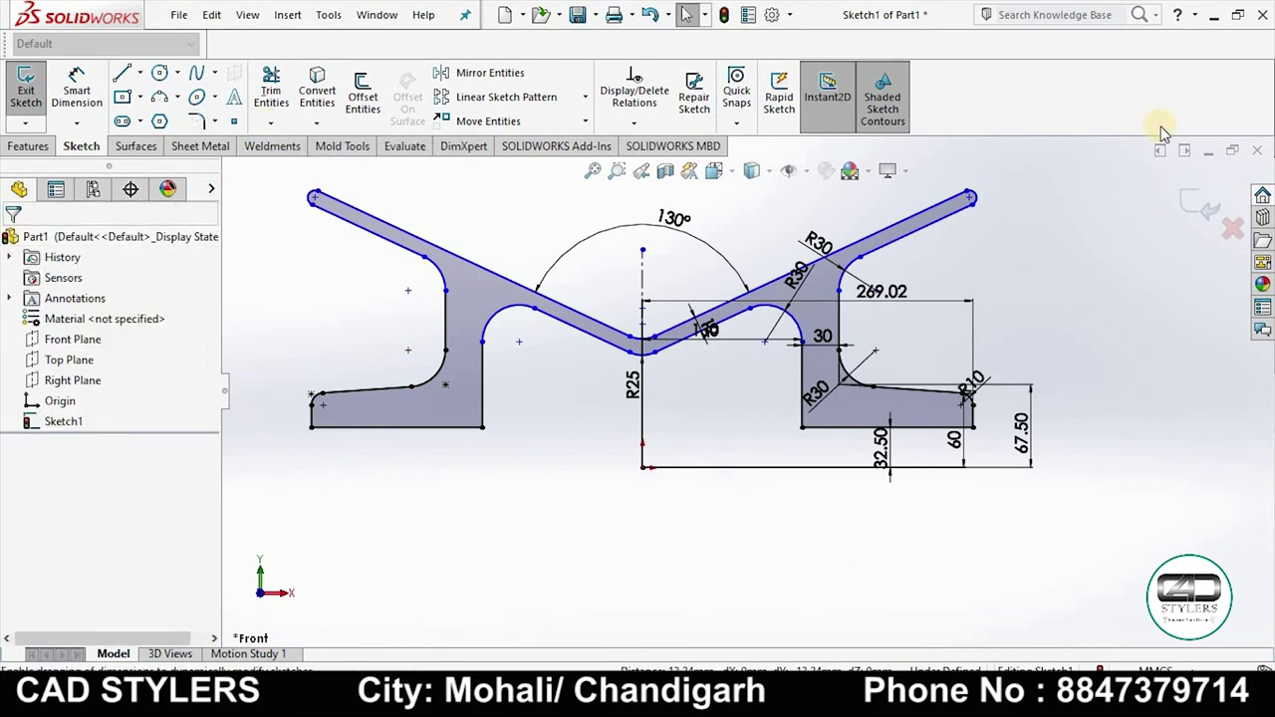
left_click(1200, 204)
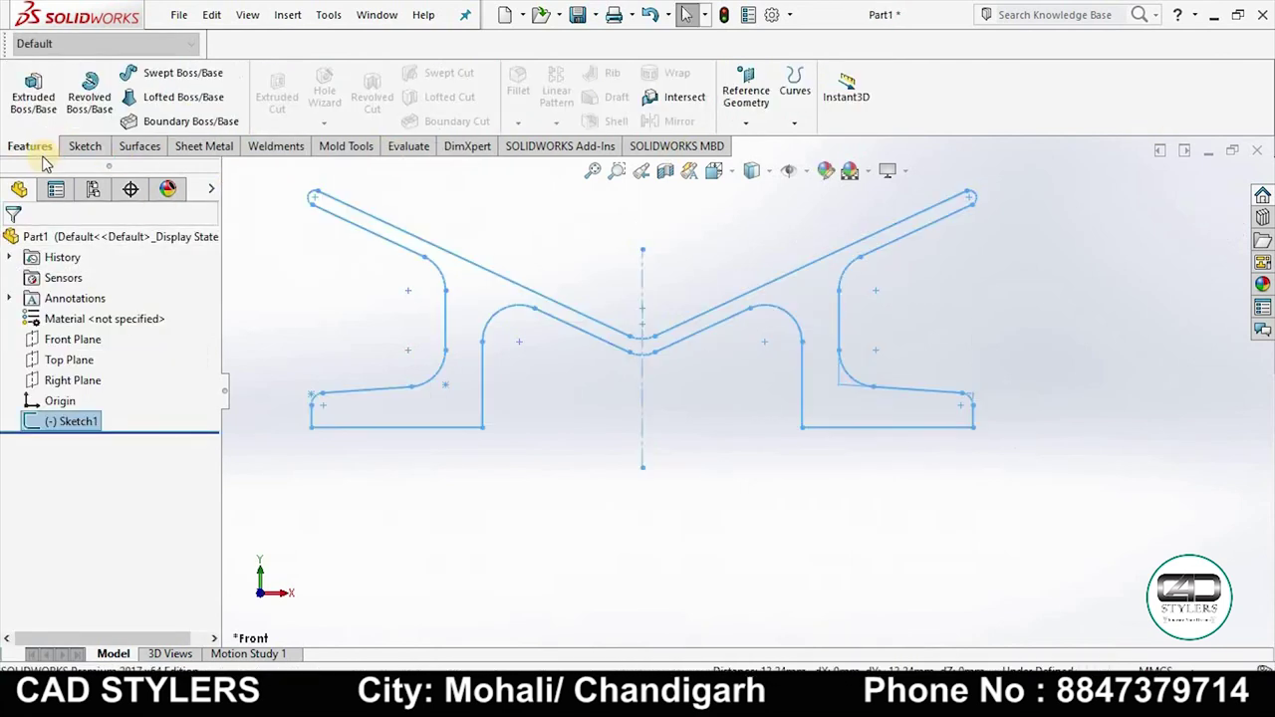
Cancel the axis-less revolve and reopen Sketch1 for editing in Front view
left_click(88, 91)
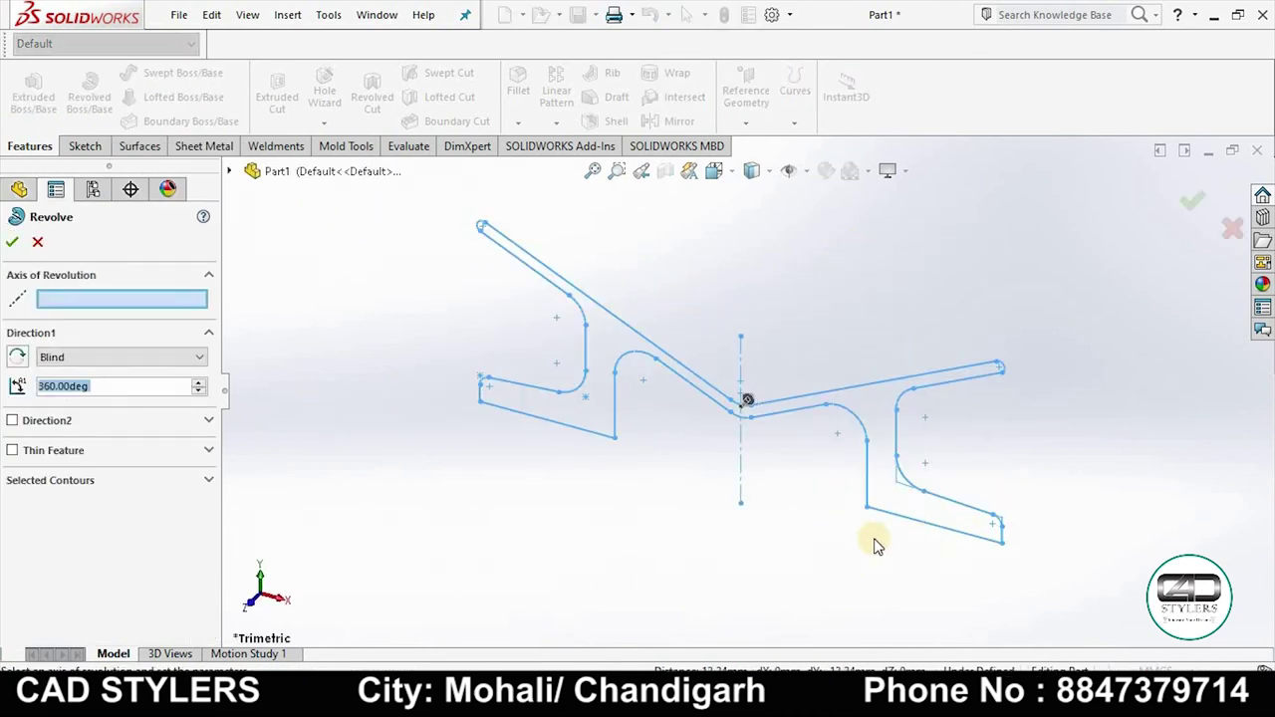
left_click(37, 244)
right_click(55, 421)
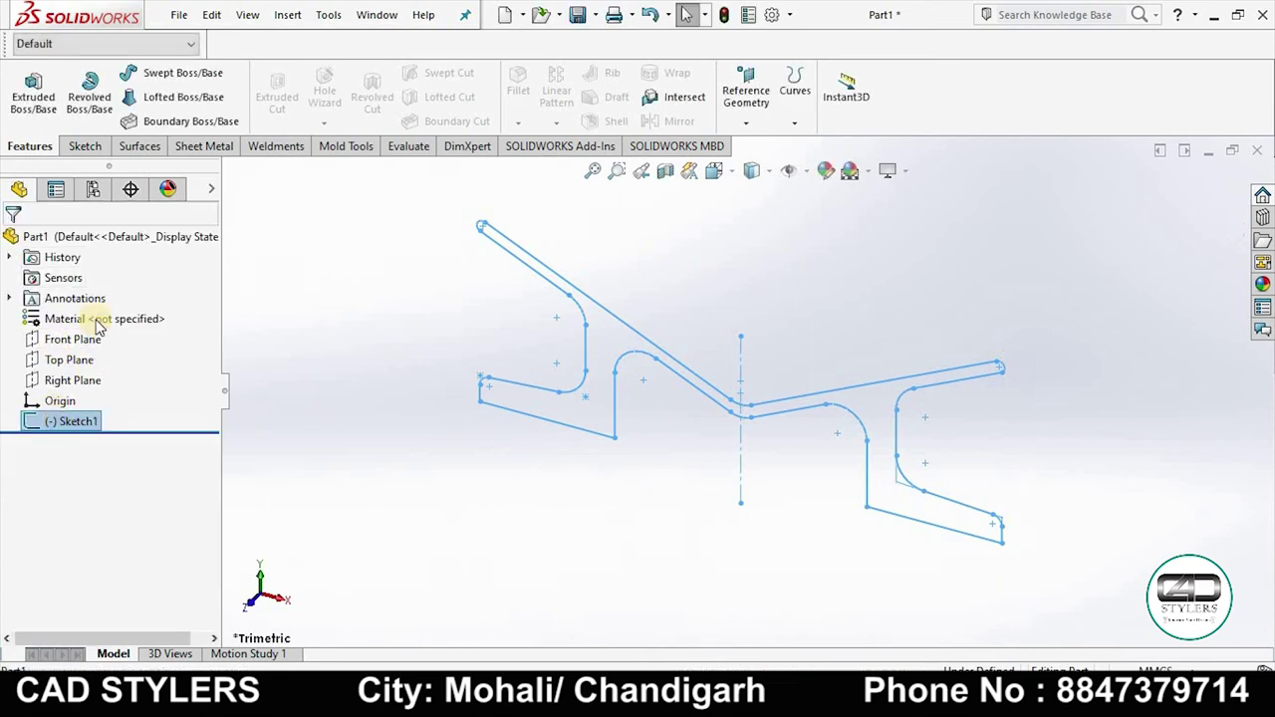
left_click(85, 314)
key("space")
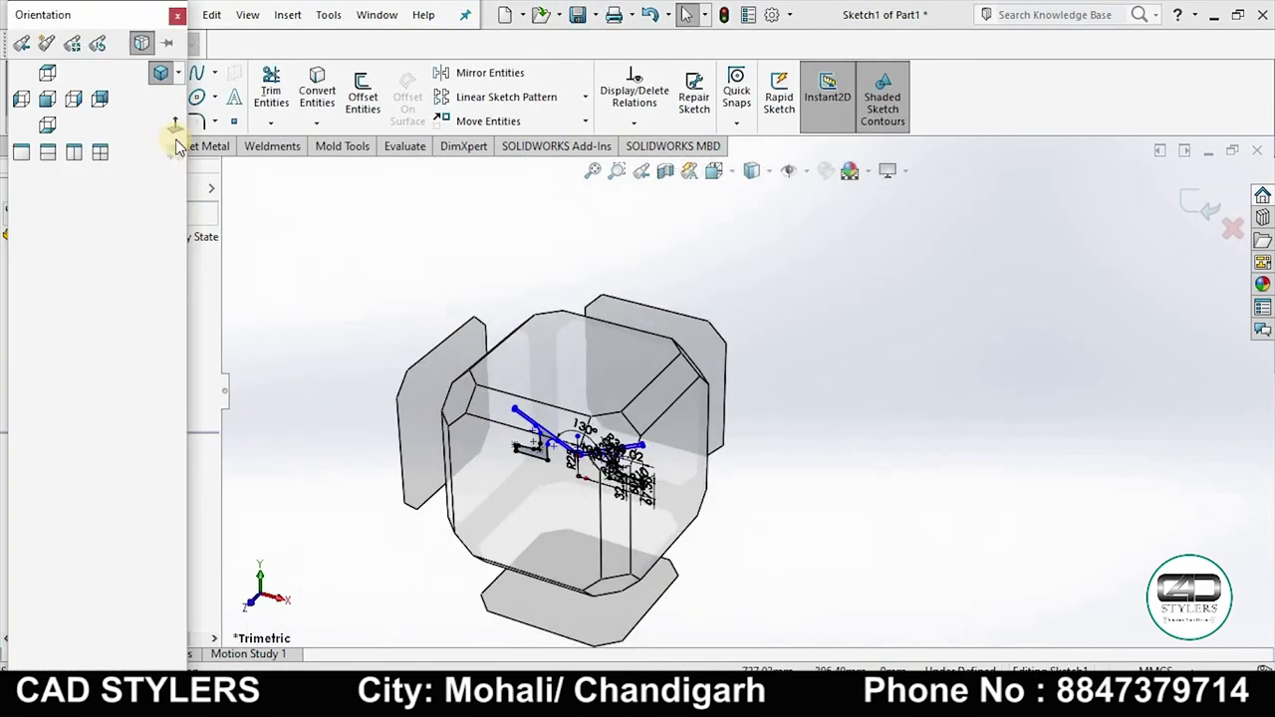
left_click(299, 607)
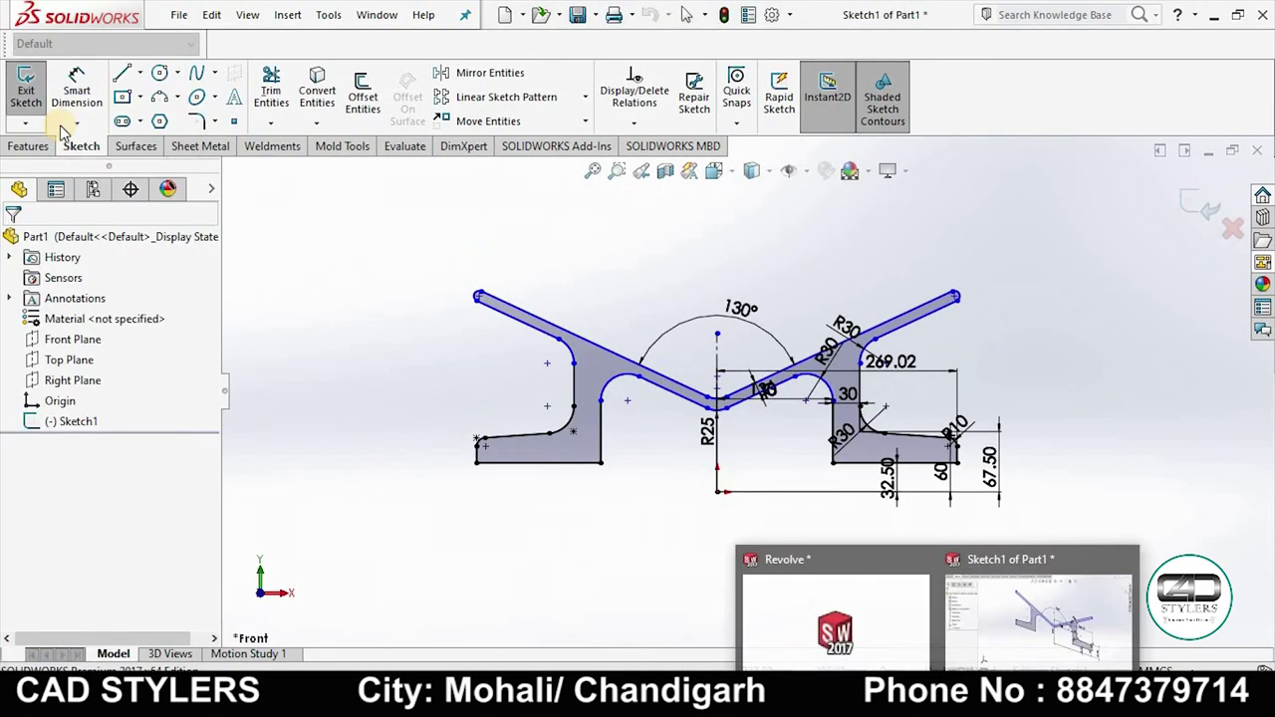
Draw a horizontal centreline from the origin to the right, then exit the sketch
left_click(140, 73)
left_click(157, 129)
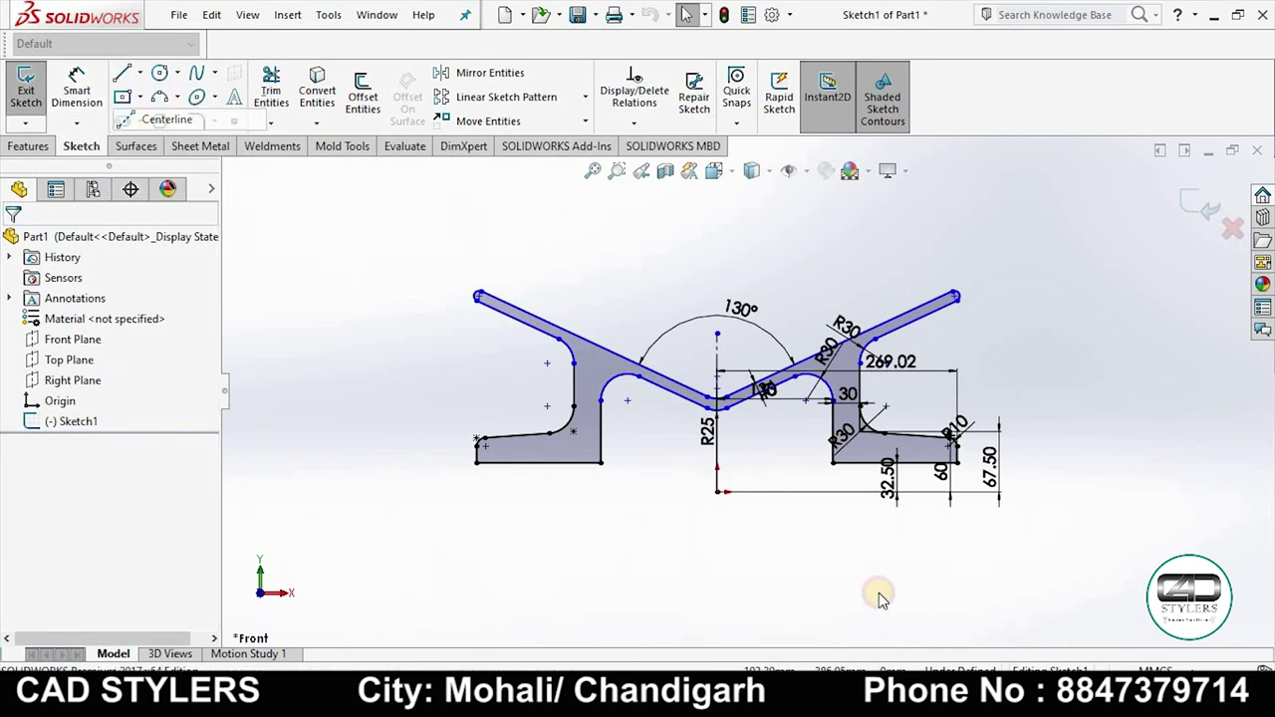
left_click(717, 491)
left_click(1079, 491)
right_click(1131, 496)
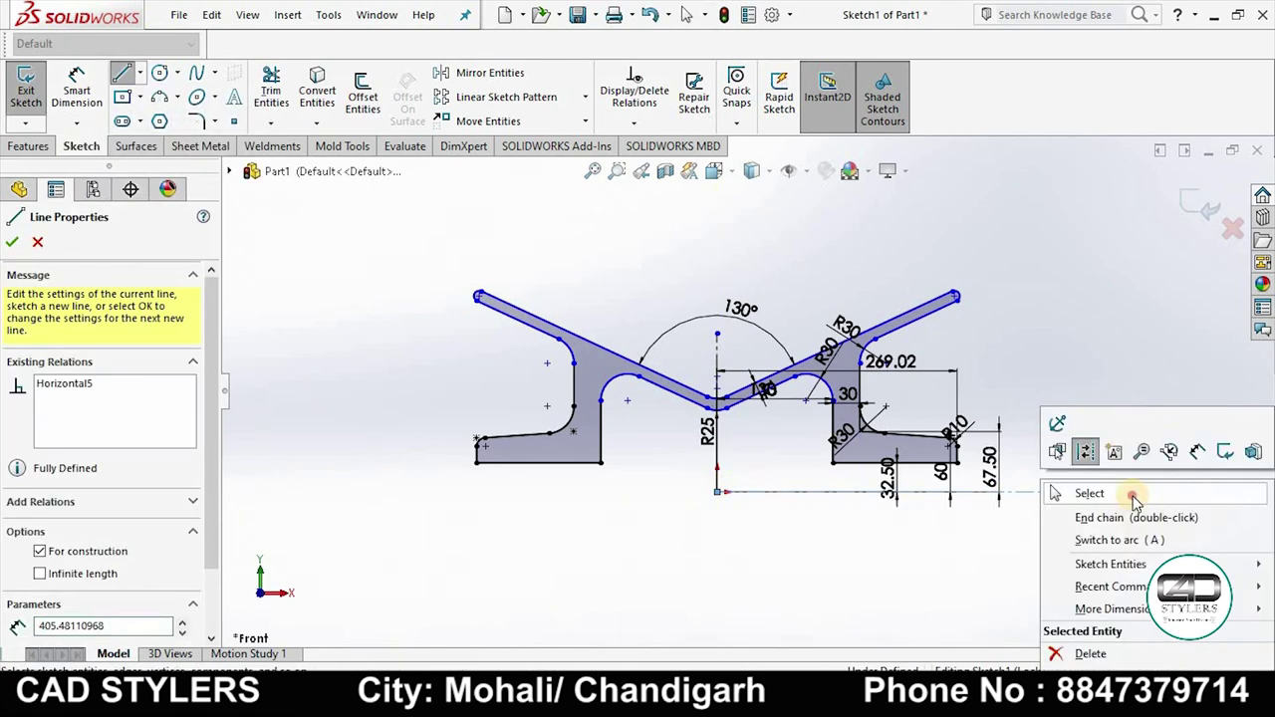
left_click(1130, 496)
left_click(1185, 219)
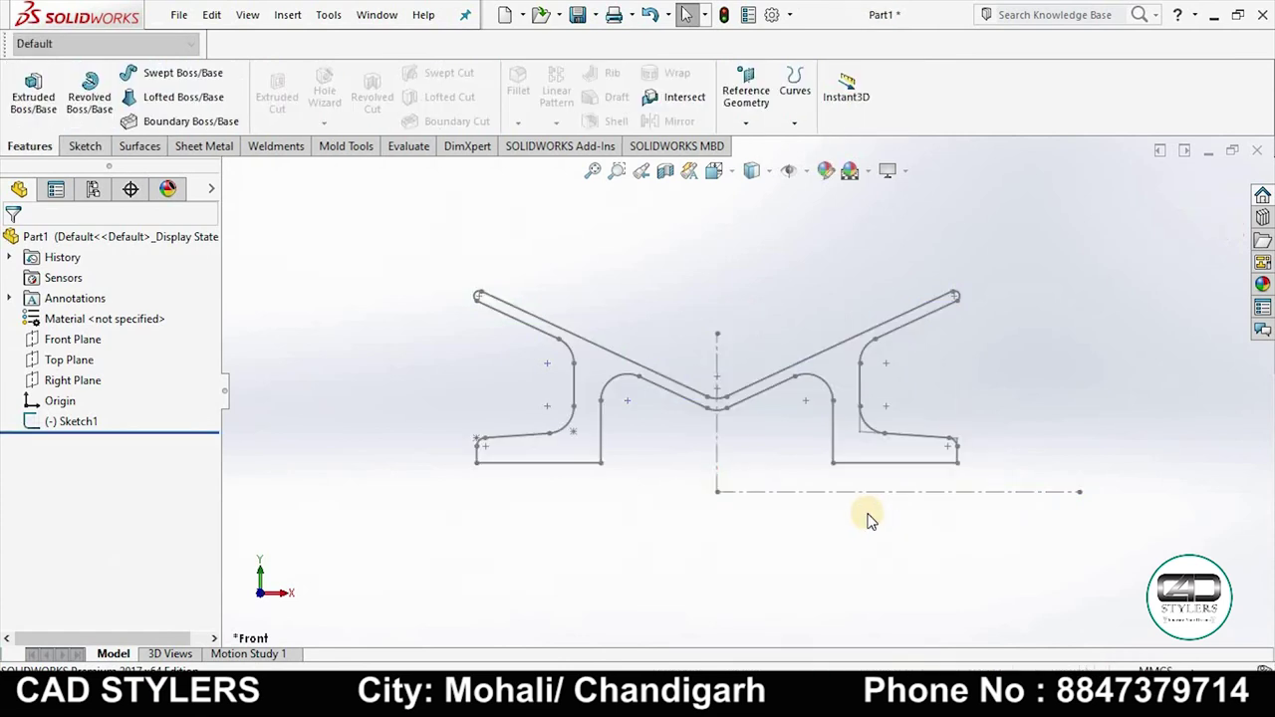
Revolve Sketch1 a full 360° about the centerline Line28 to create Revolve1
left_click(70, 422)
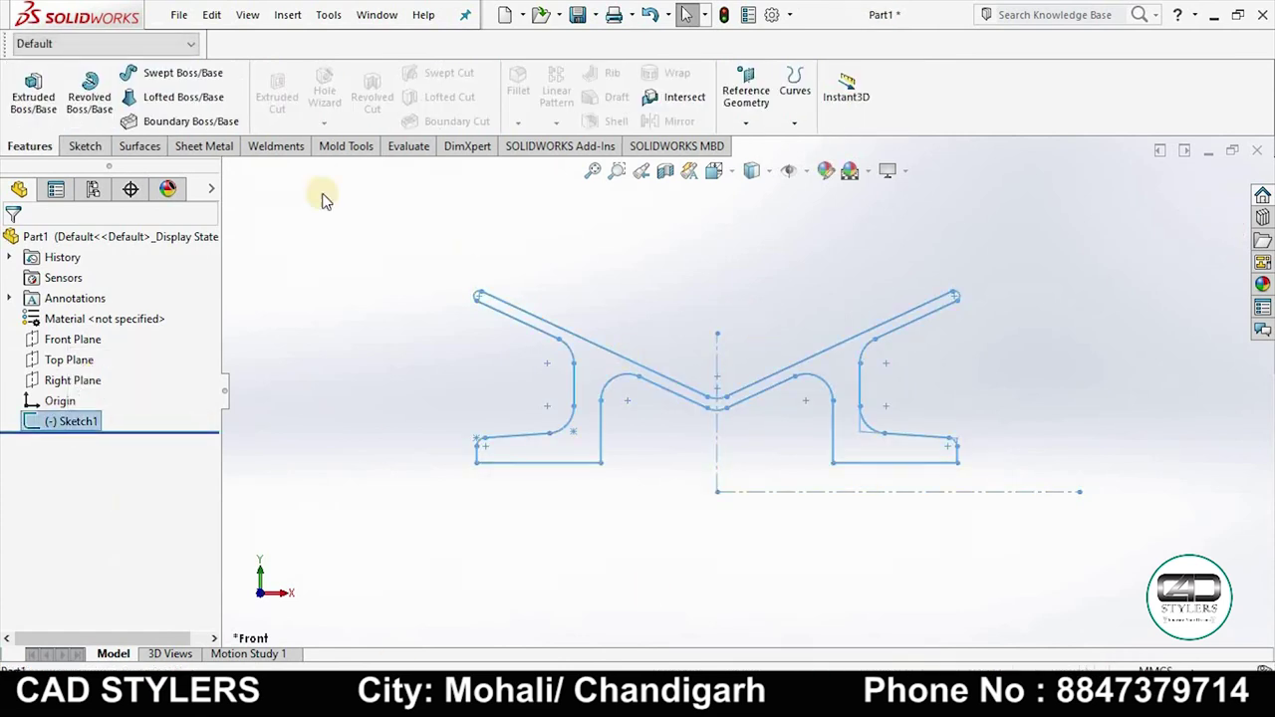
left_click(78, 94)
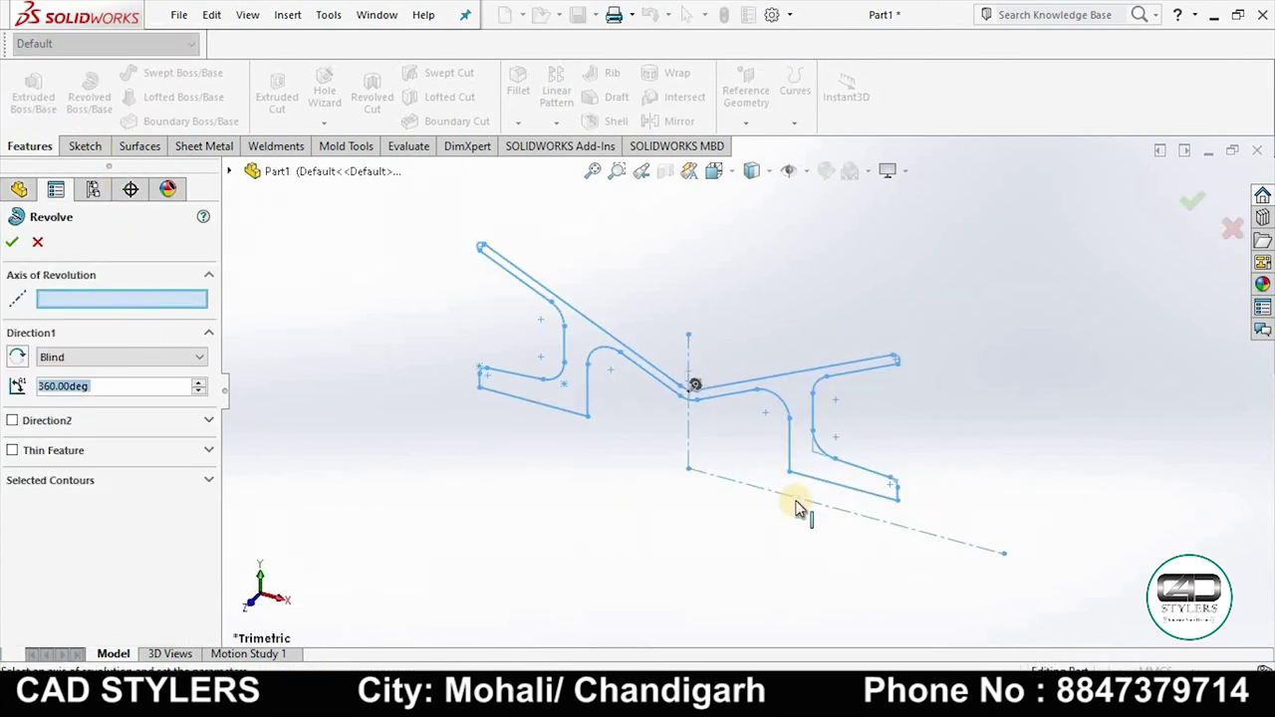
left_click(796, 503)
key("z")
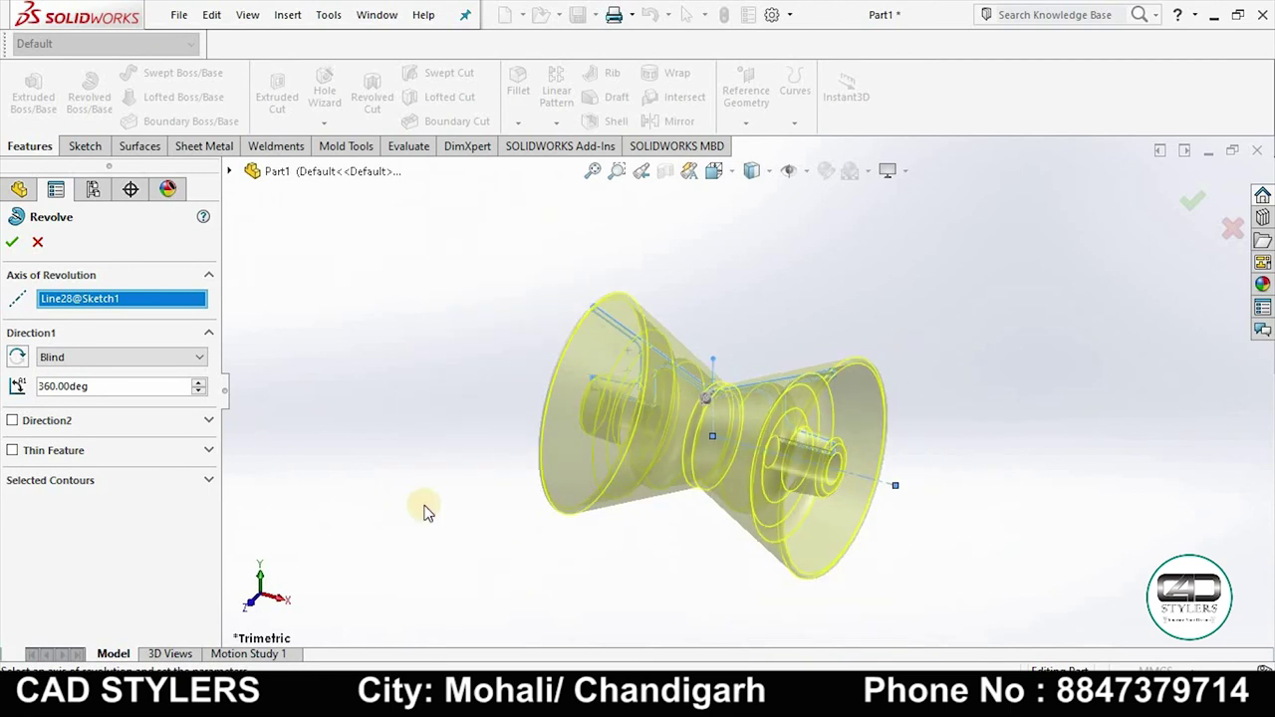
left_click(8, 241)
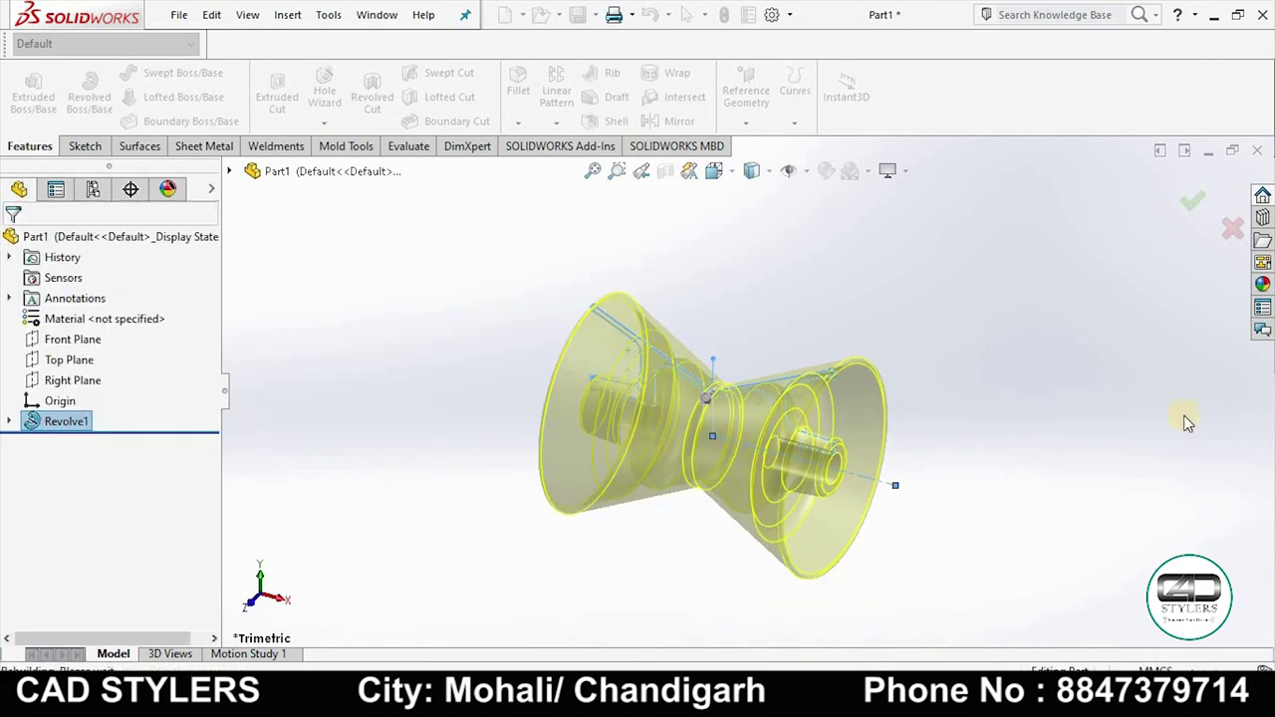
mouse_move(1002, 425)
middle_mouse_down()
mouse_move(960, 344)
mouse_move(1070, 447)
mouse_move(996, 449)
mouse_move(888, 485)
mouse_move(905, 469)
middle_mouse_up()
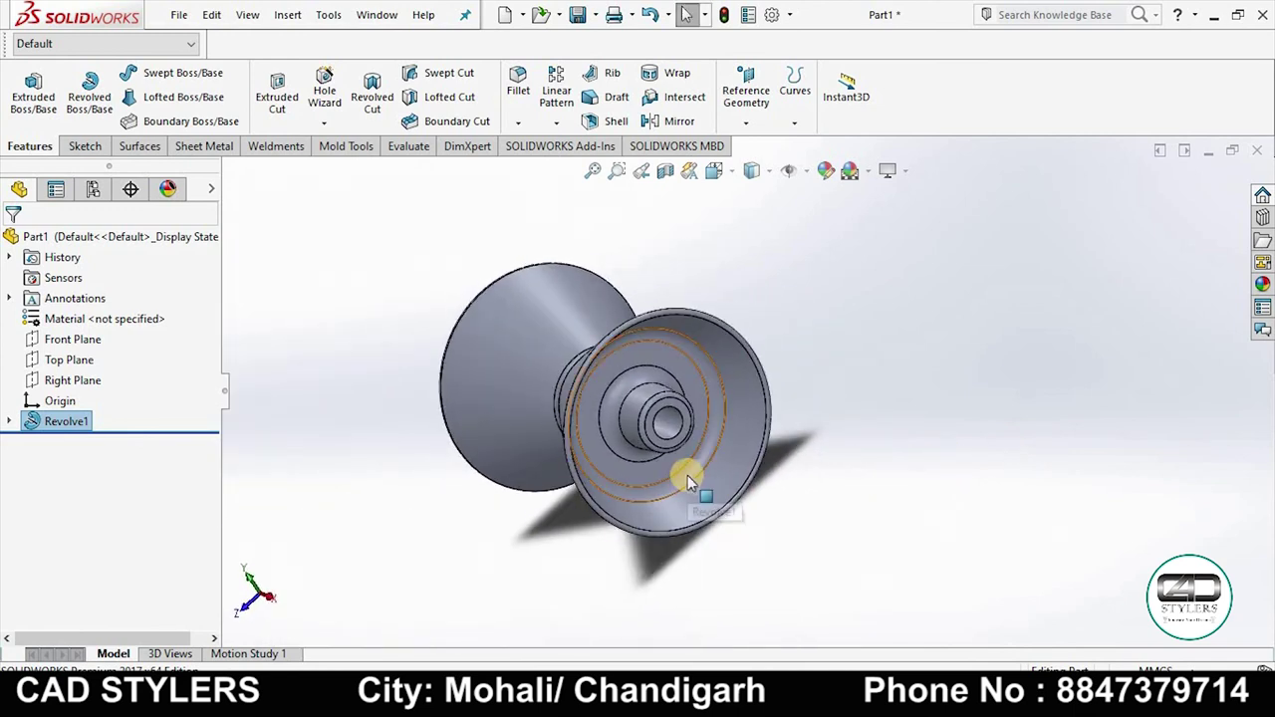
Open Revolve1 for editing, cancel, then delete the Revolve1 feature and confirm
right_click(66, 421)
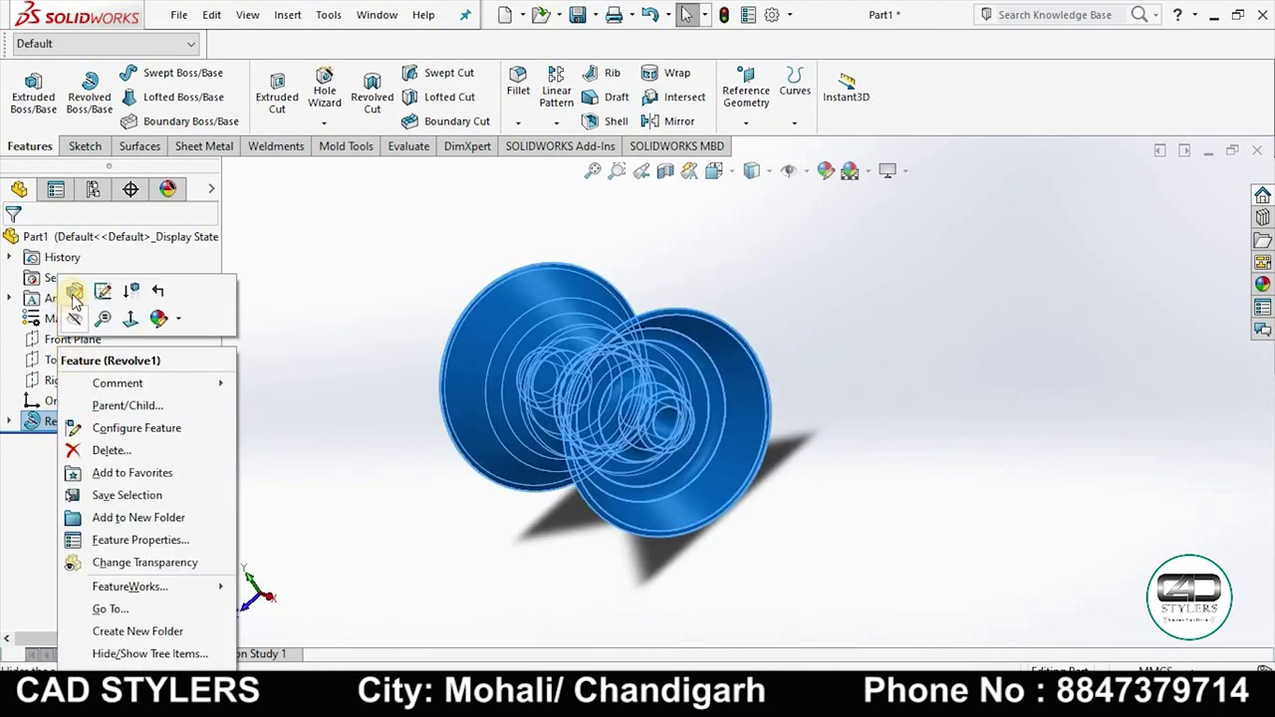
left_click(71, 292)
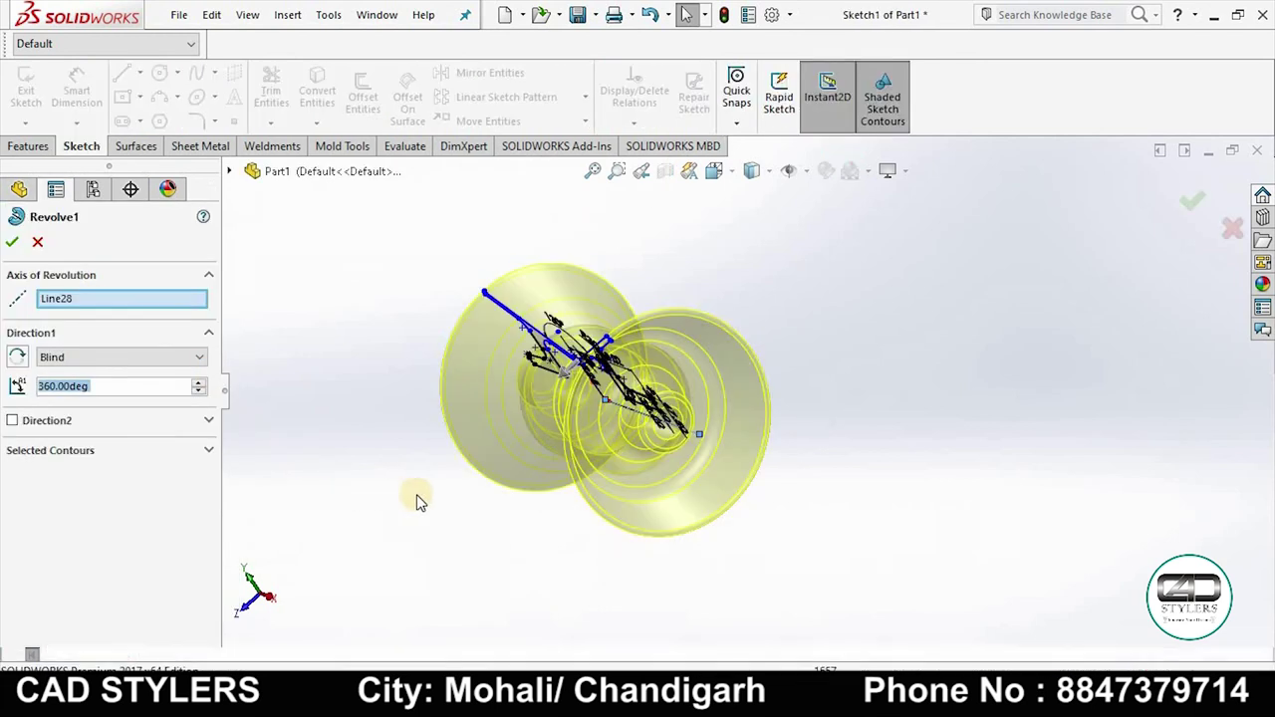
middle_click_drag(417, 494, 461, 495)
left_click(38, 243)
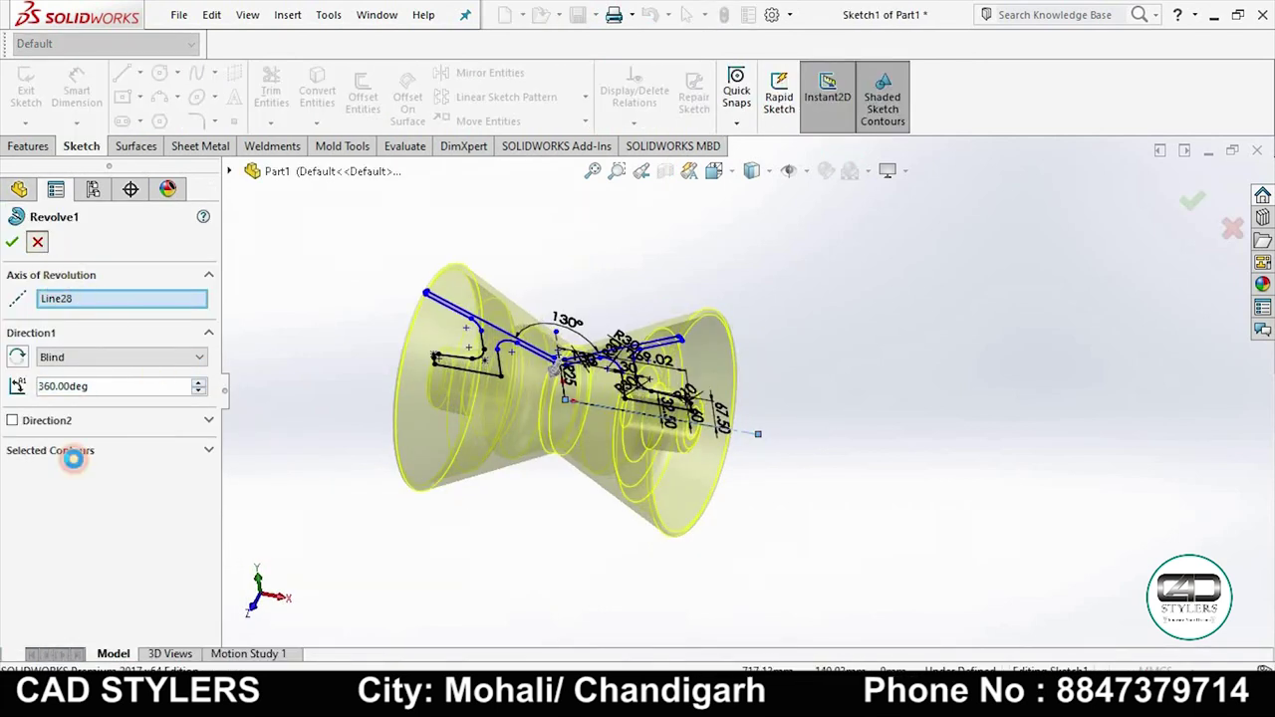
right_click(66, 422)
left_click(111, 451)
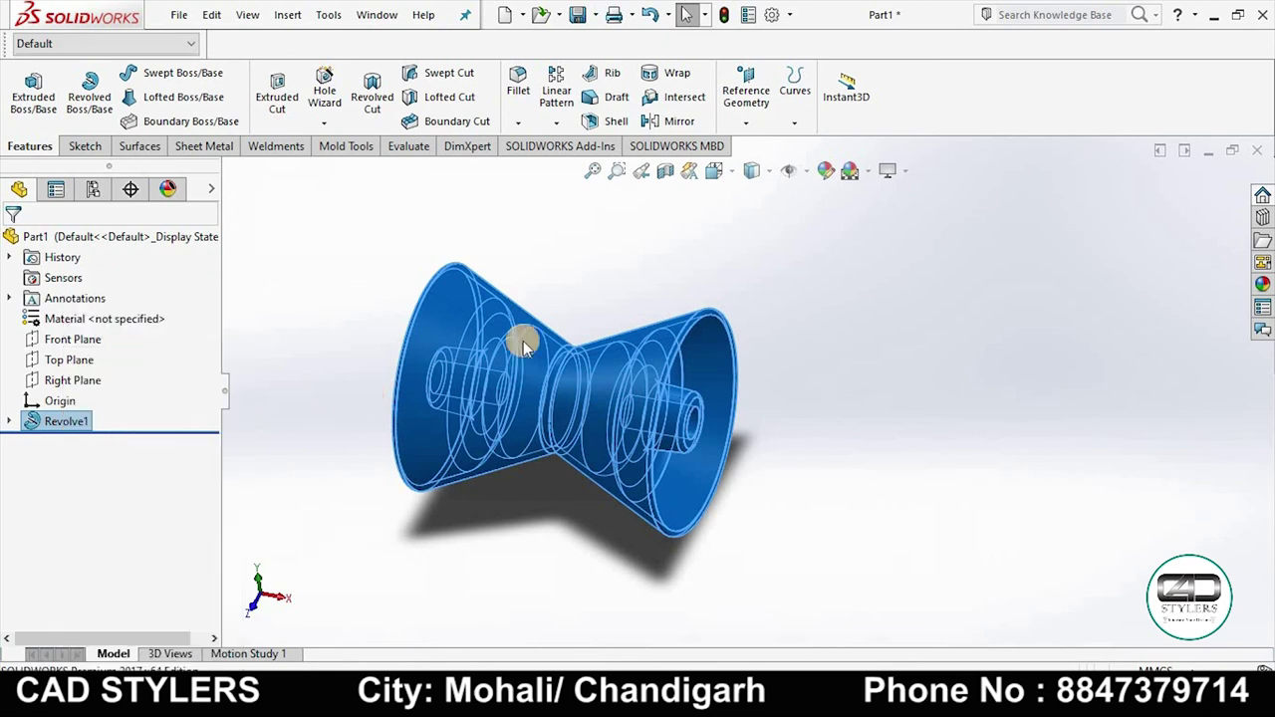
key("Return")
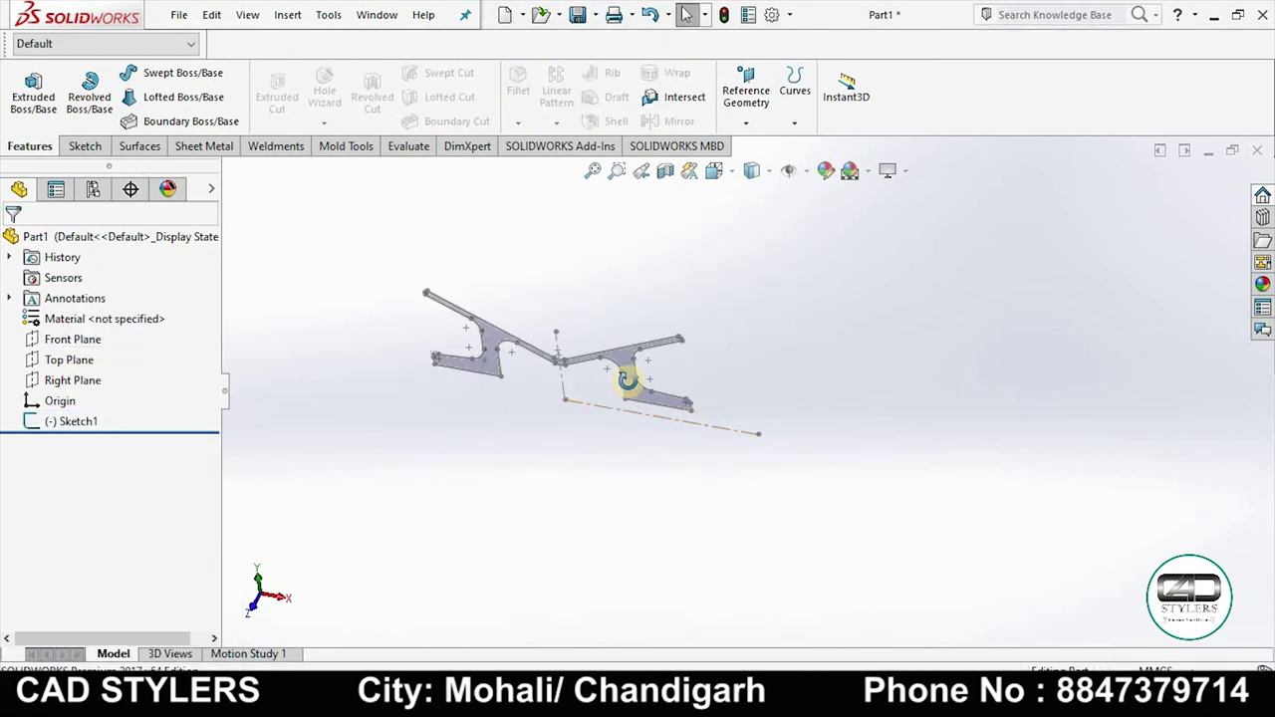
Open Sketch1 to check the mirrored profile, exit the sketch, and reselect Sketch1
middle_click_drag(628, 380, 634, 356)
right_click(635, 367)
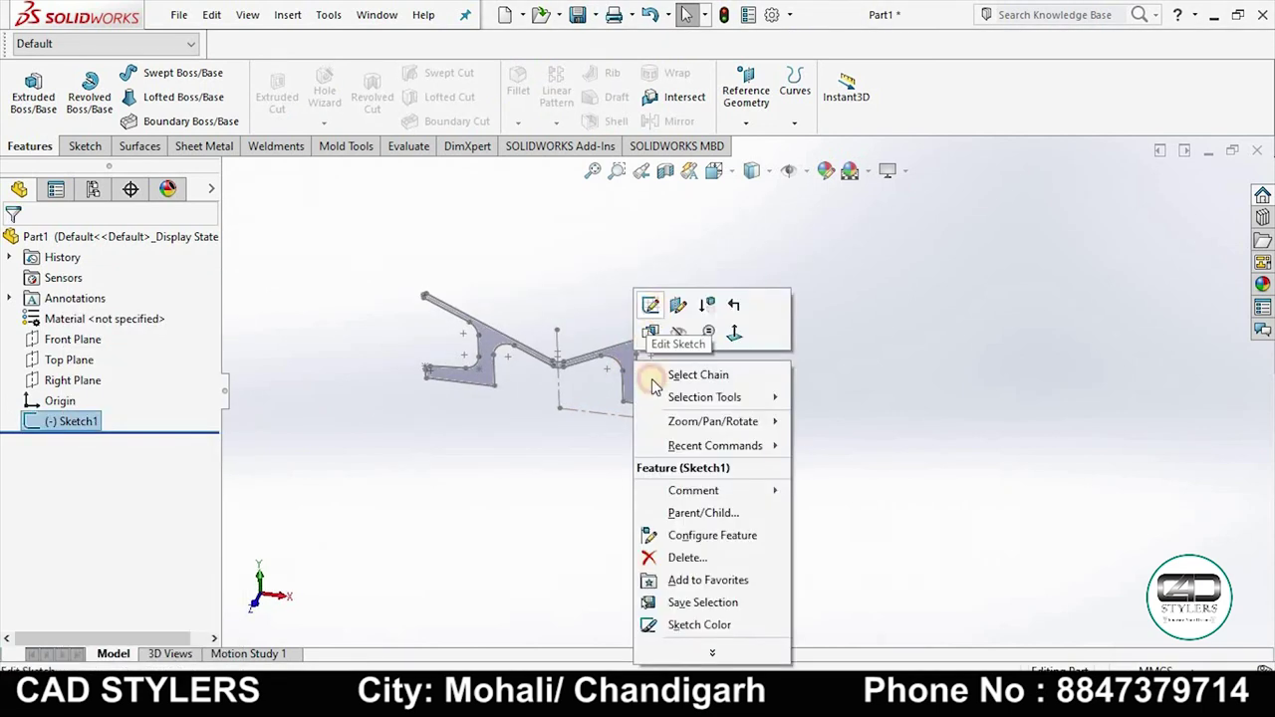
left_click(648, 303)
scroll(652, 398, "down", 3)
scroll(657, 403, "down", 2)
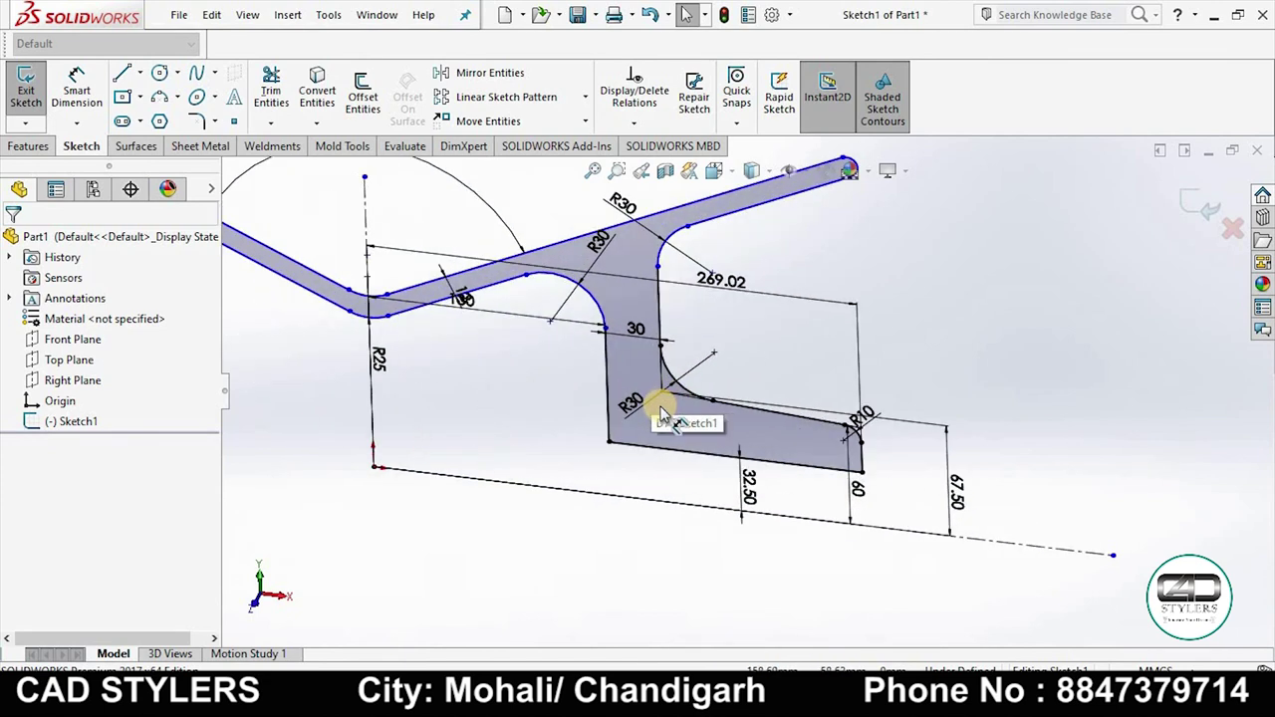
scroll(667, 407, "up", 1)
scroll(676, 414, "up", 1)
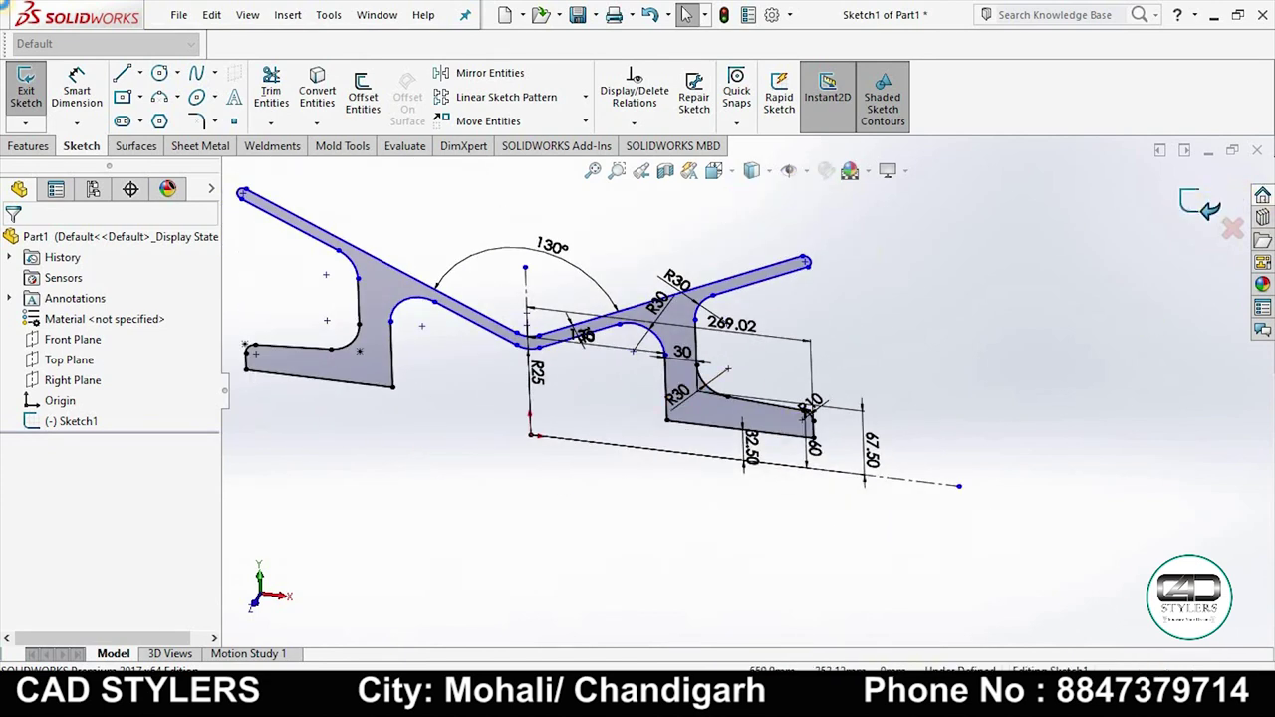
left_click(1206, 206)
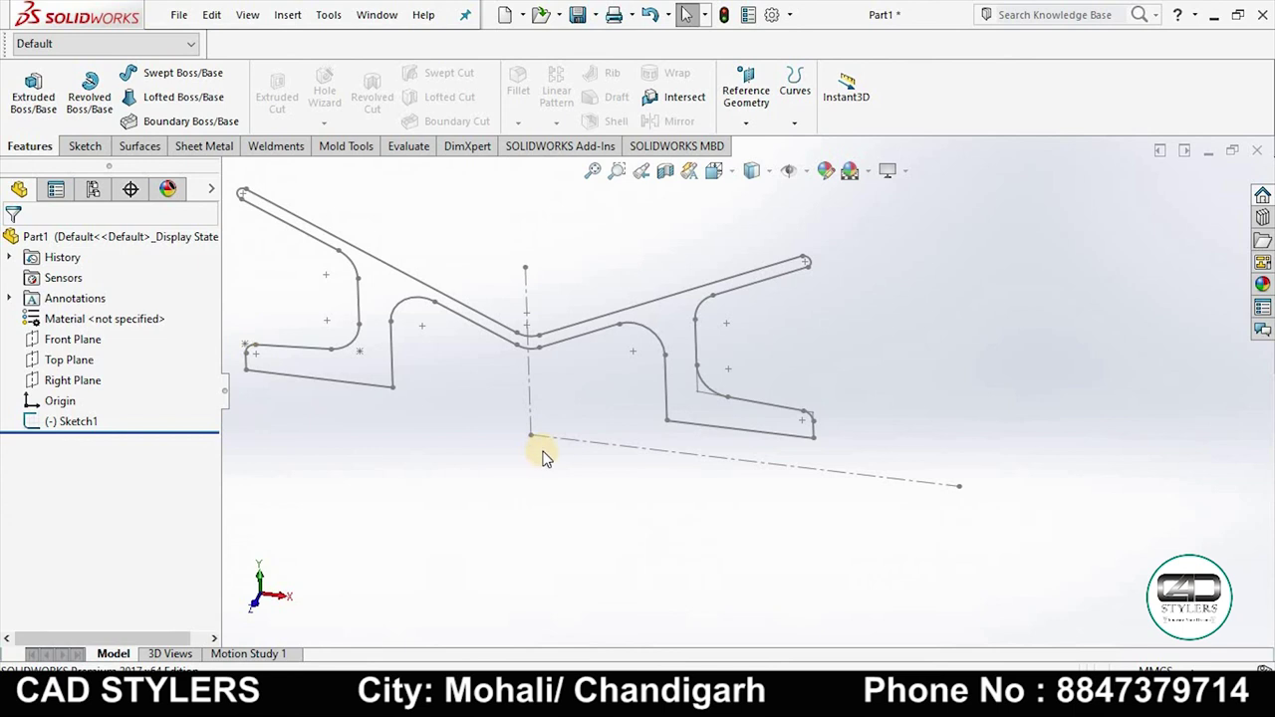
mouse_move(855, 450)
middle_mouse_down()
mouse_move(890, 362)
mouse_move(811, 441)
mouse_move(862, 421)
middle_mouse_up()
left_click(72, 421)
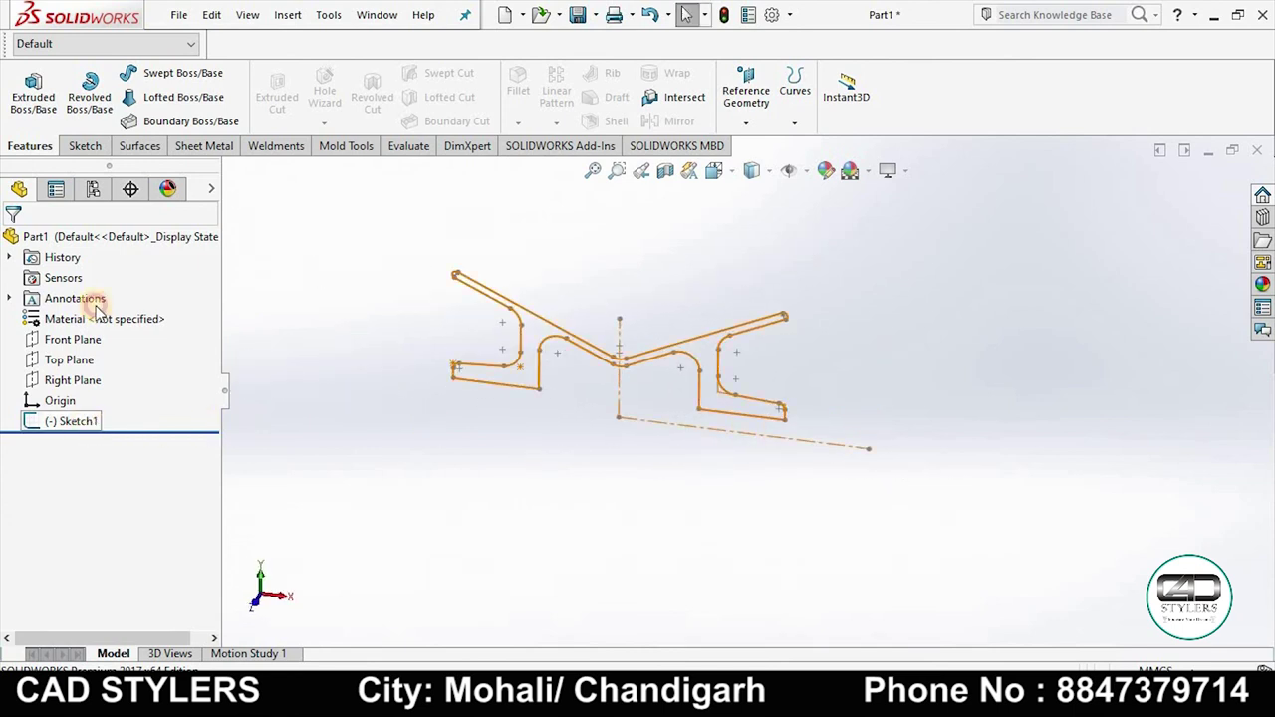
Revolve Sketch1 360° Blind about Line28@Sketch1 to create Revolve2
left_click(89, 97)
left_click(769, 439)
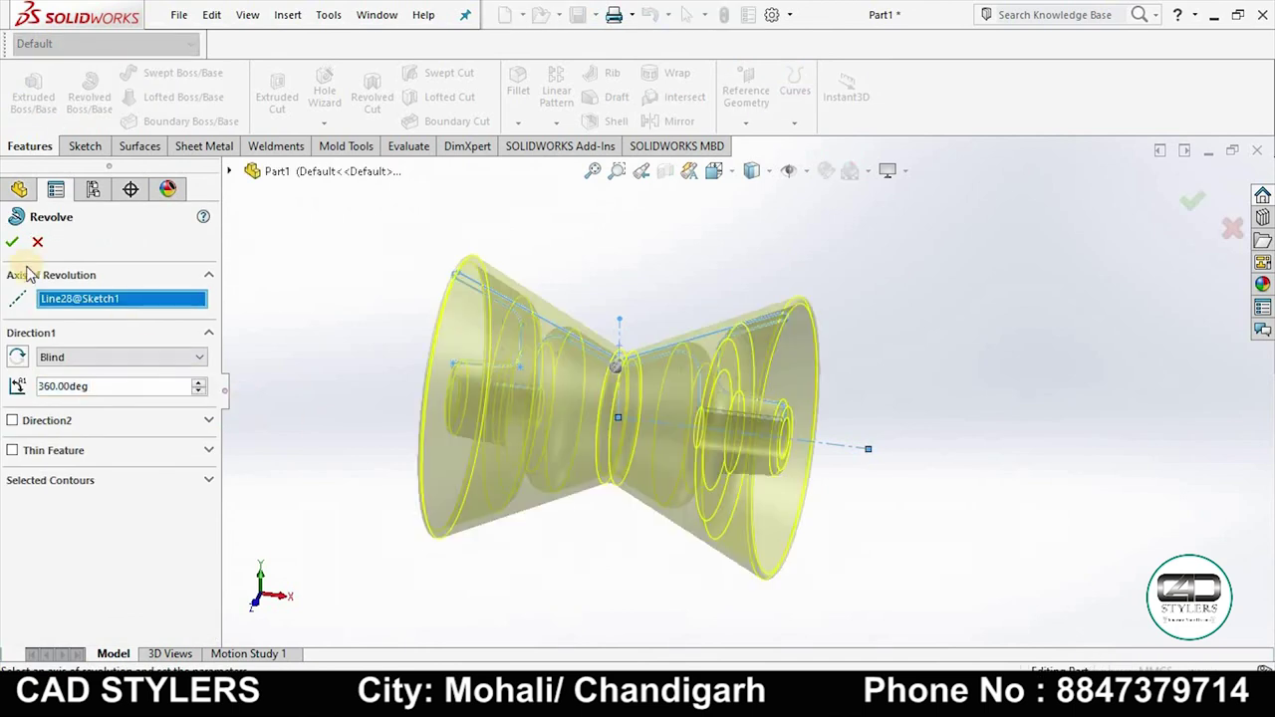
mouse_move(979, 427)
middle_mouse_down()
mouse_move(834, 515)
mouse_move(973, 370)
mouse_move(1006, 372)
mouse_move(956, 415)
middle_mouse_up()
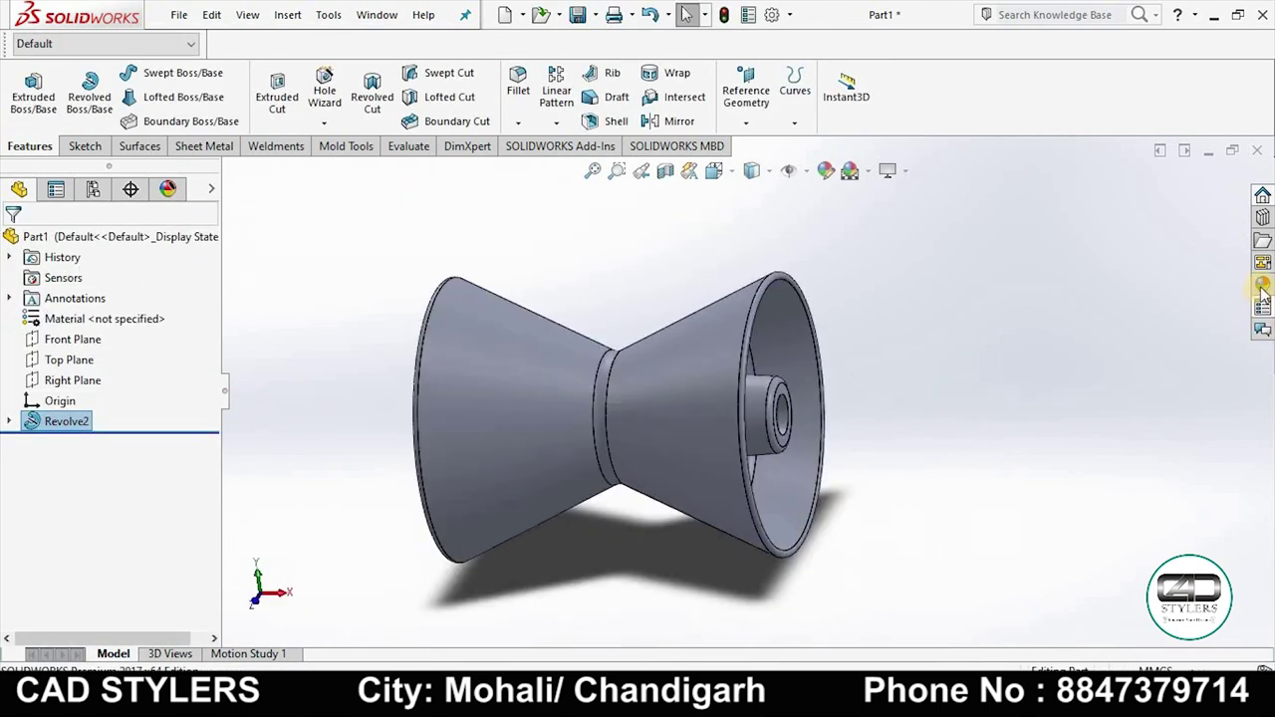
right_click(155, 317)
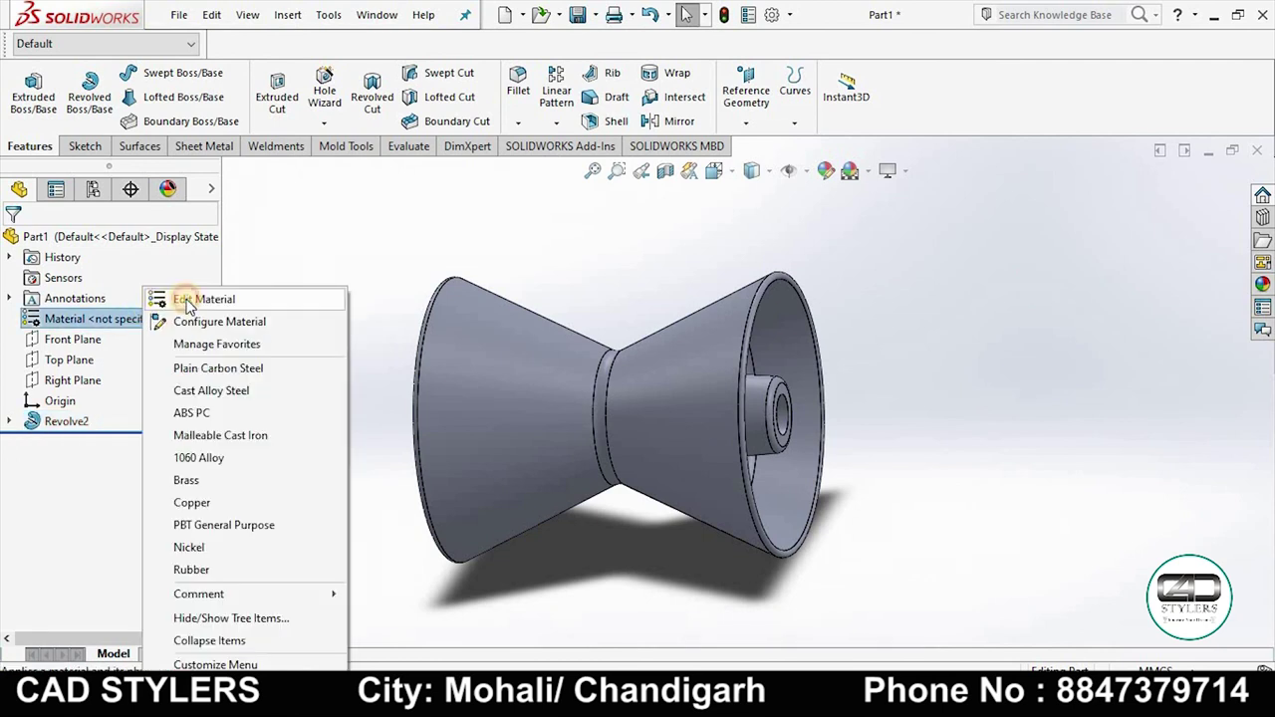
Apply 1023 Carbon Steel Sheet (SS) to the part and view the steel roller from several angles
left_click(187, 300)
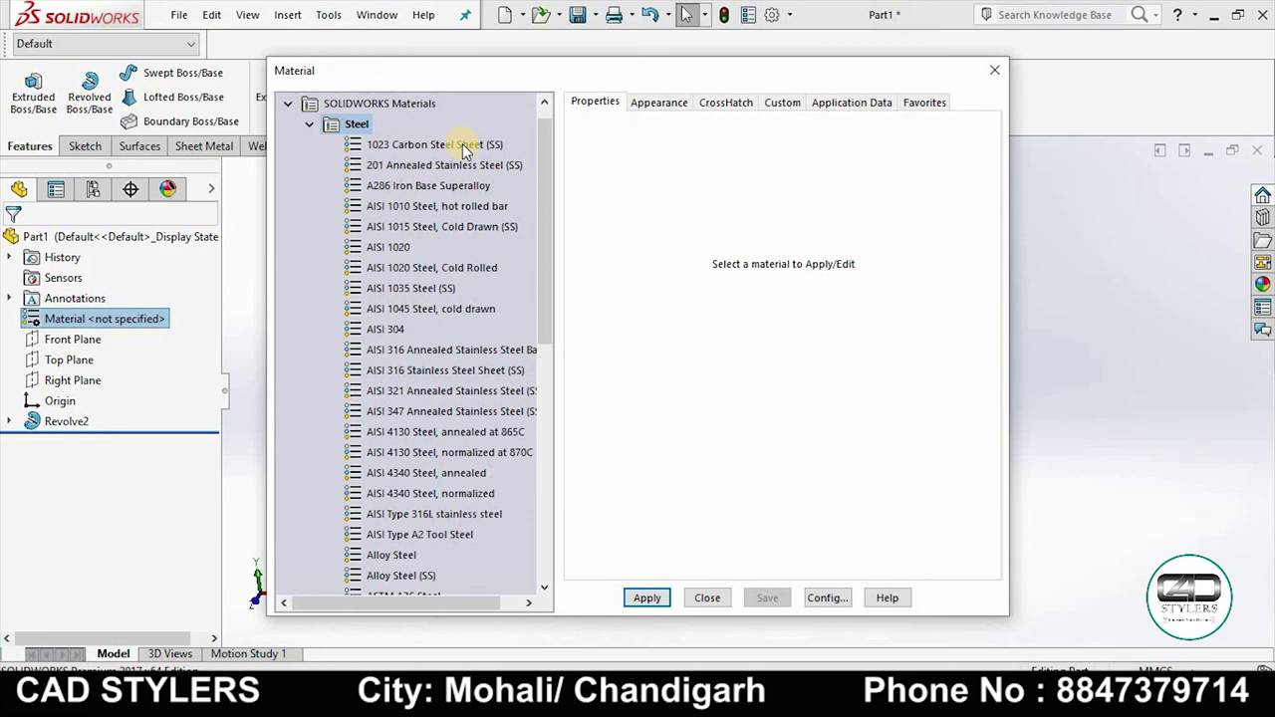
left_click(462, 144)
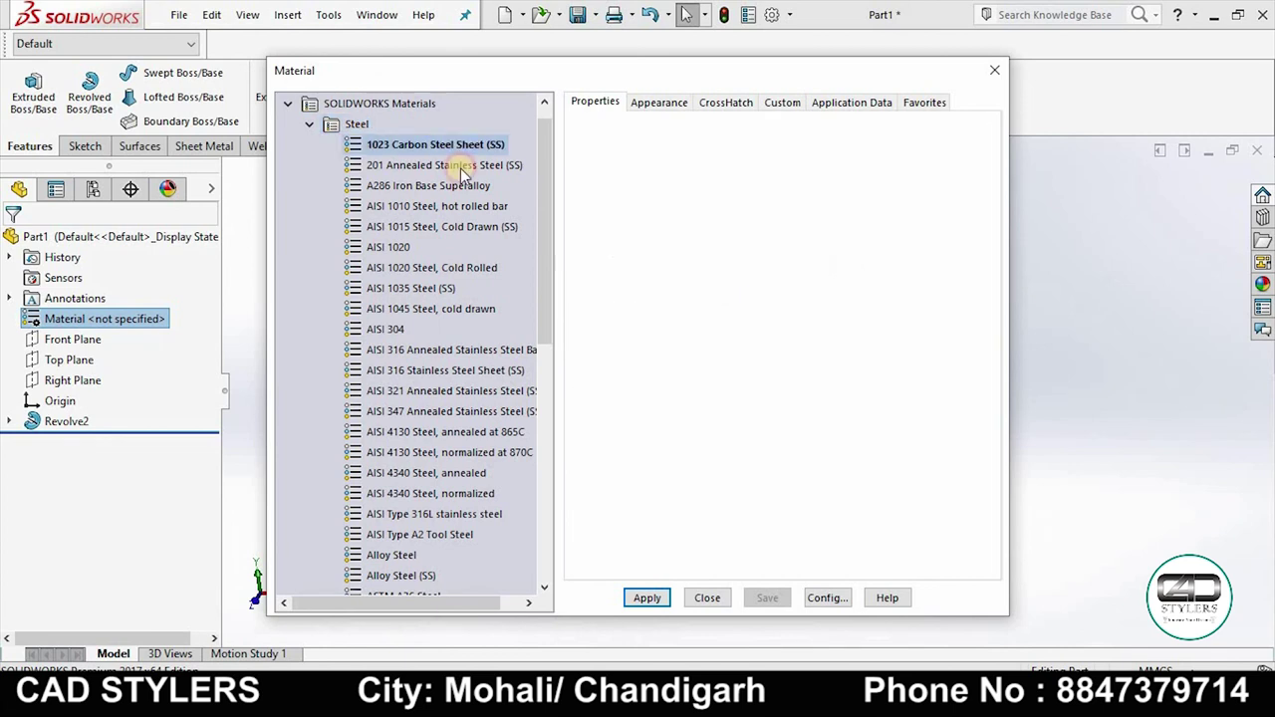
left_click(725, 601)
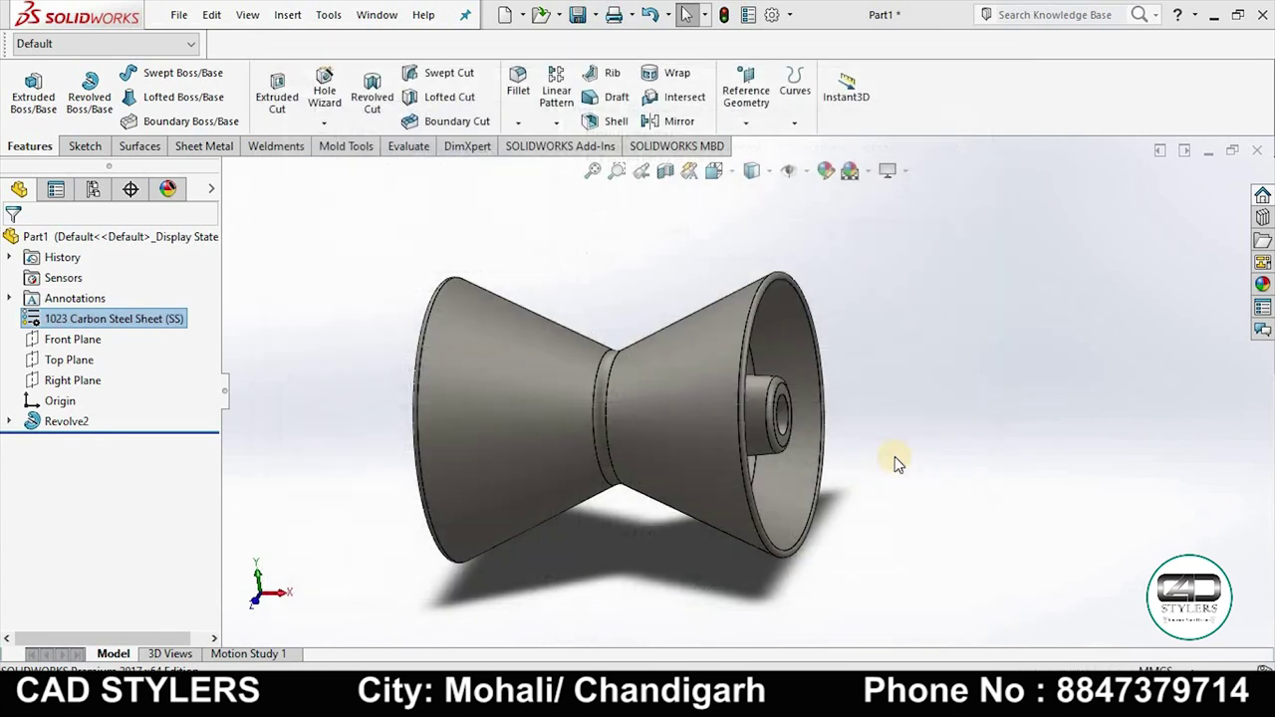
middle_click_drag(737, 519, 935, 470)
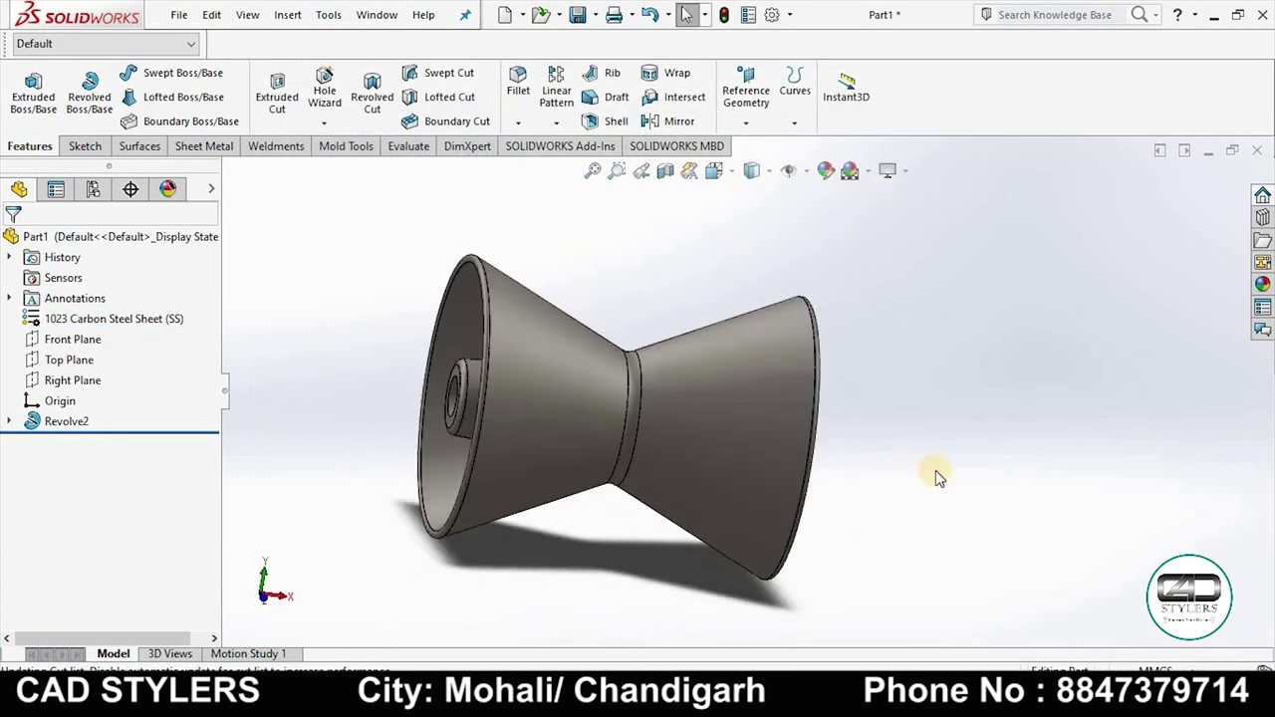
scroll(857, 508, "up", 3)
middle_click_drag(774, 547, 758, 308)
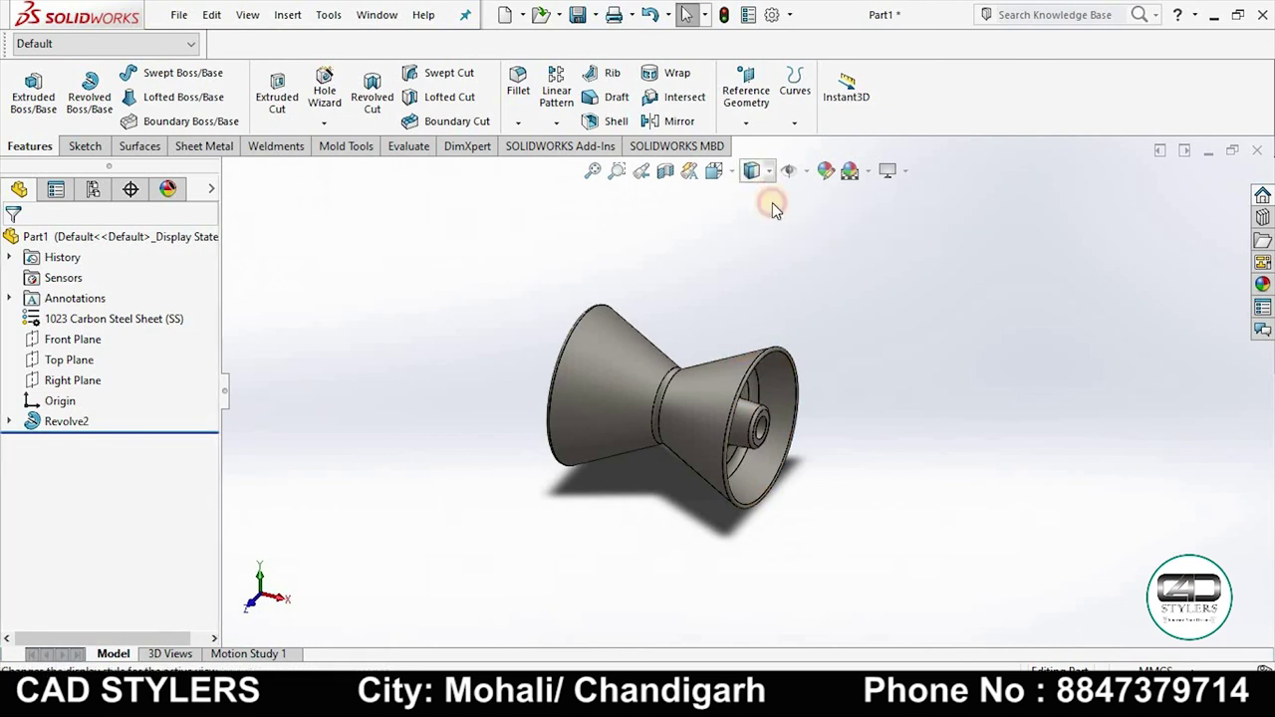
left_click(752, 171)
left_click(757, 240)
scroll(846, 442, "up", 3)
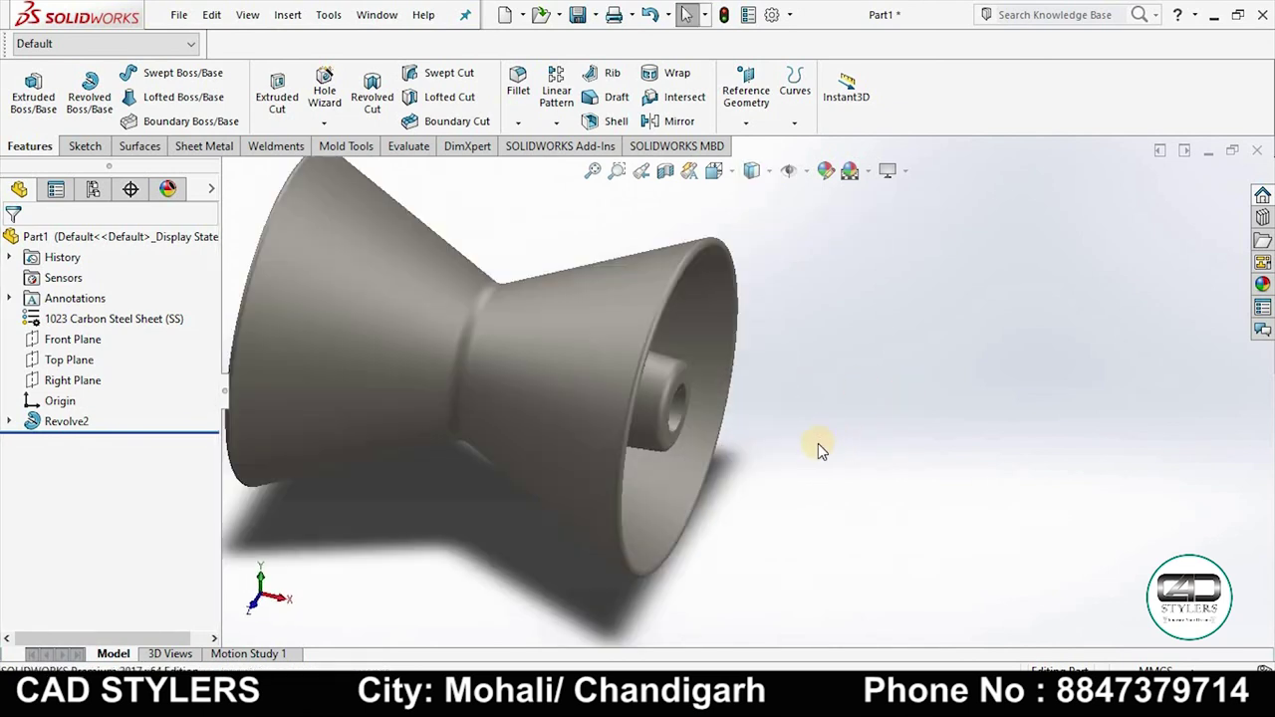
middle_click_drag(818, 443, 817, 439)
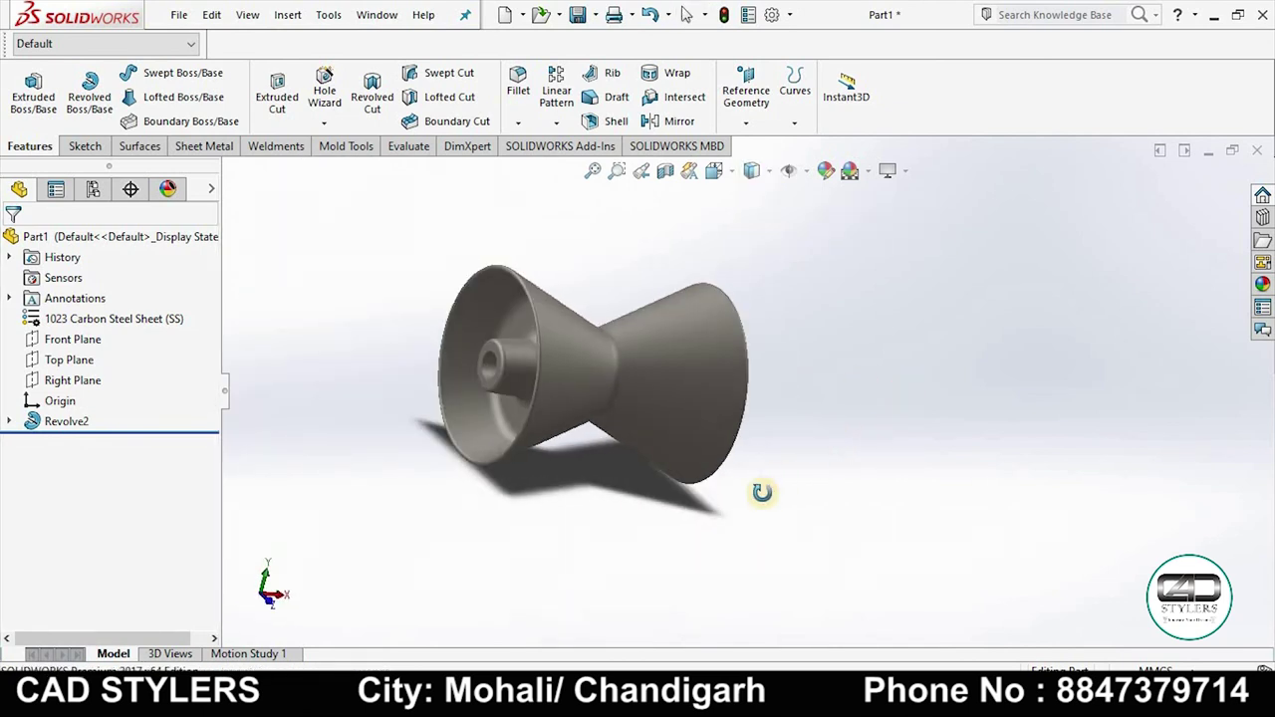
middle_click_drag(763, 489, 756, 498)
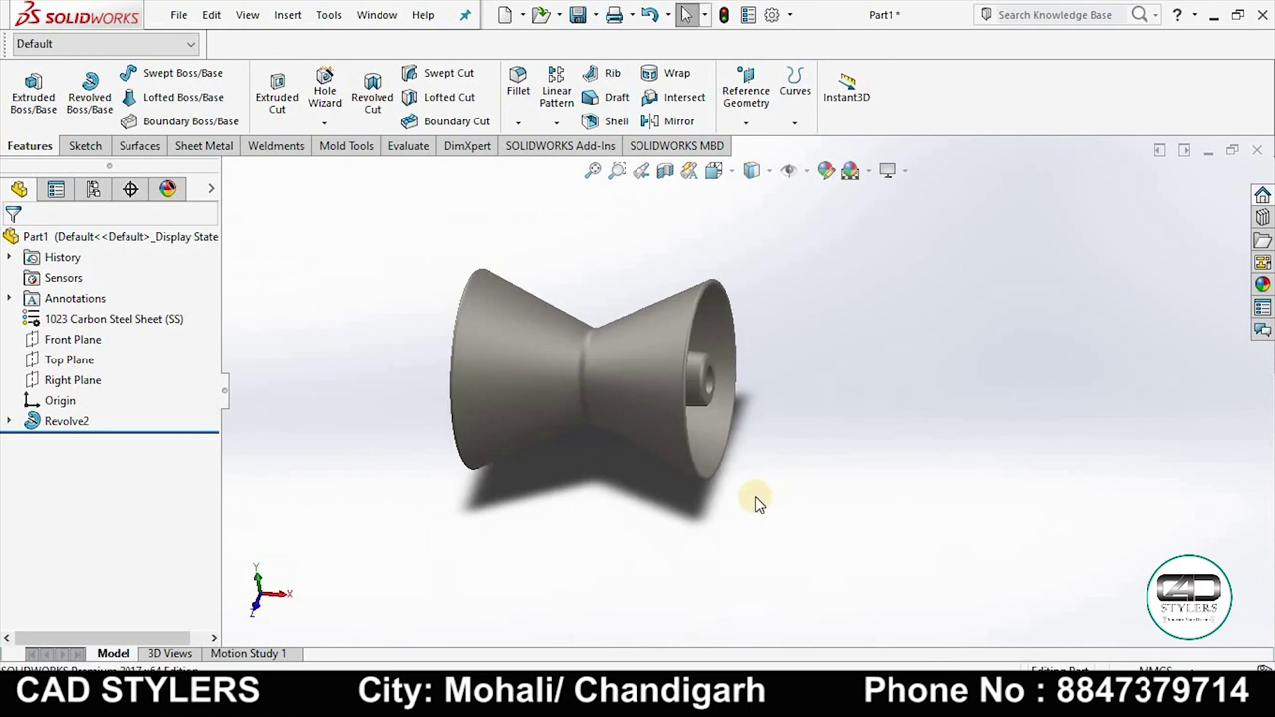